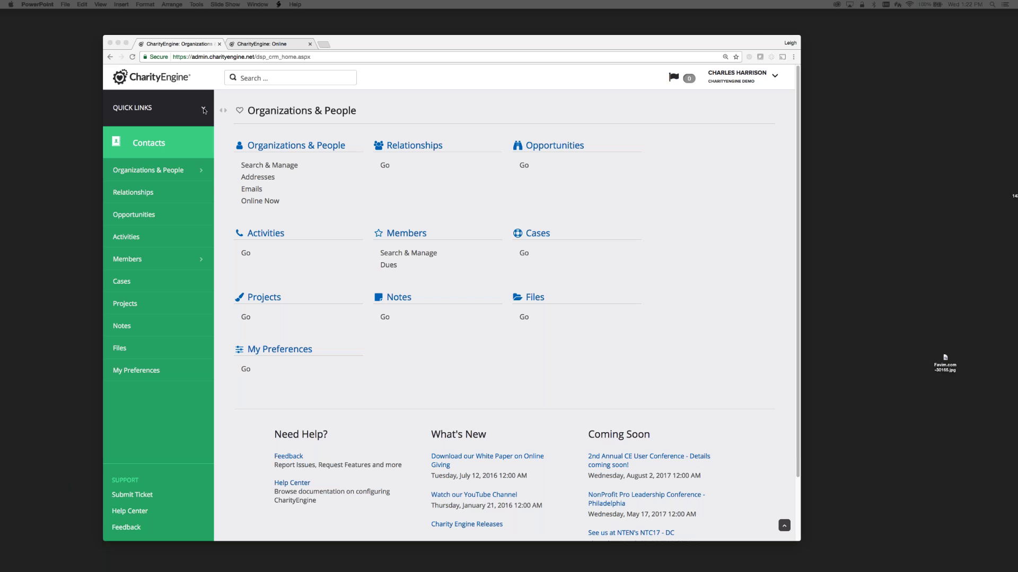
Open Automation & Workflow from the Quick Links app list in a new browser tab.
click(204, 111)
click(203, 111)
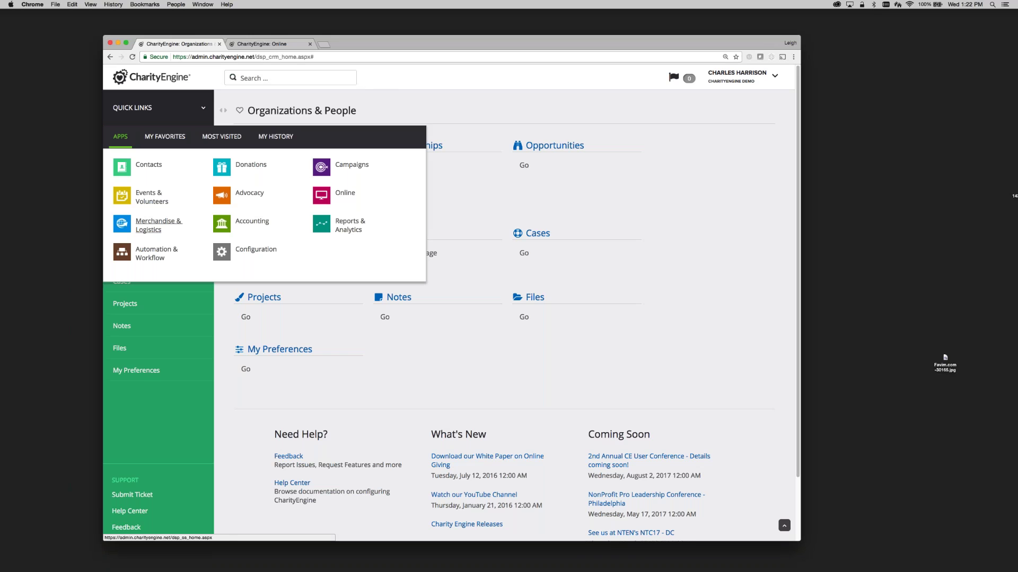
right_click(160, 251)
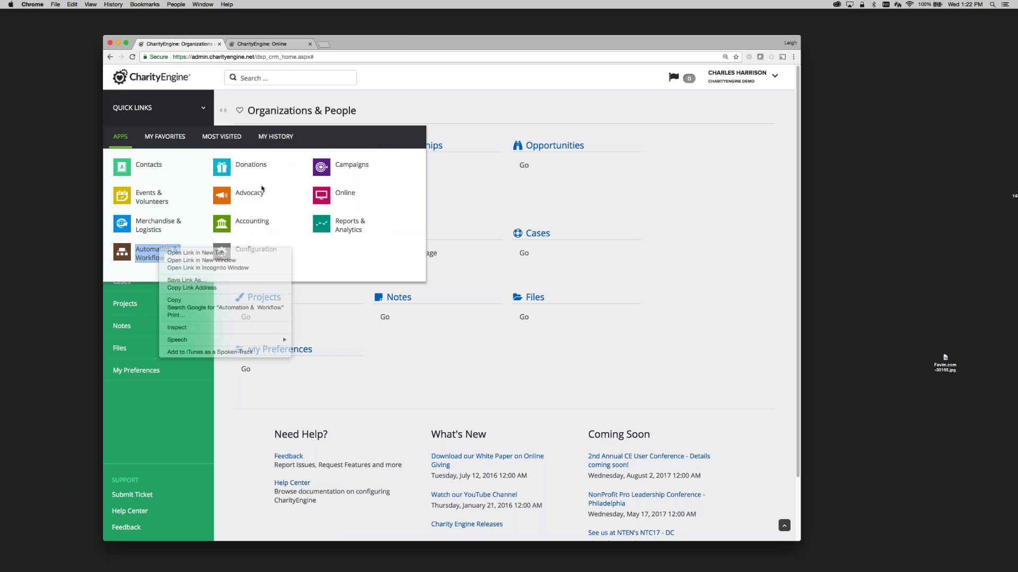
click(354, 45)
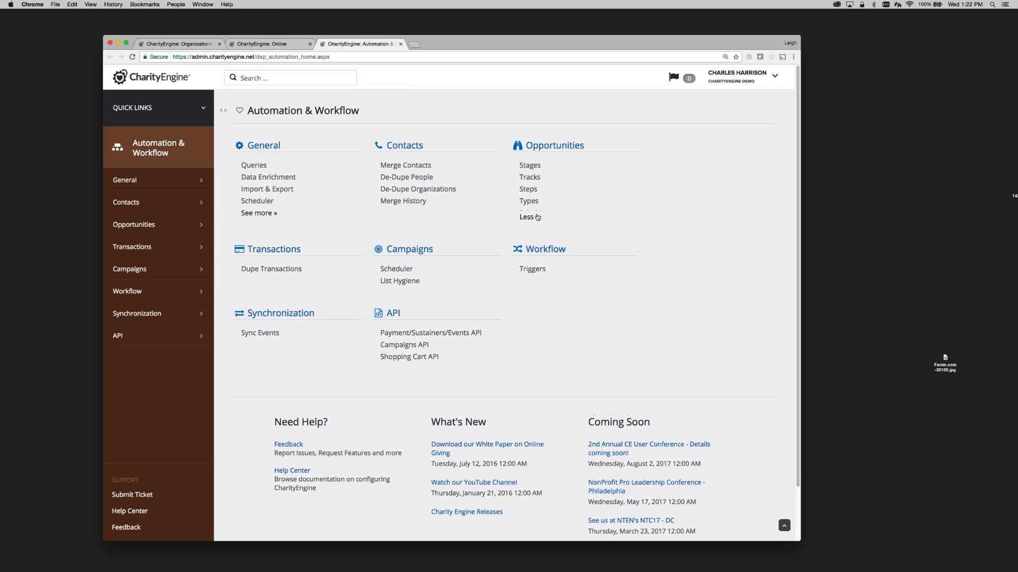
Review the Opportunities types and tracks lists, finishing on the Opportunity Stages list.
click(537, 213)
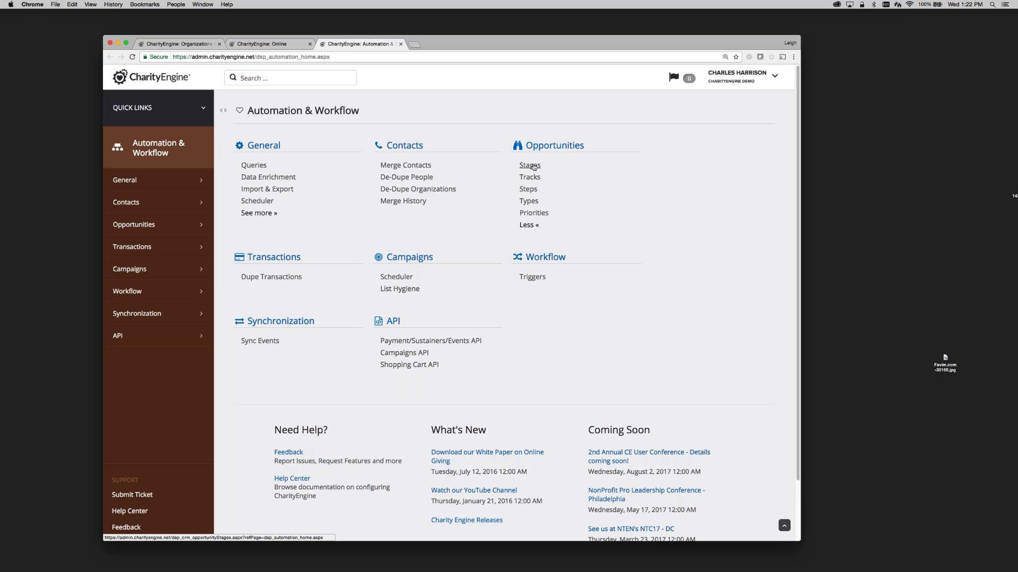
click(529, 201)
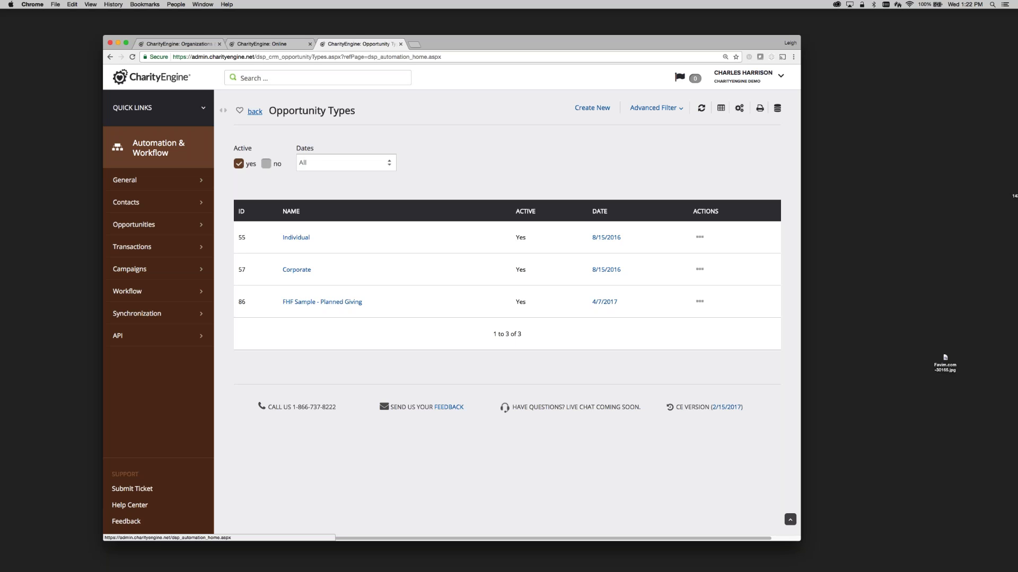
click(255, 112)
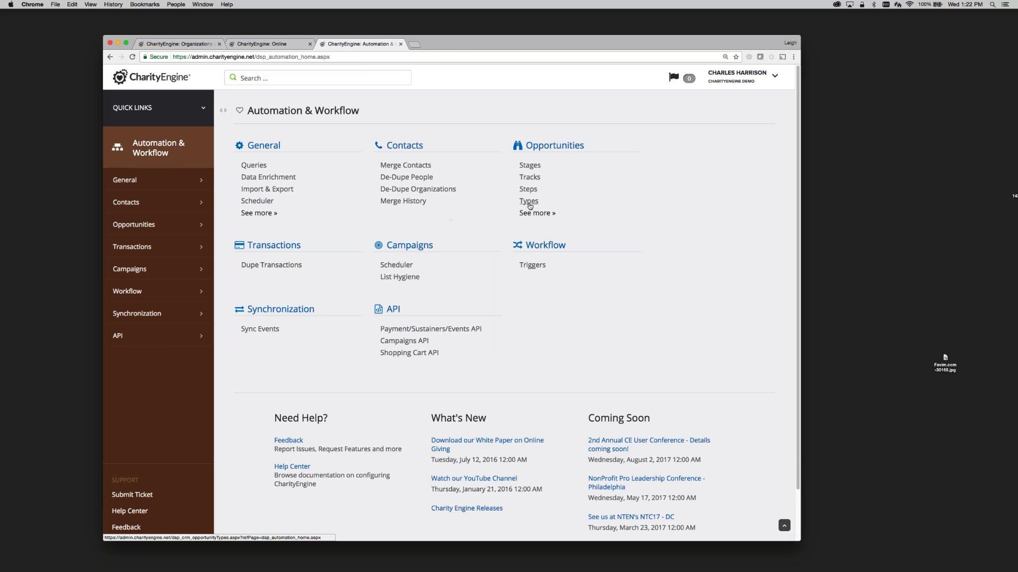
click(530, 178)
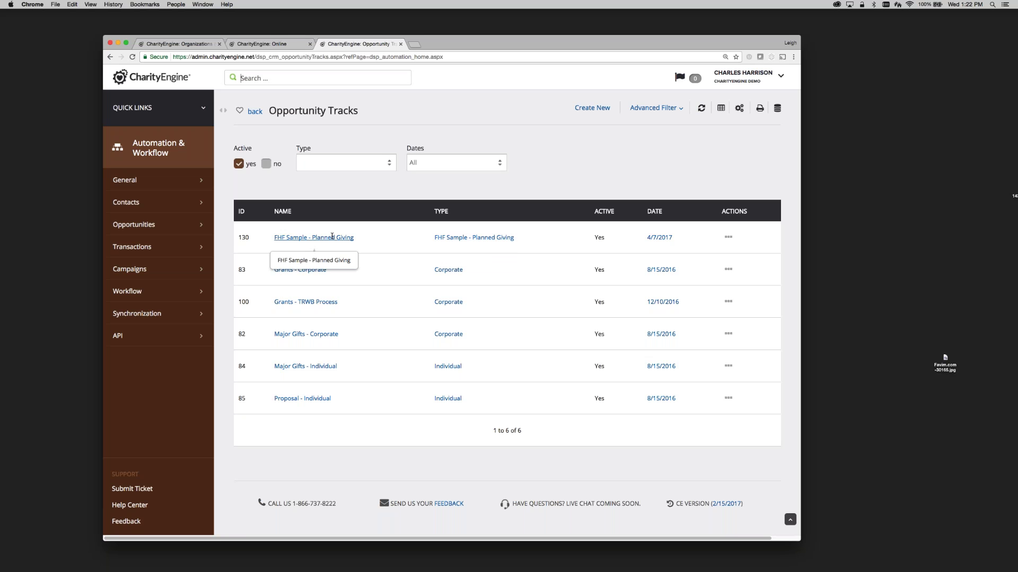
click(254, 112)
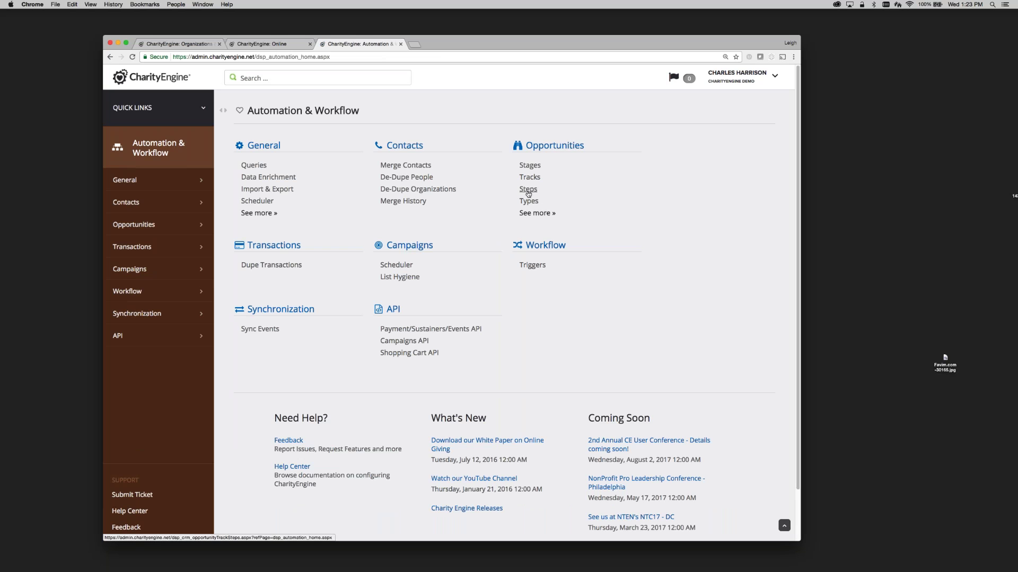
click(529, 166)
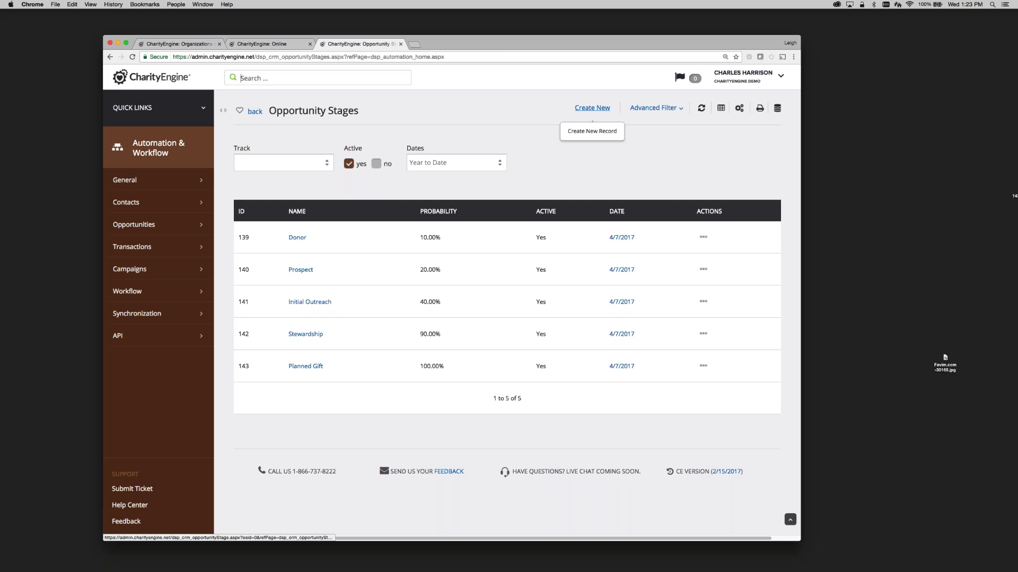
Start a new opportunity stage, back out of it, and open the Opportunity Track Steps list.
click(592, 108)
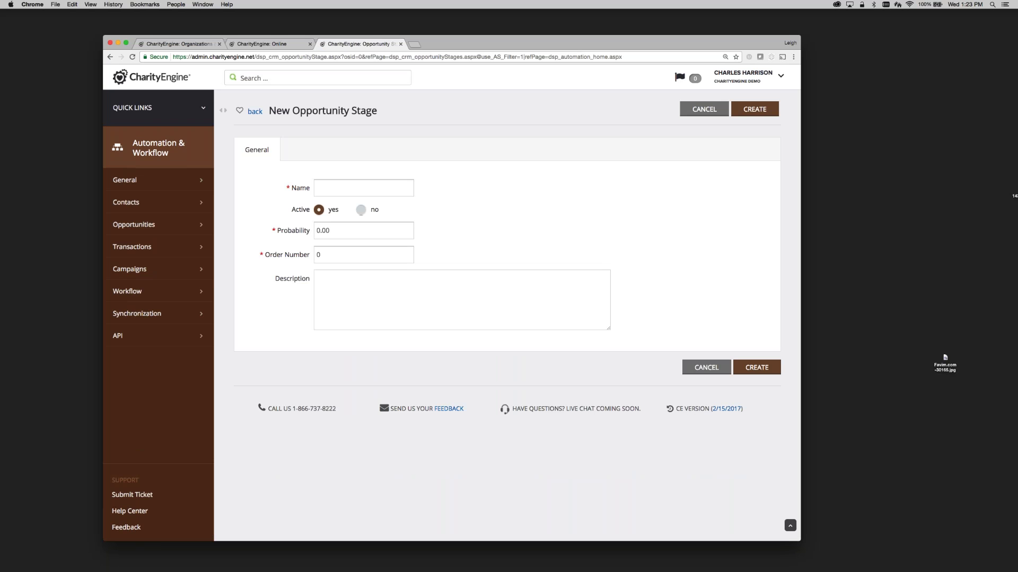
click(255, 112)
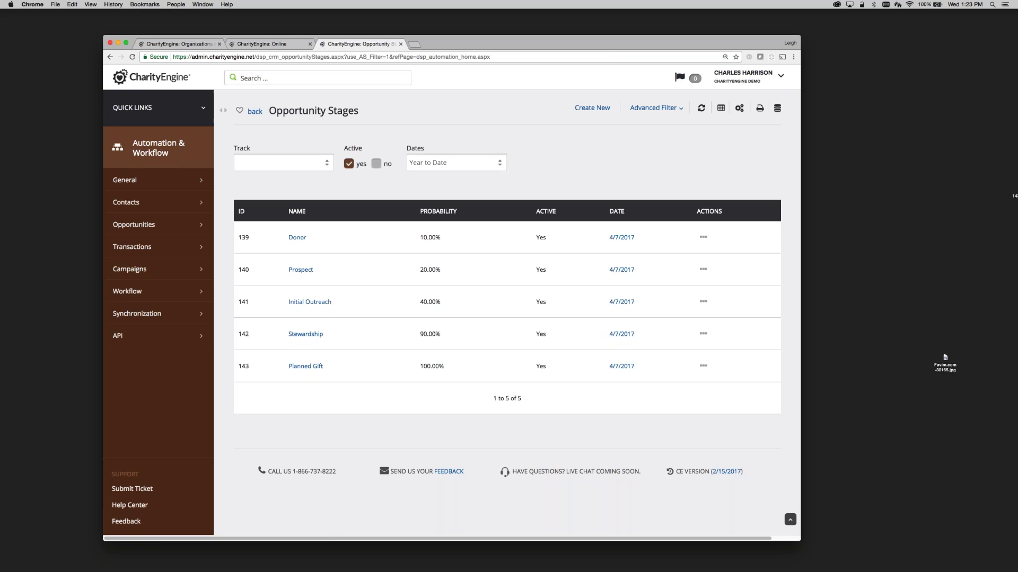
click(255, 111)
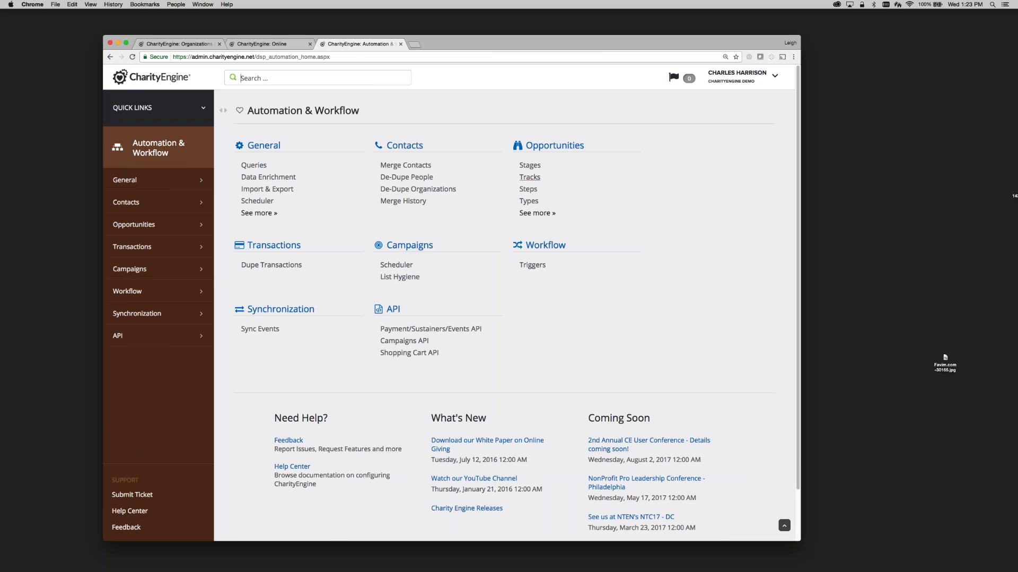
click(528, 189)
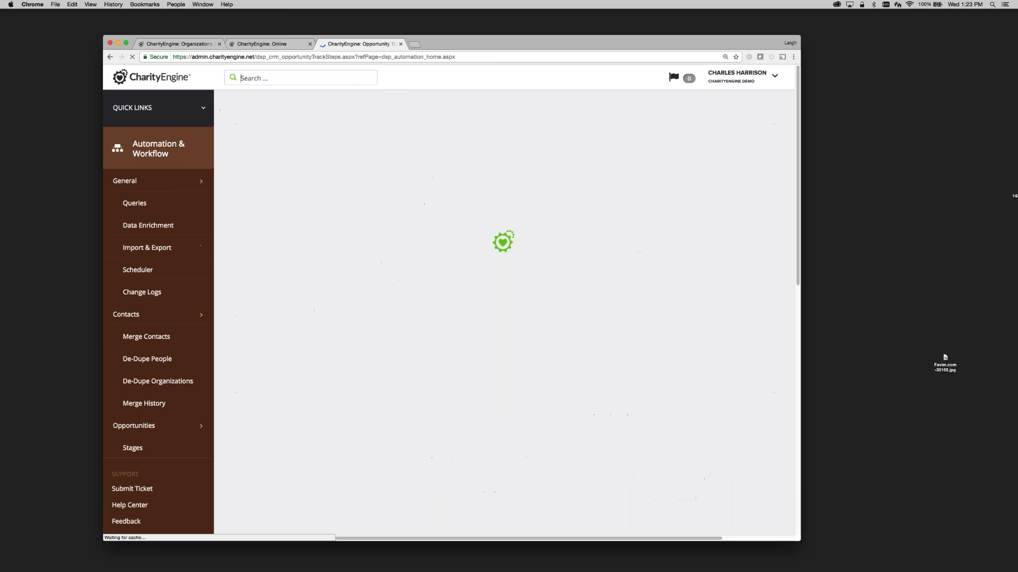
scroll(398, 333, down, 1)
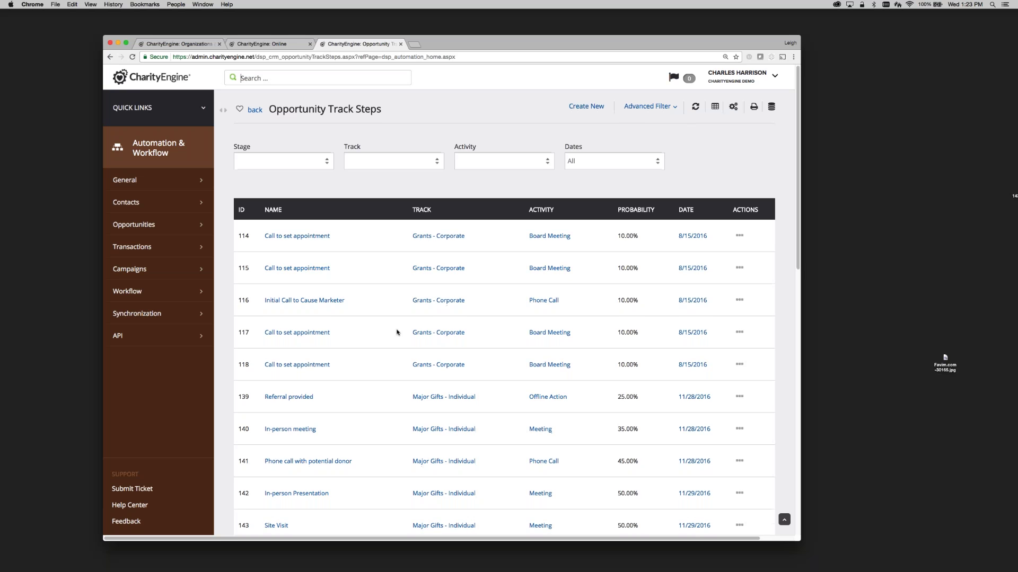
scroll(620, 132, up, 1)
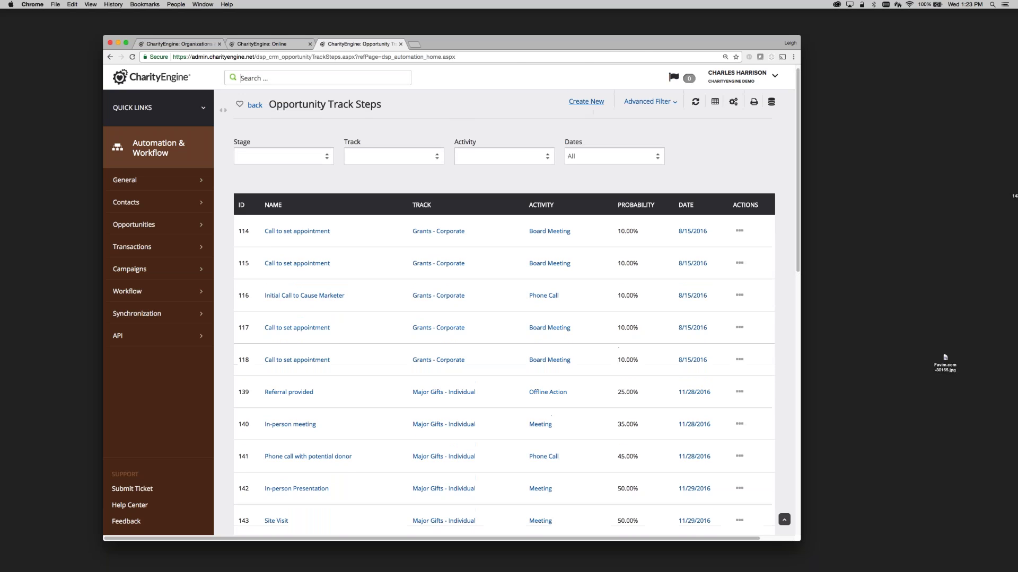
Draft a track step with FHF Sample - Planned Giving, Connection and Signed Document, then cancel it.
click(586, 100)
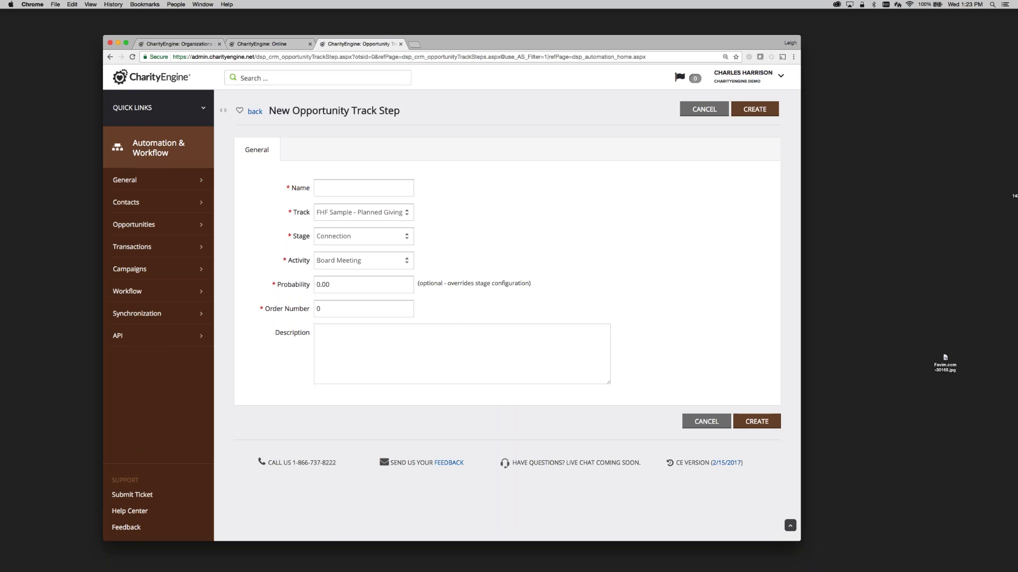
click(383, 213)
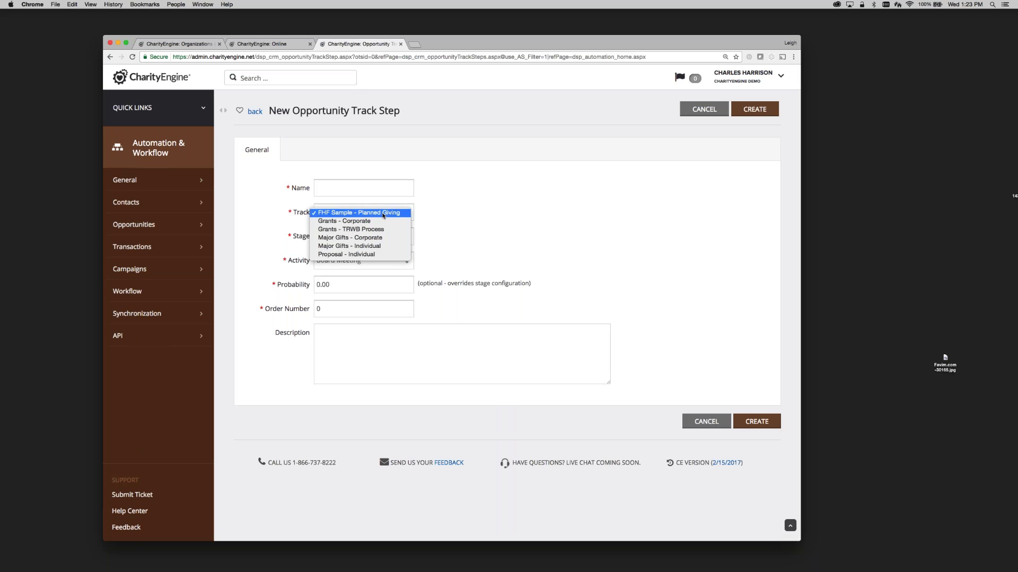
click(387, 212)
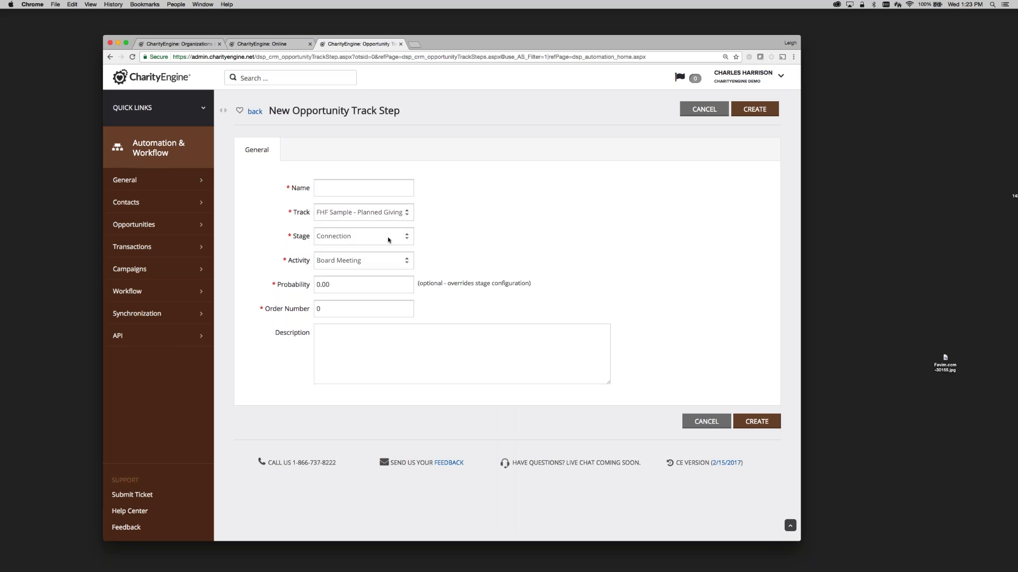
click(388, 240)
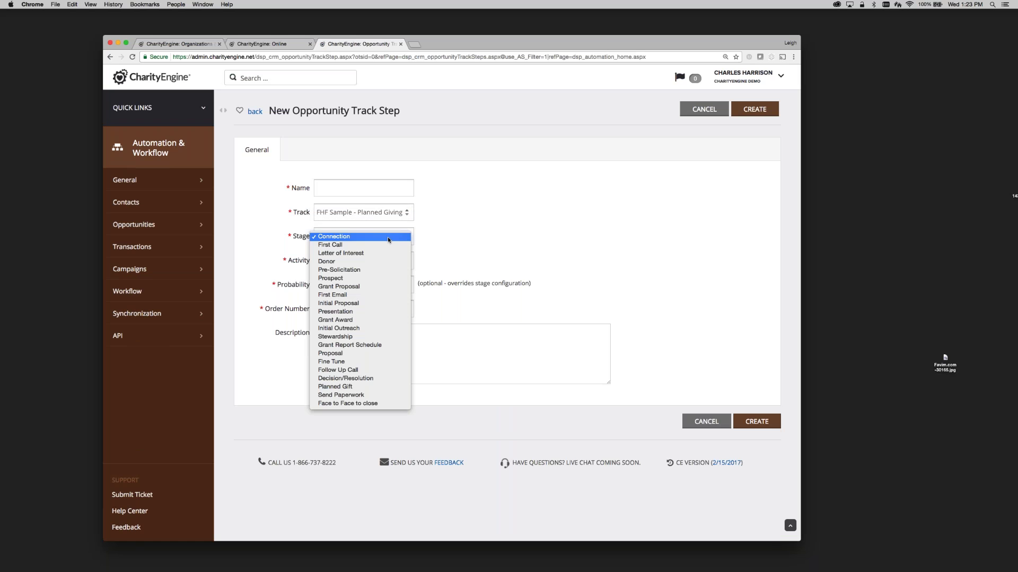
click(388, 240)
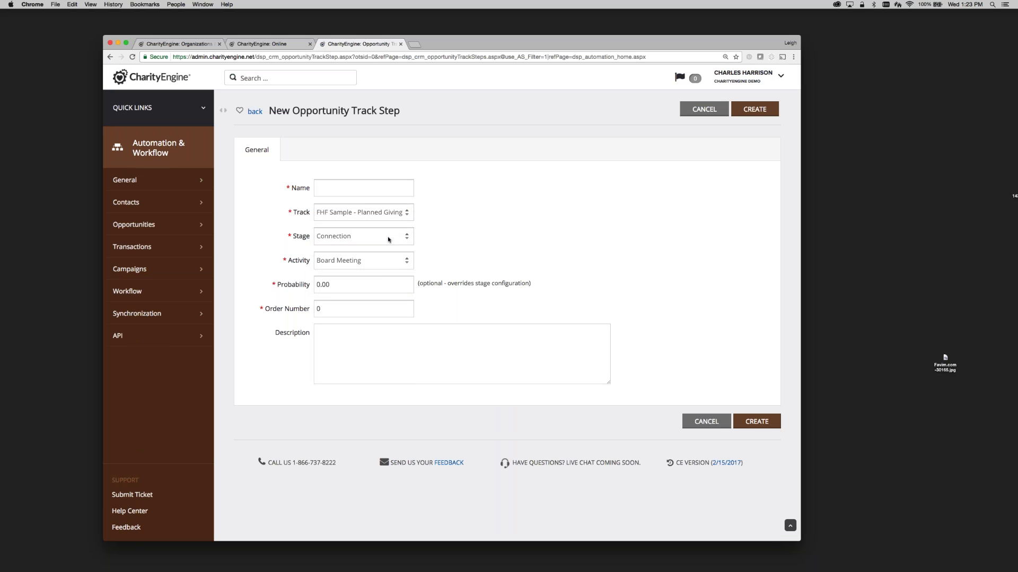
click(387, 263)
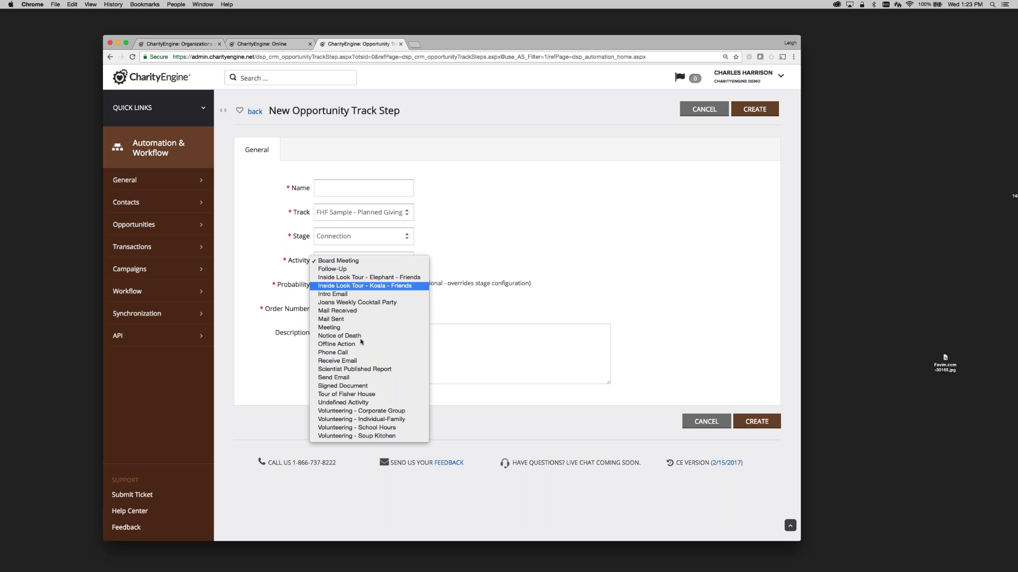
click(359, 392)
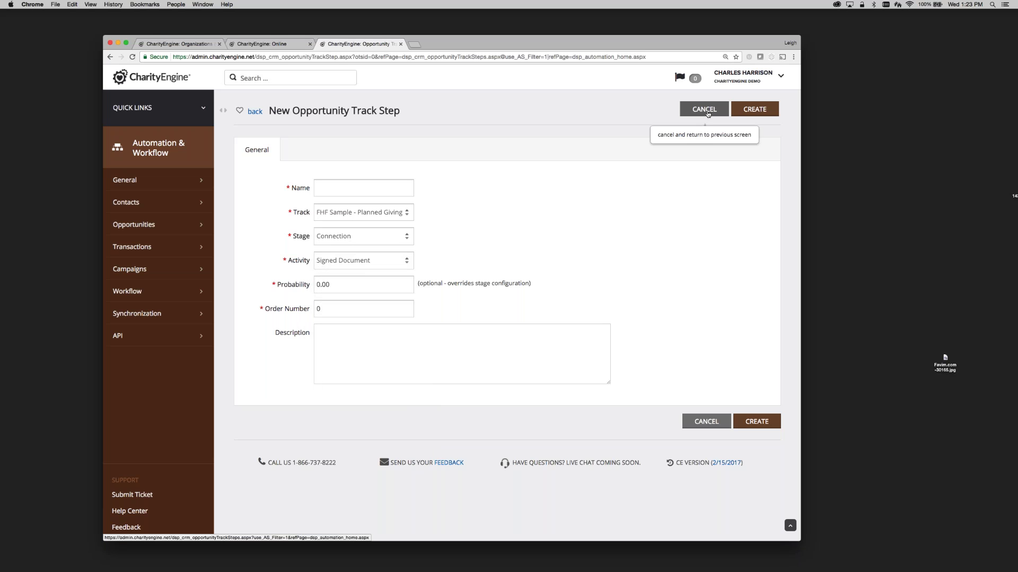
click(707, 113)
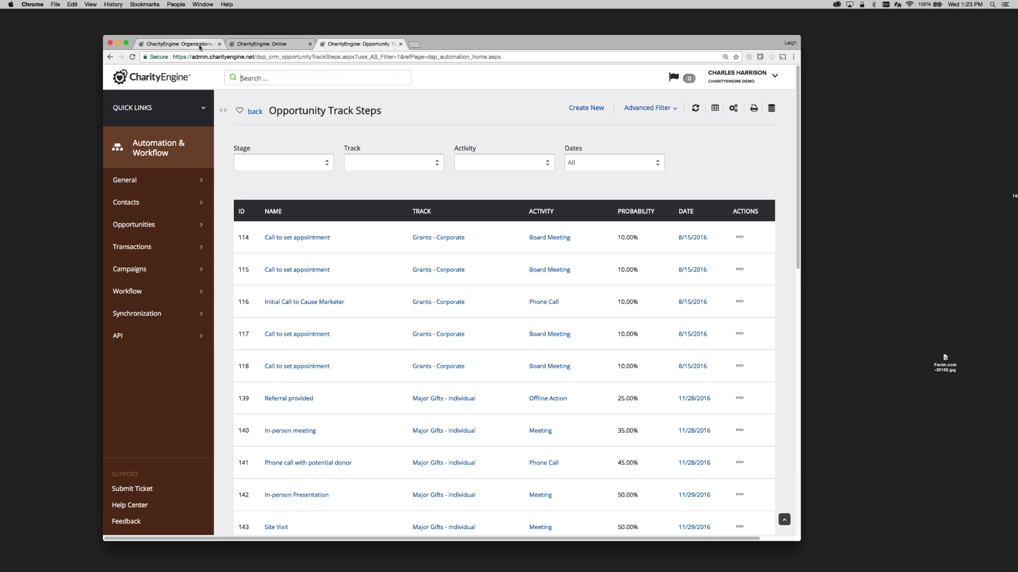
Open the Opportunities list under Organizations & People and maximize the browser window.
click(199, 46)
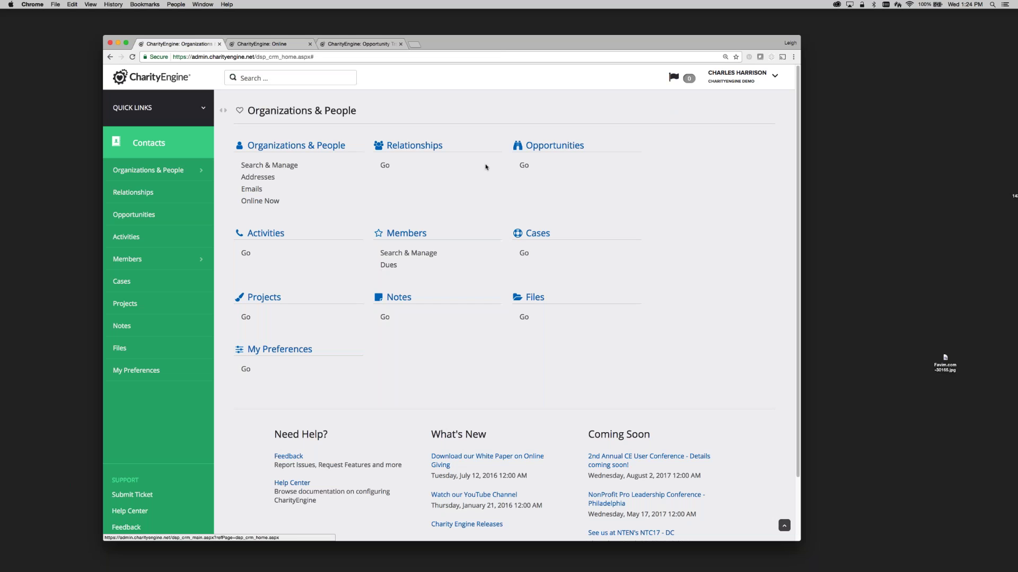
click(523, 165)
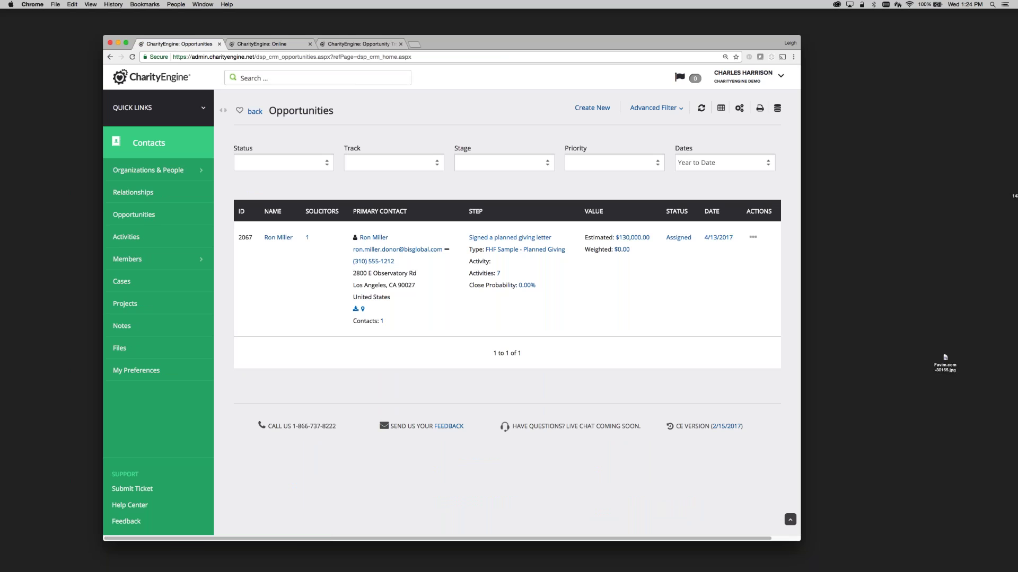
drag(801, 276, 836, 276)
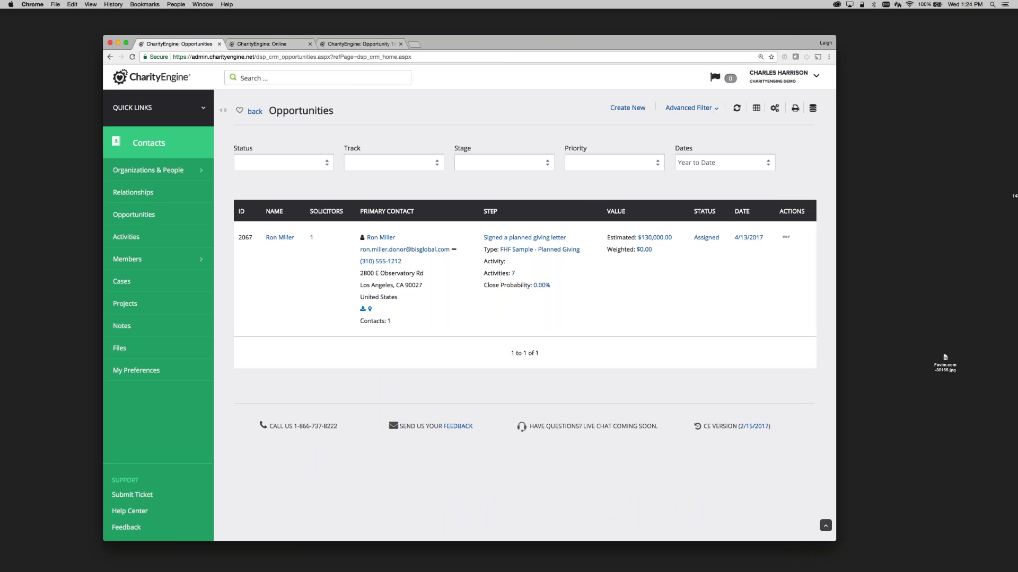
click(126, 43)
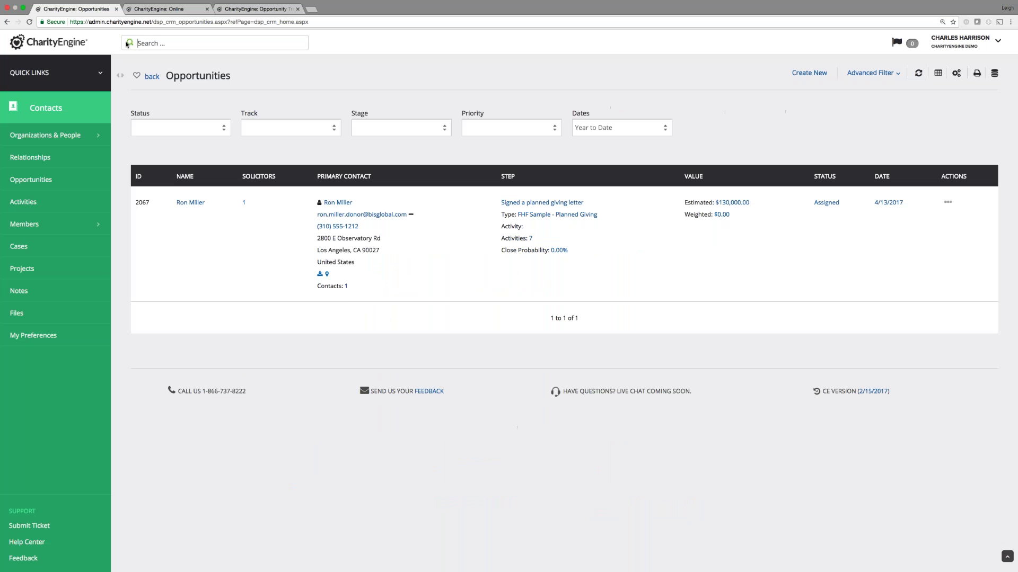
Zoom the page in twice and open the opportunity's 7 activities.
key(super+equal)
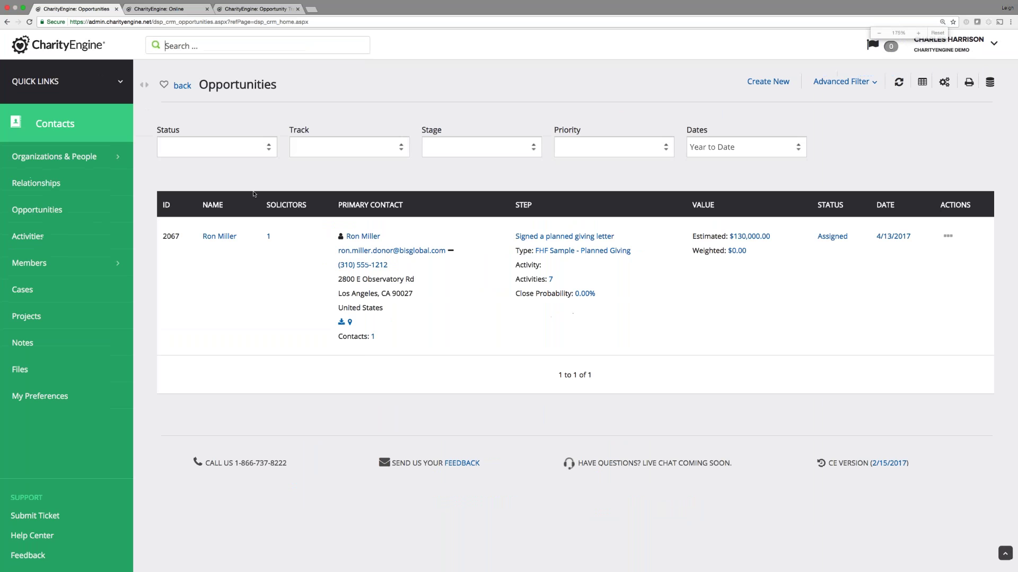
key(super+equal)
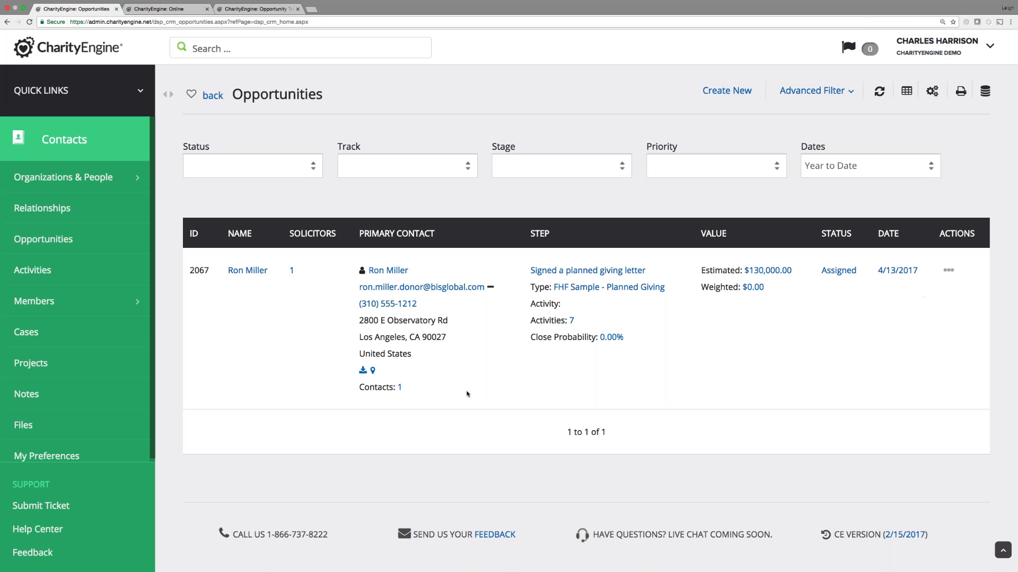
click(572, 322)
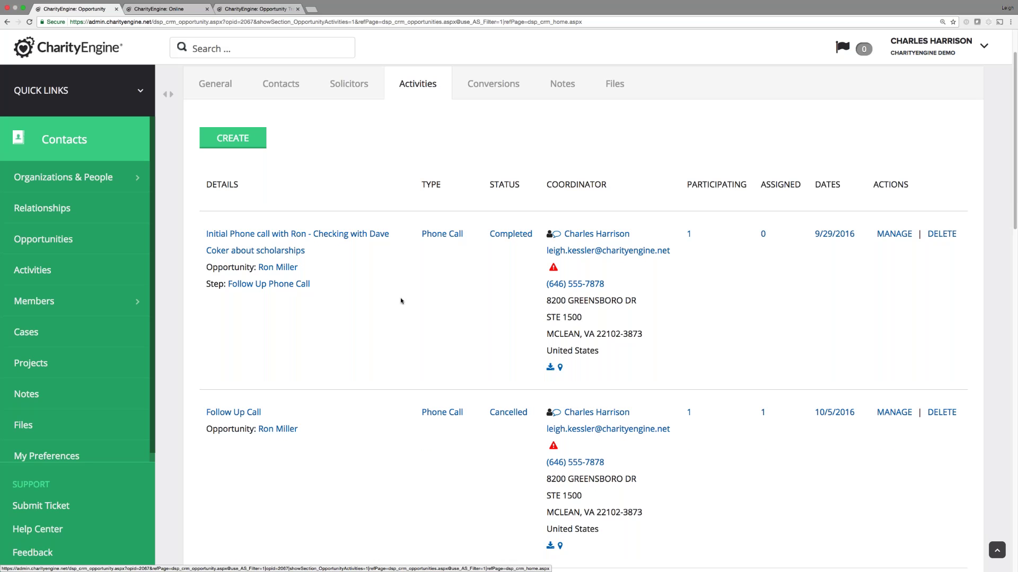
Read the notes on the initial phone call activity, then return to the activity list.
scroll(401, 301, down, 1)
scroll(401, 301, down, 2)
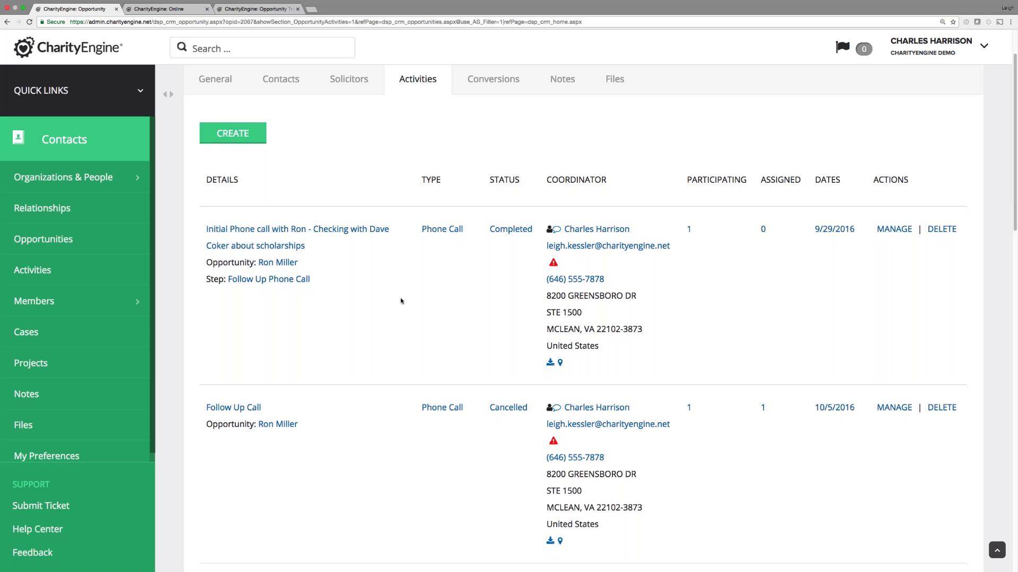
scroll(401, 301, down, 1)
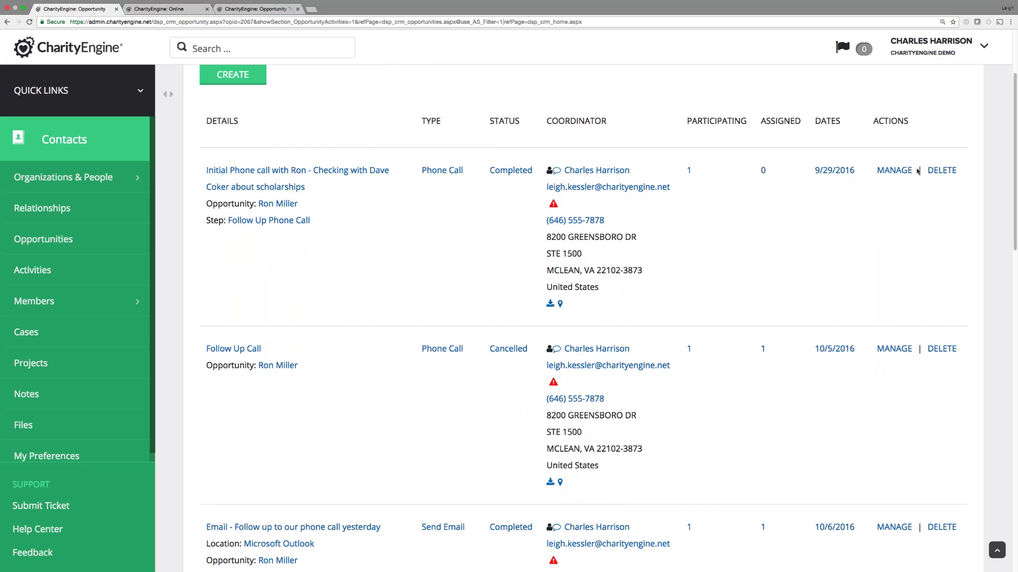
click(894, 170)
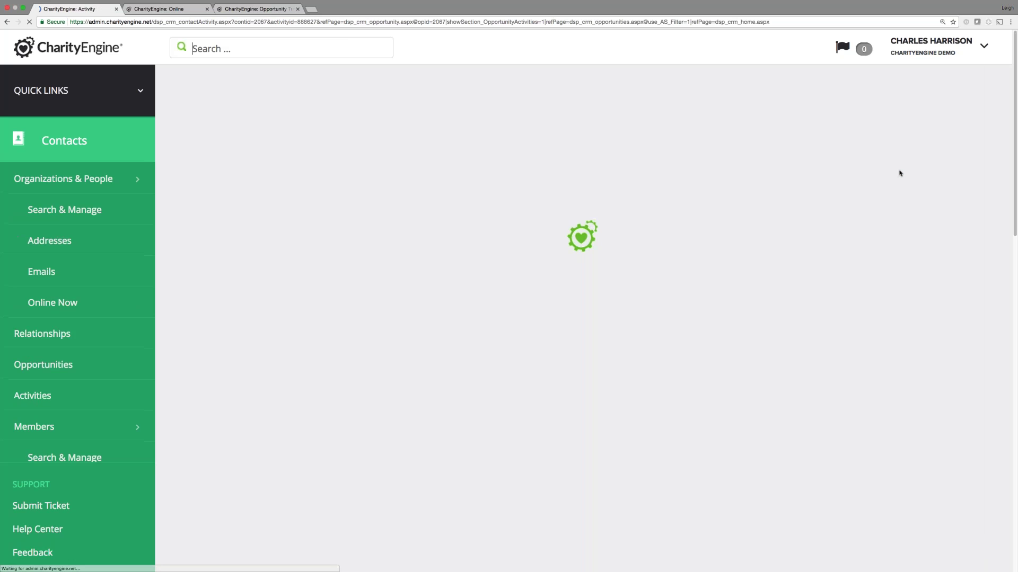
right_click(899, 170)
click(537, 252)
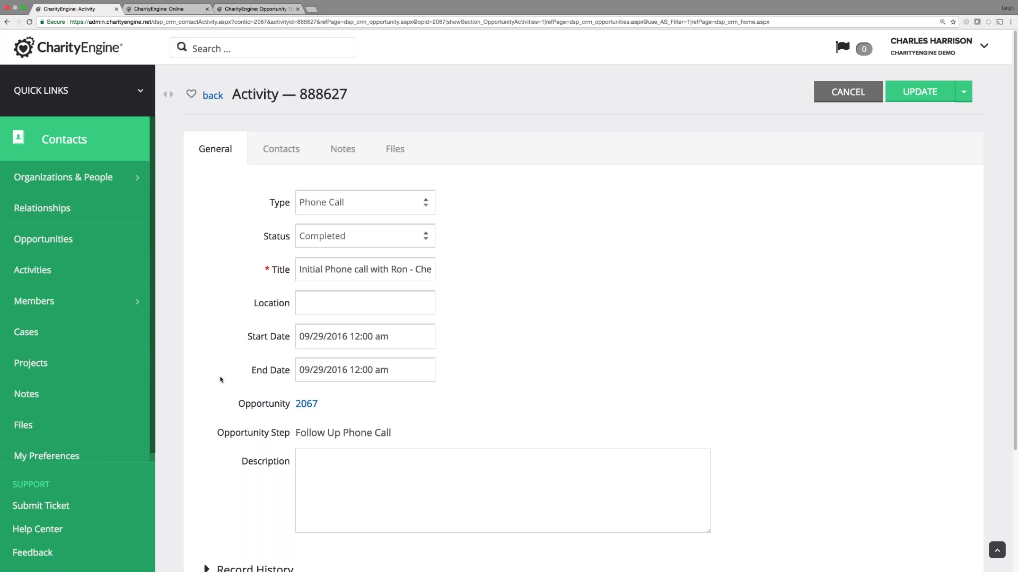
click(337, 152)
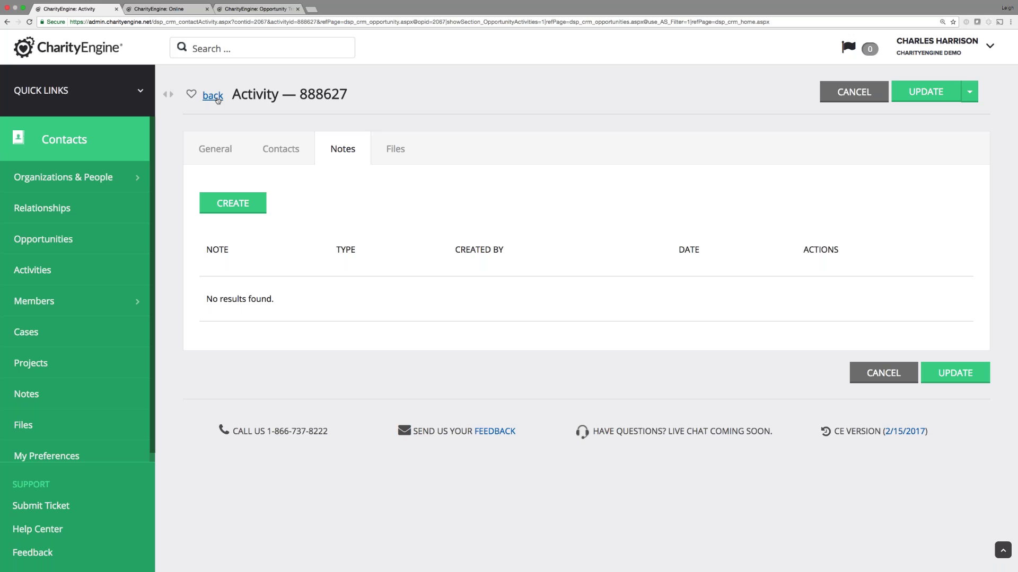
click(213, 96)
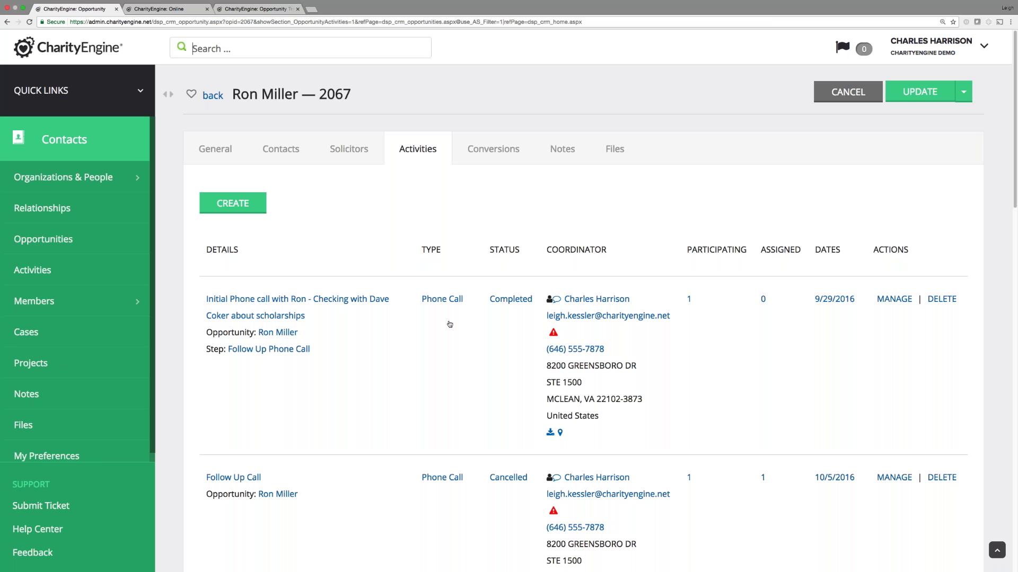
Open email activity 888630 and check its contacts, files and notes about the drafted letter.
scroll(450, 334, down, 5)
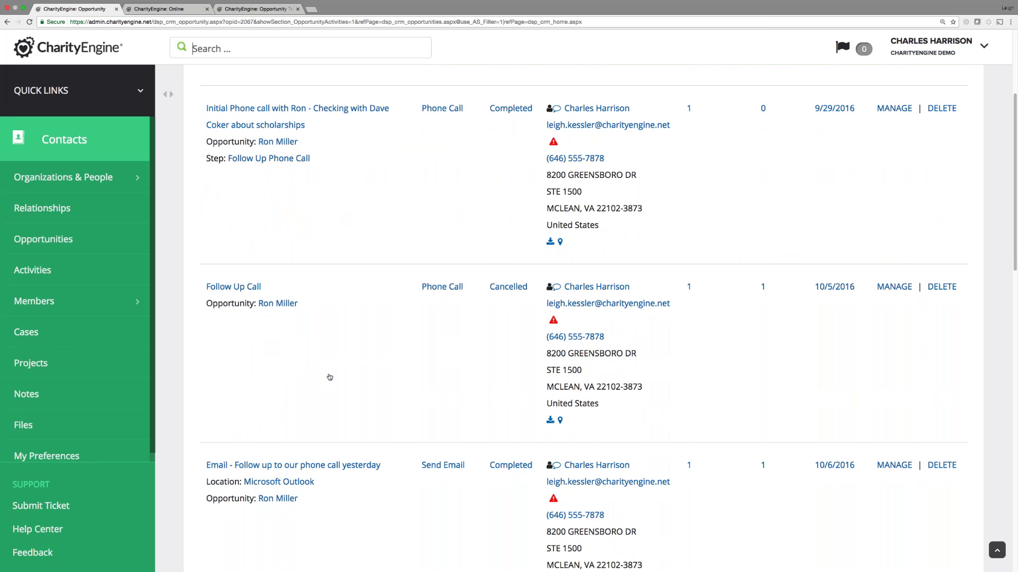
scroll(329, 378, down, 2)
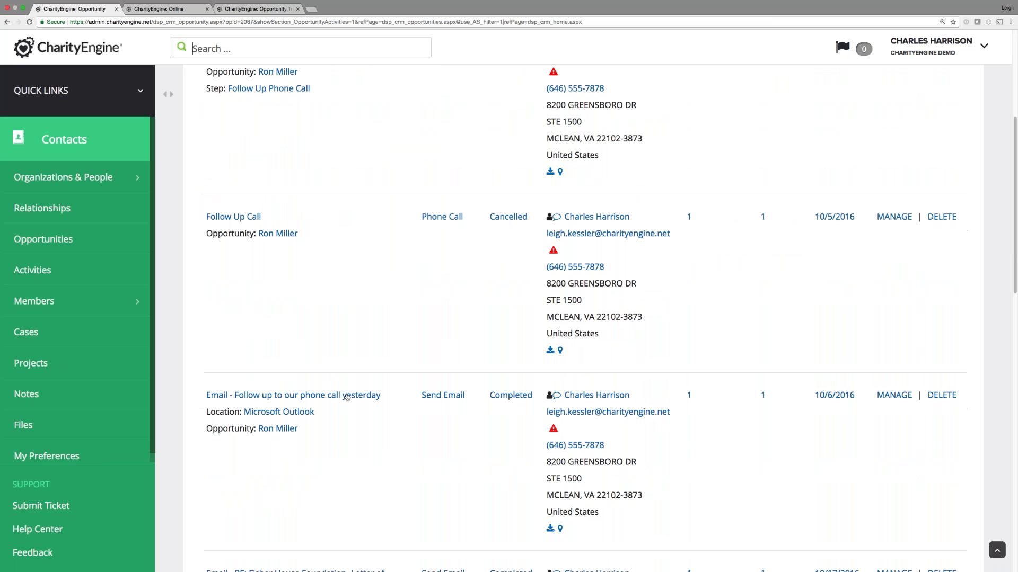
scroll(345, 397, down, 3)
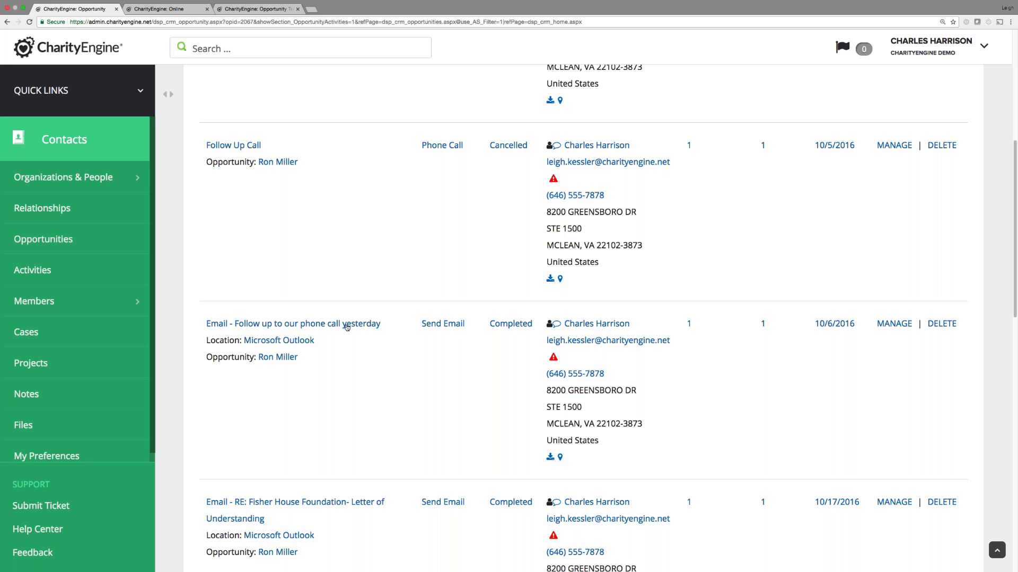
click(895, 324)
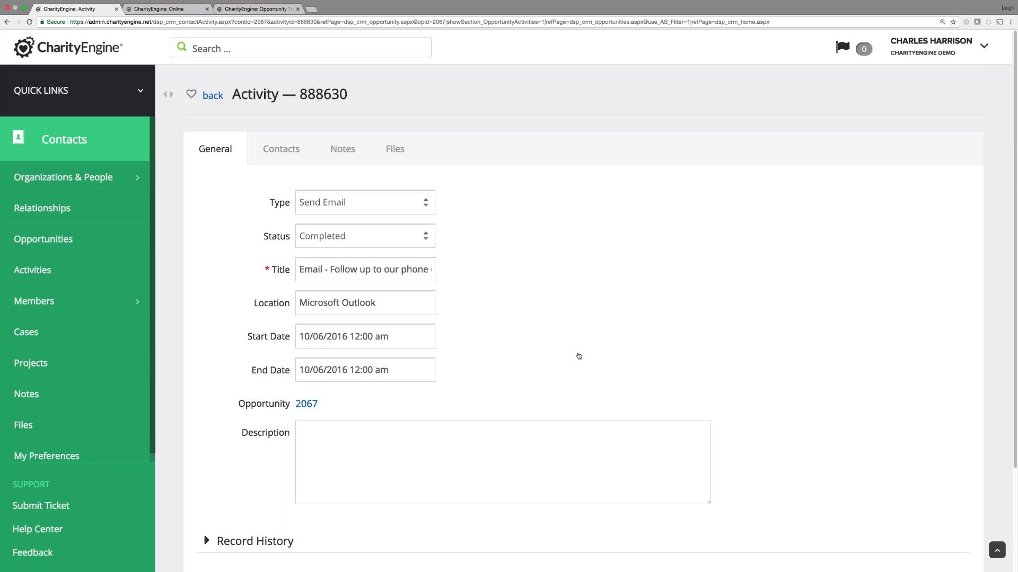
click(290, 150)
click(395, 150)
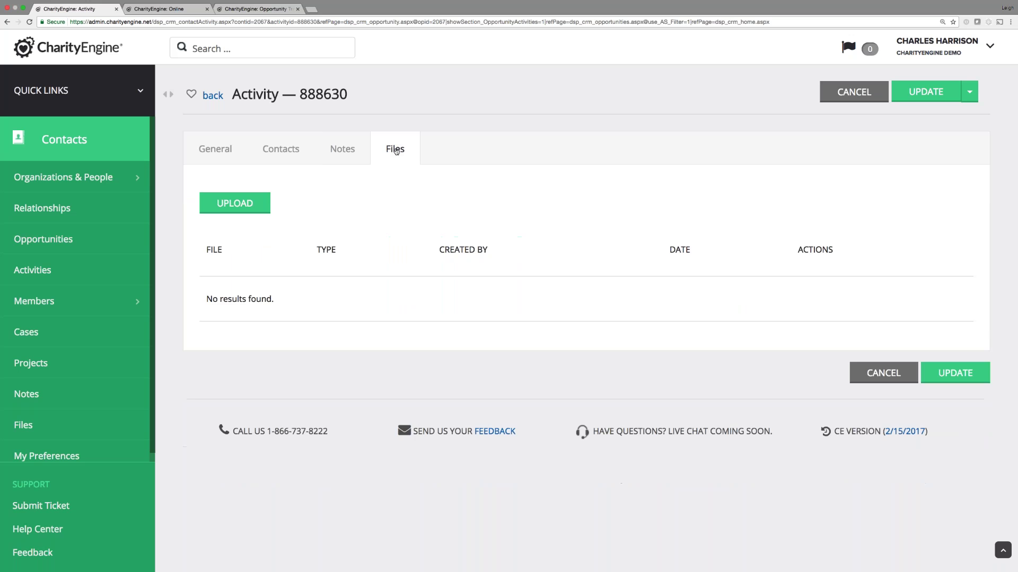
click(336, 154)
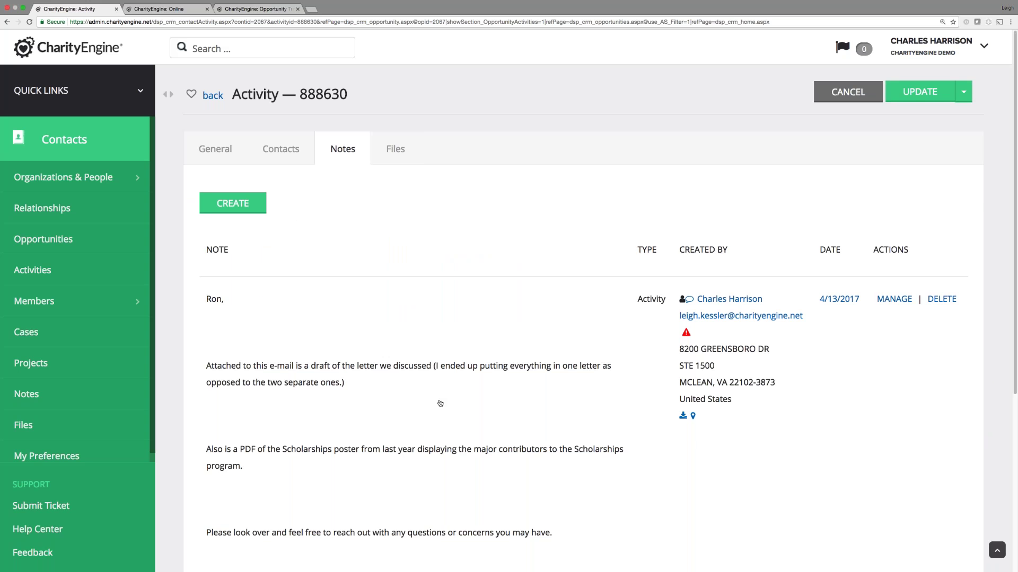
scroll(250, 405, down, 2)
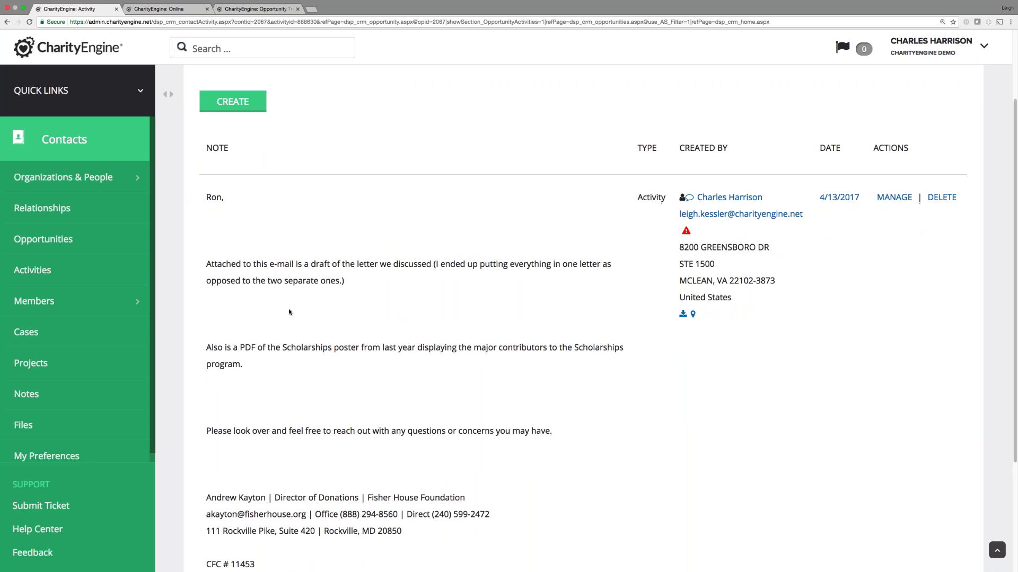
scroll(289, 312, down, 3)
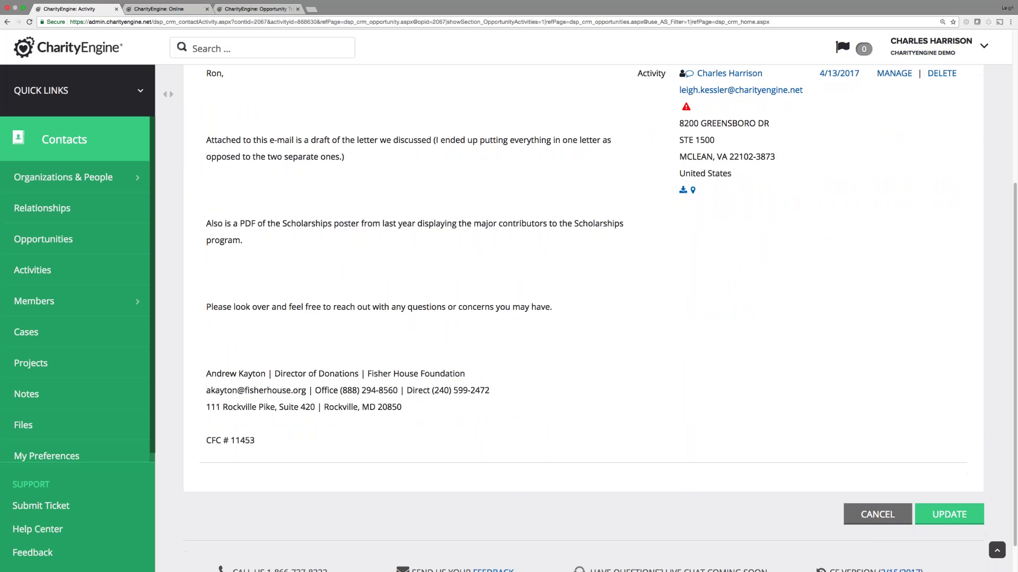
scroll(392, 285, up, 2)
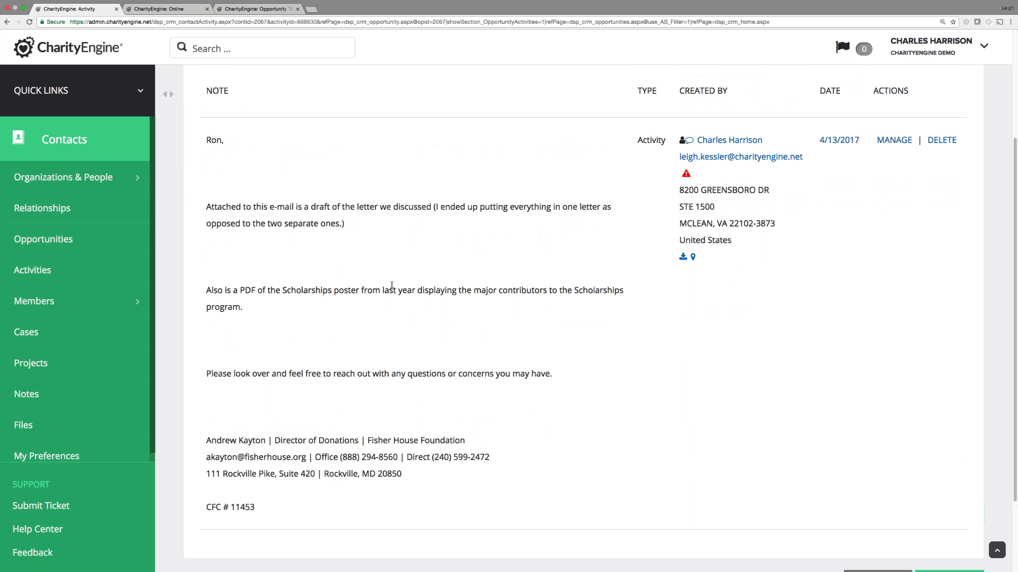
scroll(391, 285, up, 3)
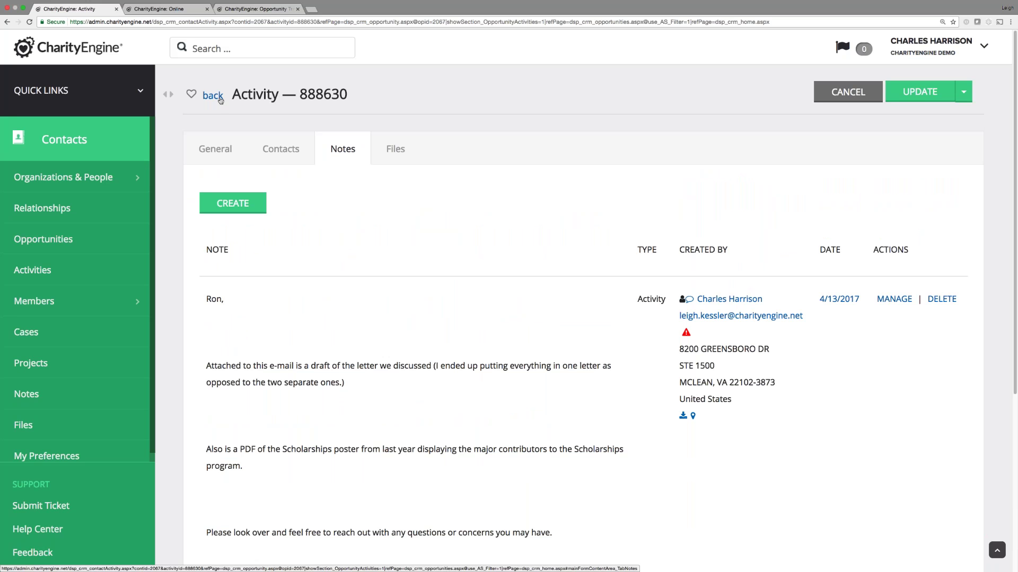
click(220, 100)
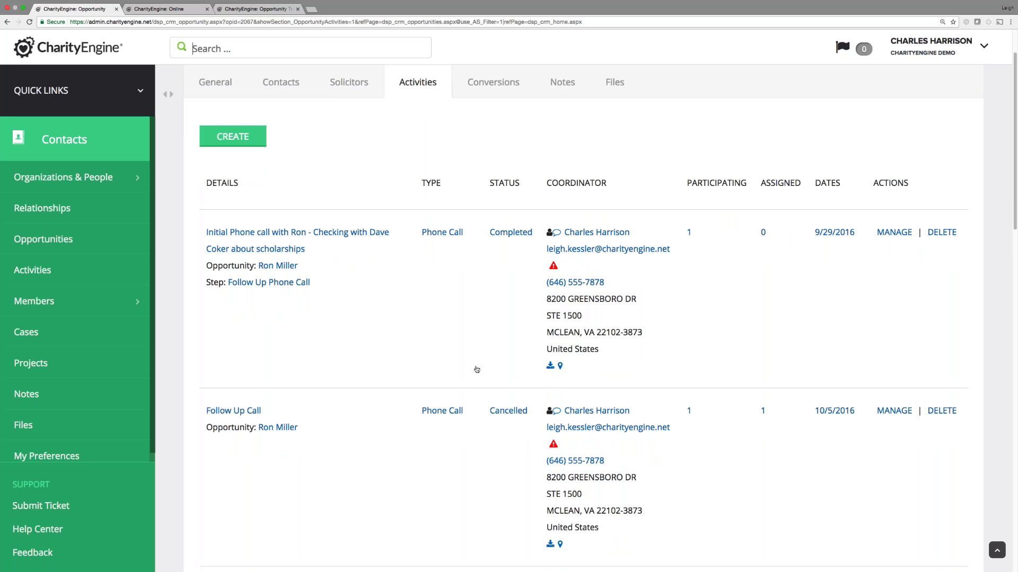
scroll(477, 369, up, 3)
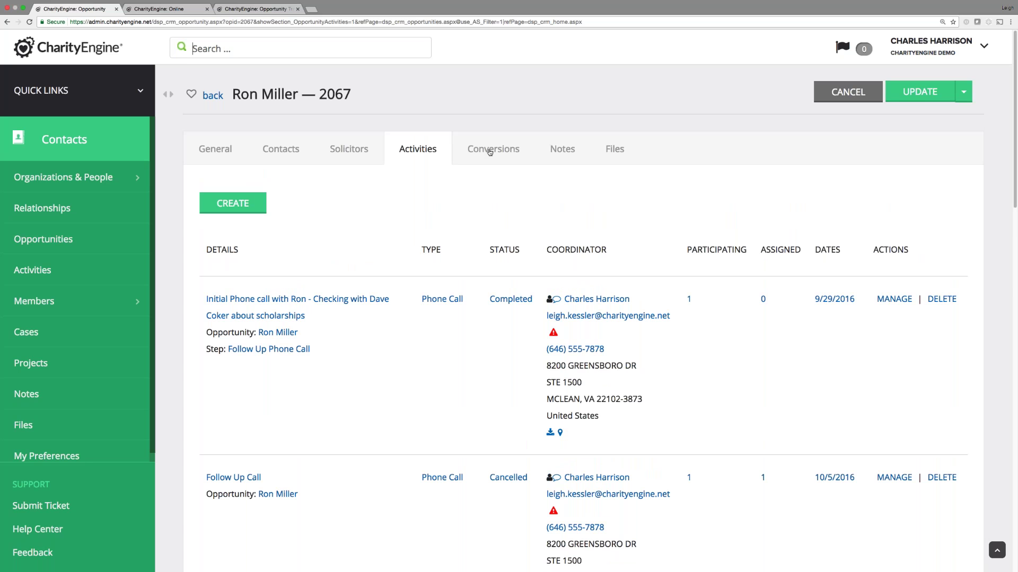
click(561, 151)
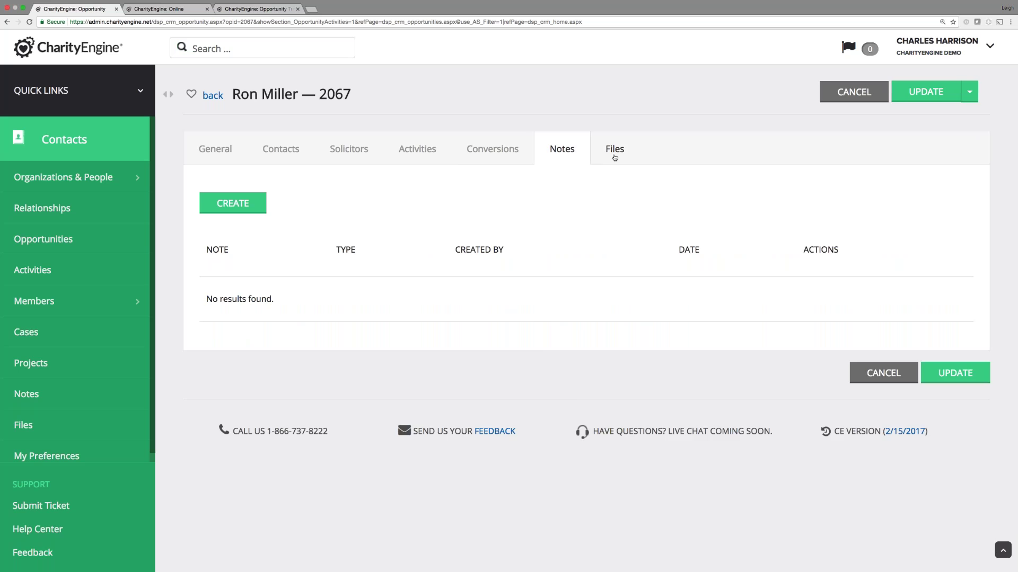
click(614, 154)
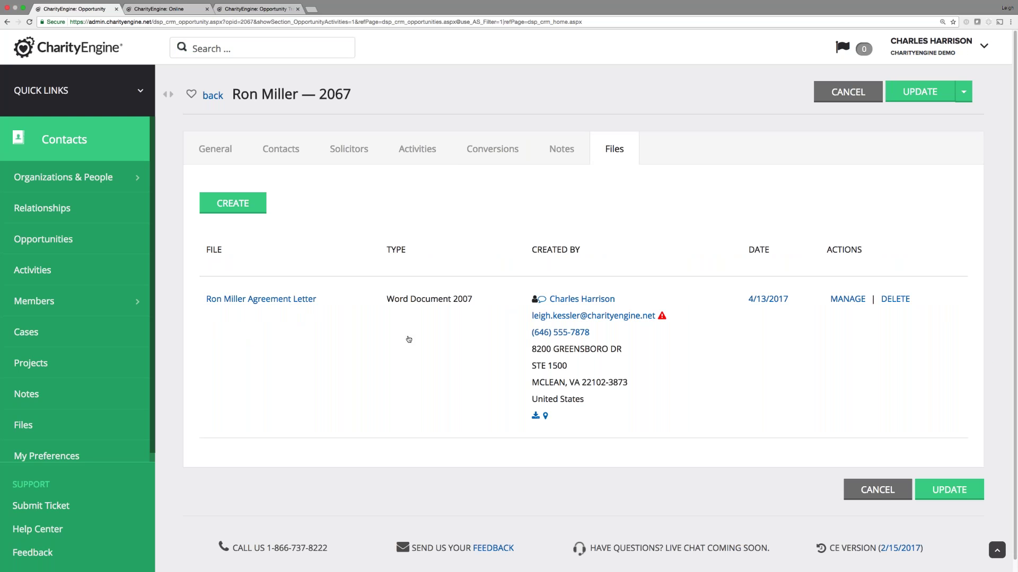
click(497, 154)
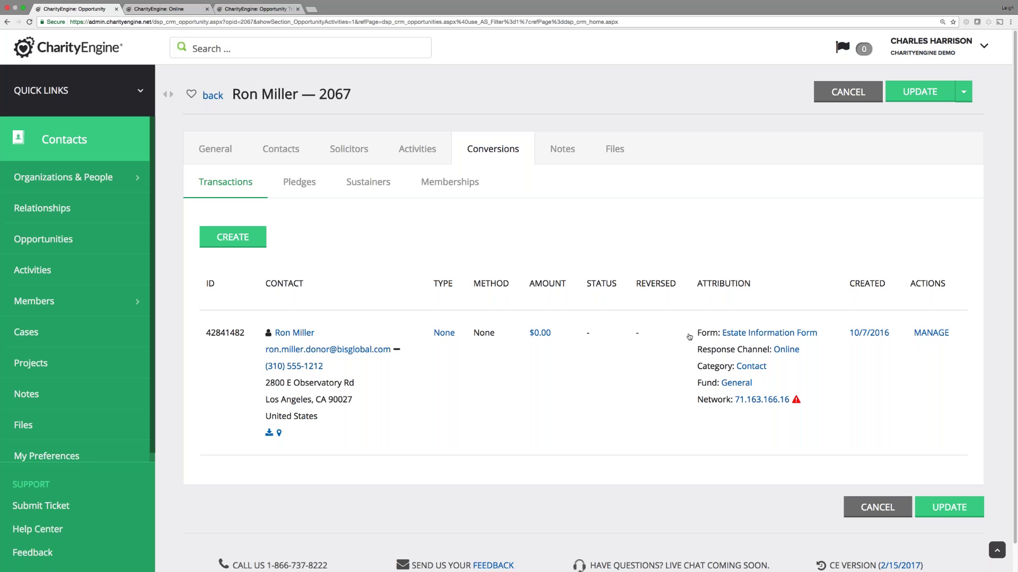
click(934, 335)
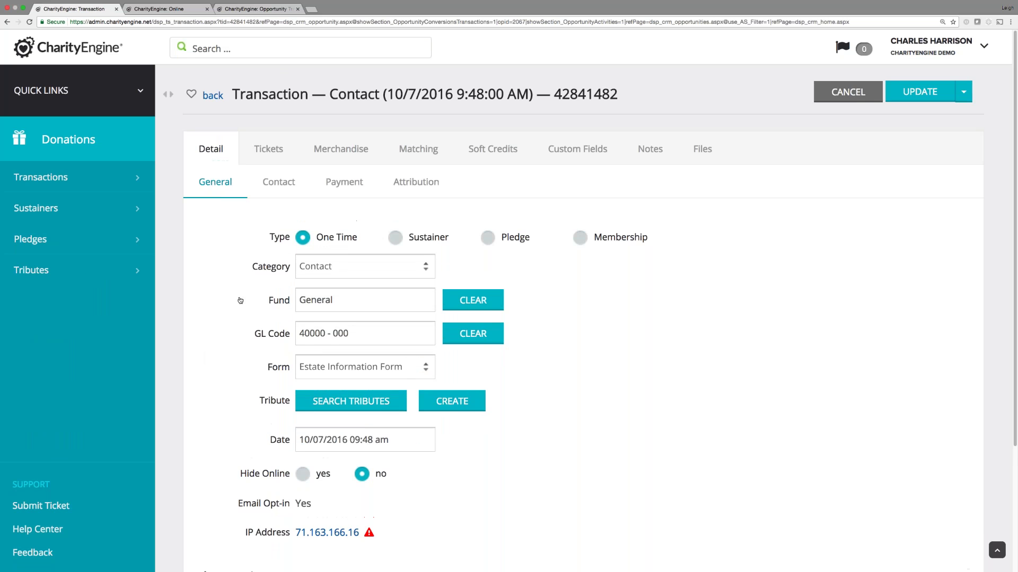
scroll(242, 307, down, 2)
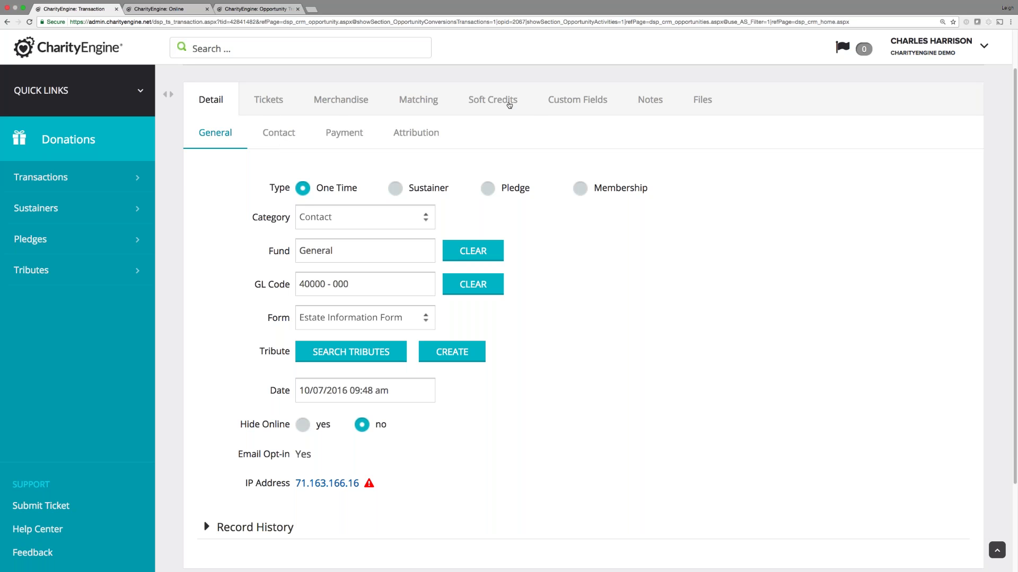
scroll(223, 116, up, 2)
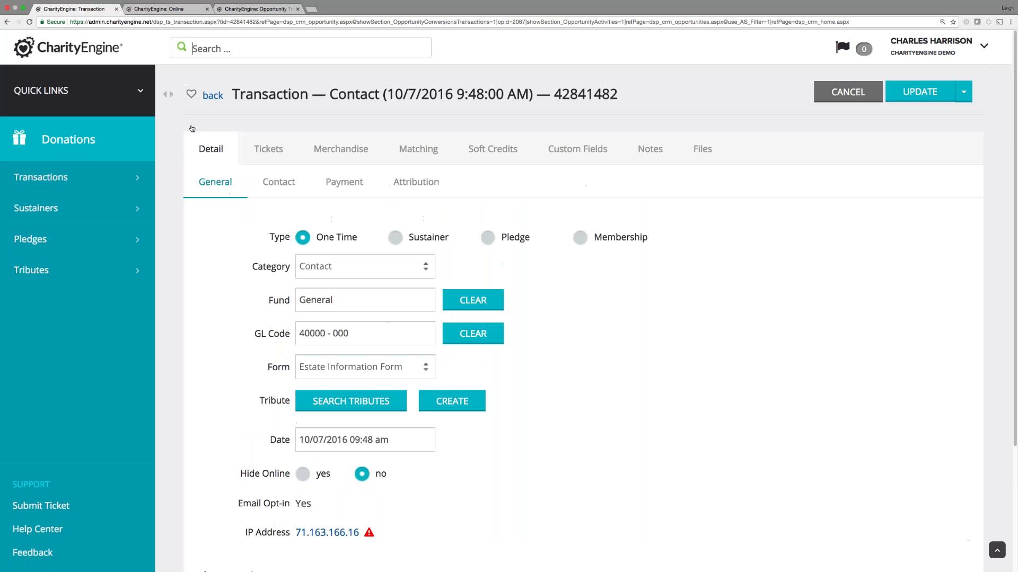
click(213, 99)
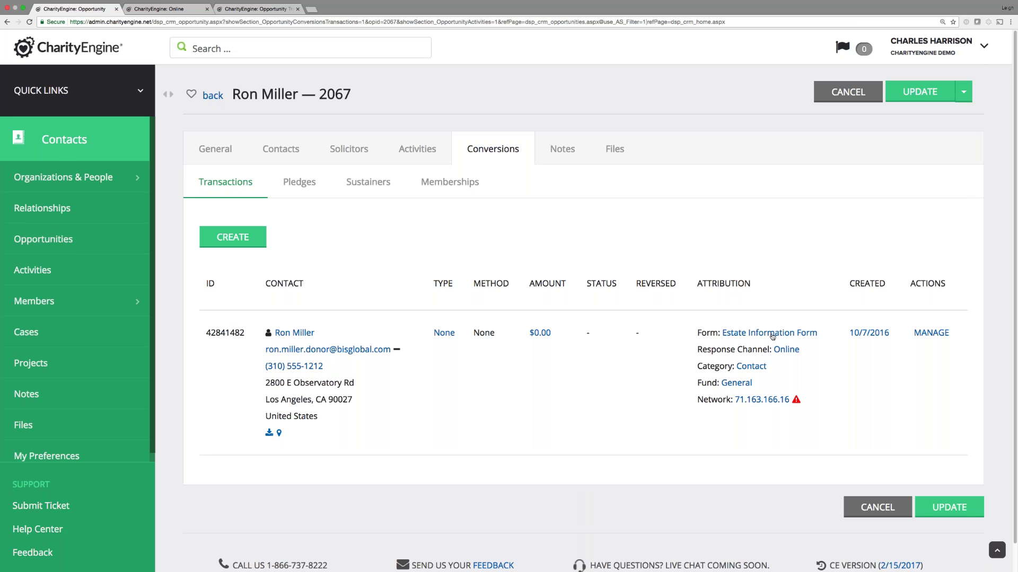
Open the Estate Information Form in a separate browser tab.
right_click(785, 332)
click(811, 338)
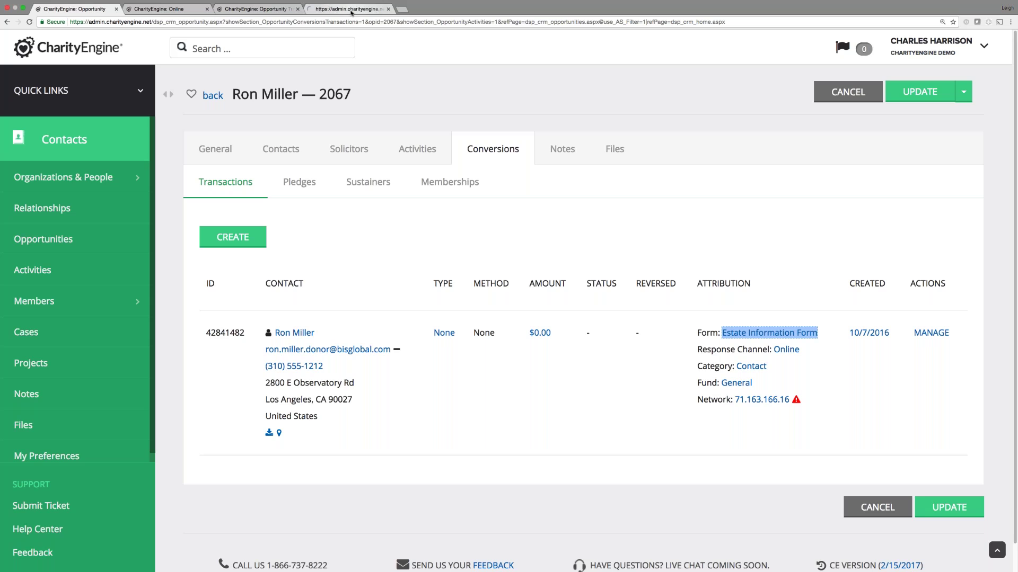
click(352, 12)
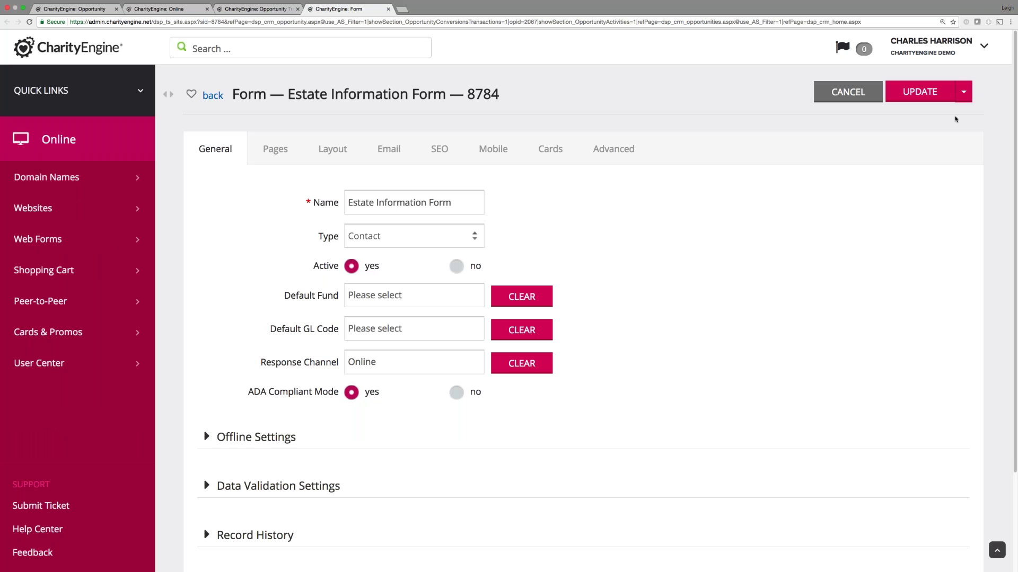
Preview the live Fisher House bequest request form and scroll through its personal info fields.
click(963, 92)
click(923, 112)
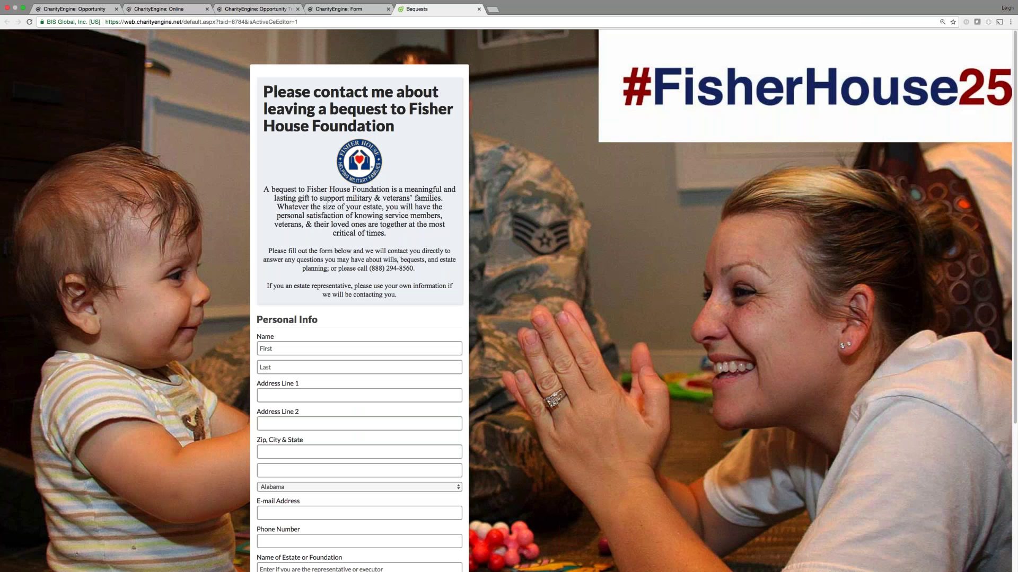
scroll(359, 318, down, 2)
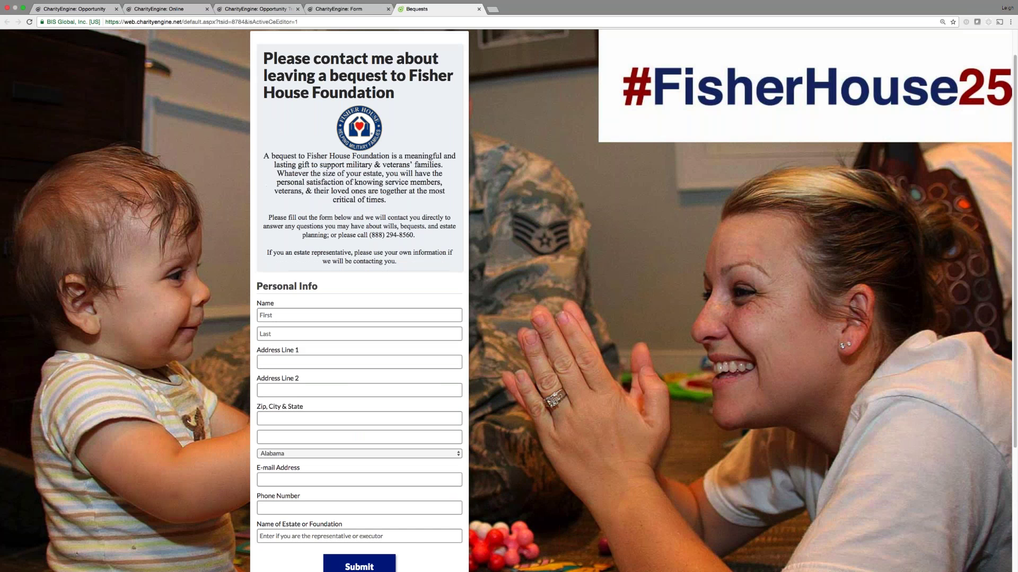
scroll(277, 466, down, 3)
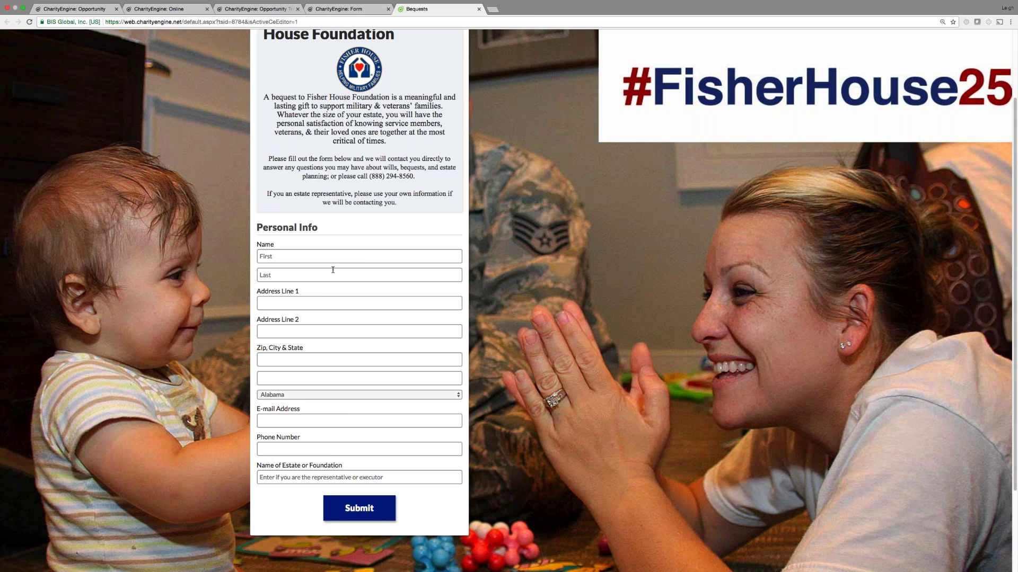
Check the form's Advanced > Data opt-in lists and CRM tags, then go to Opportunity Track Steps.
click(340, 9)
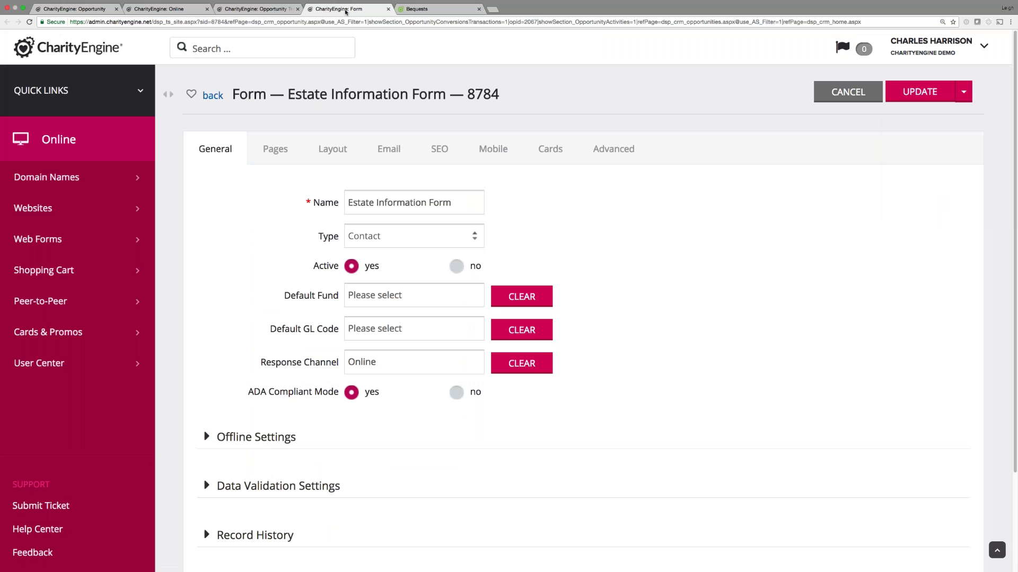
click(628, 150)
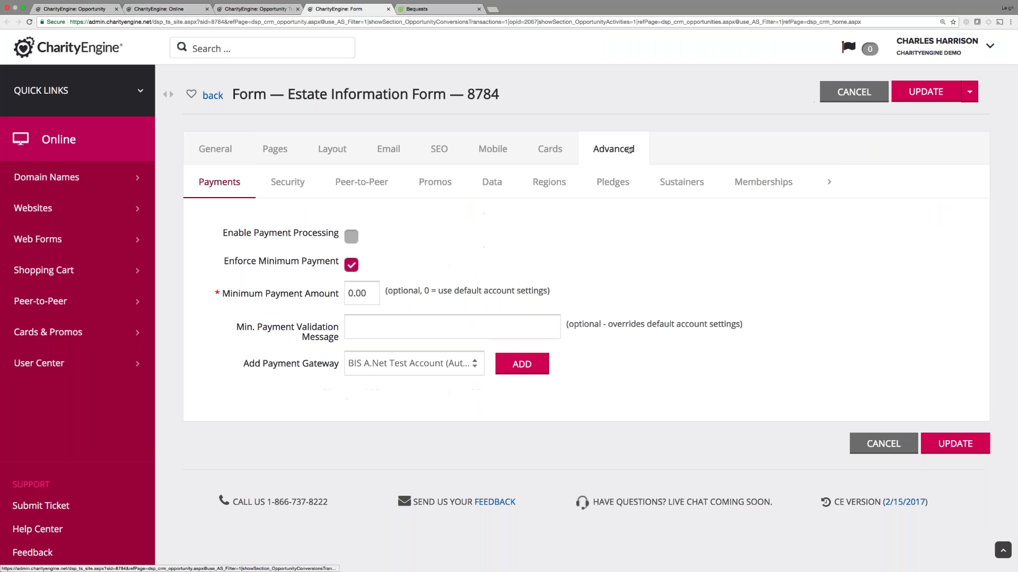
click(491, 183)
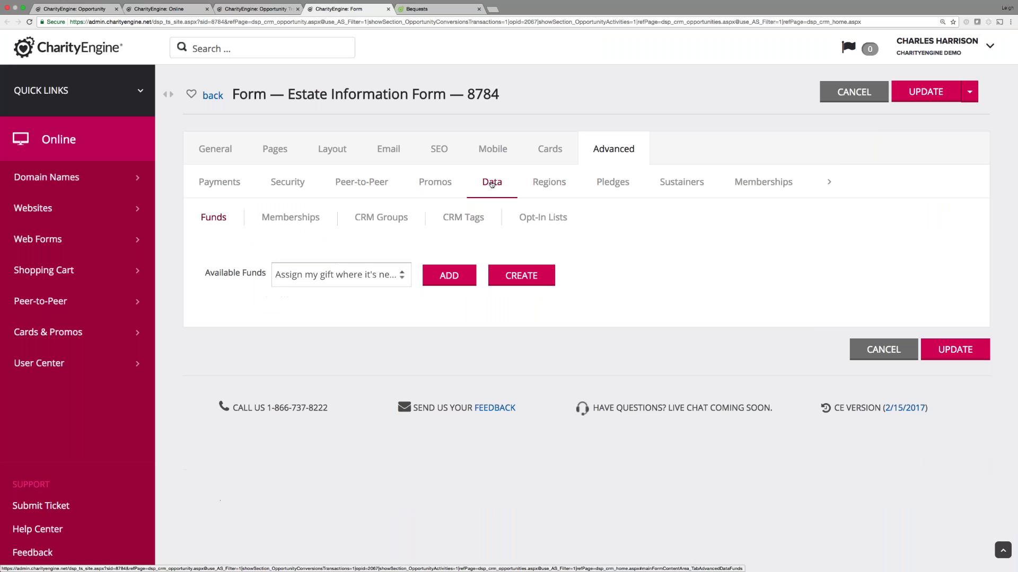
click(536, 223)
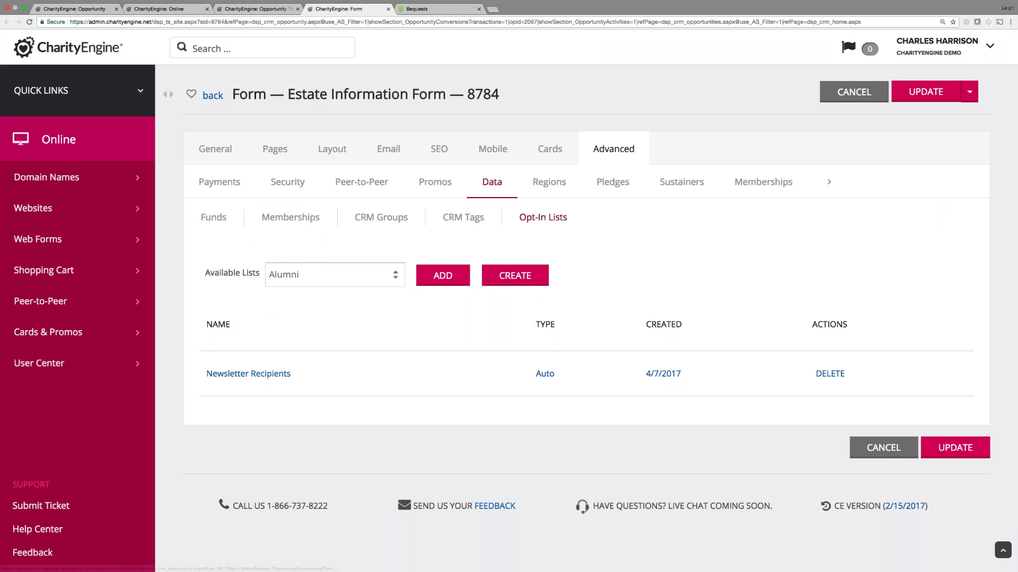
click(469, 218)
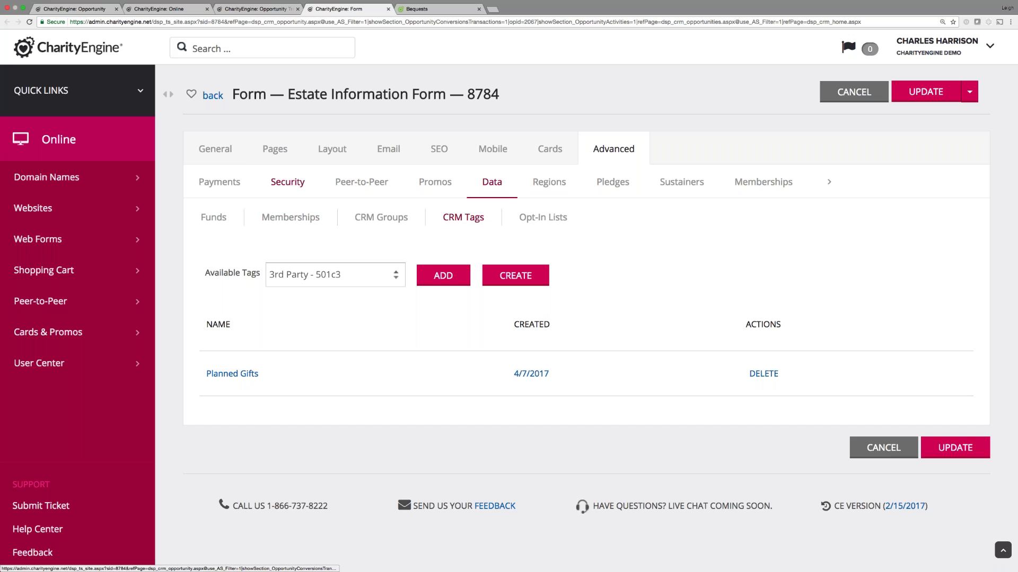
click(223, 154)
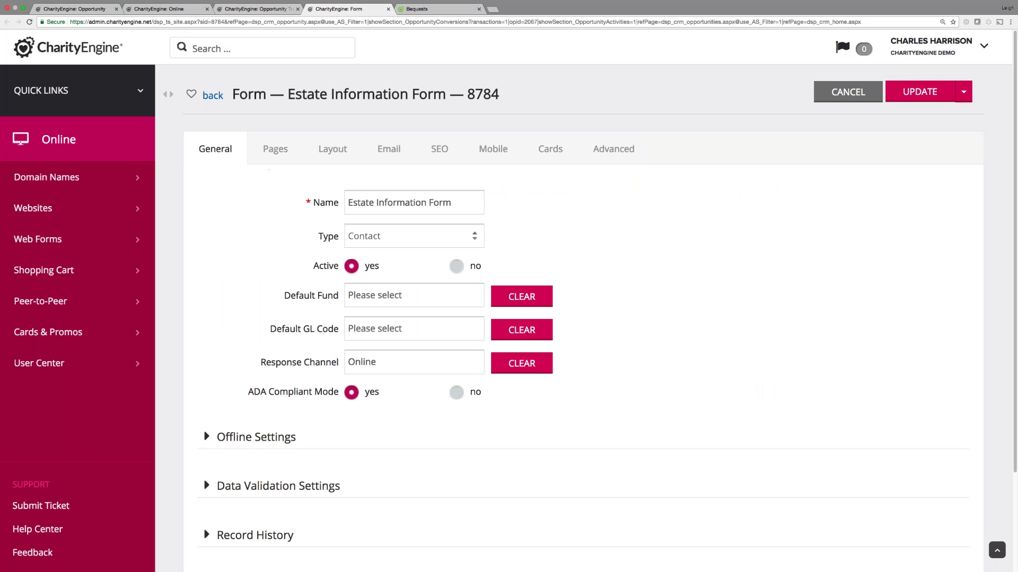
click(271, 10)
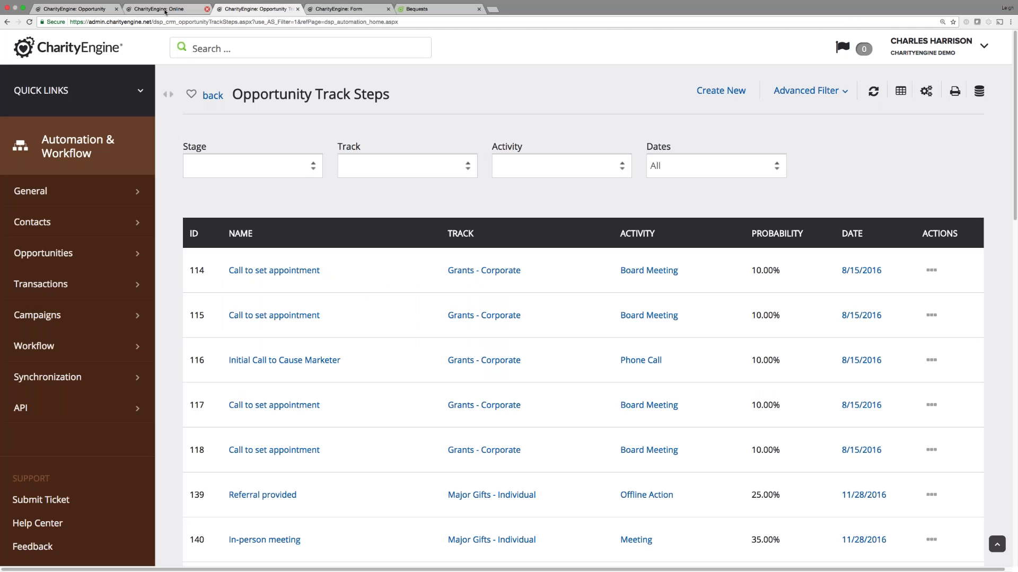
From opportunity 2067, open a new transaction form in a separate tab.
click(159, 9)
click(91, 9)
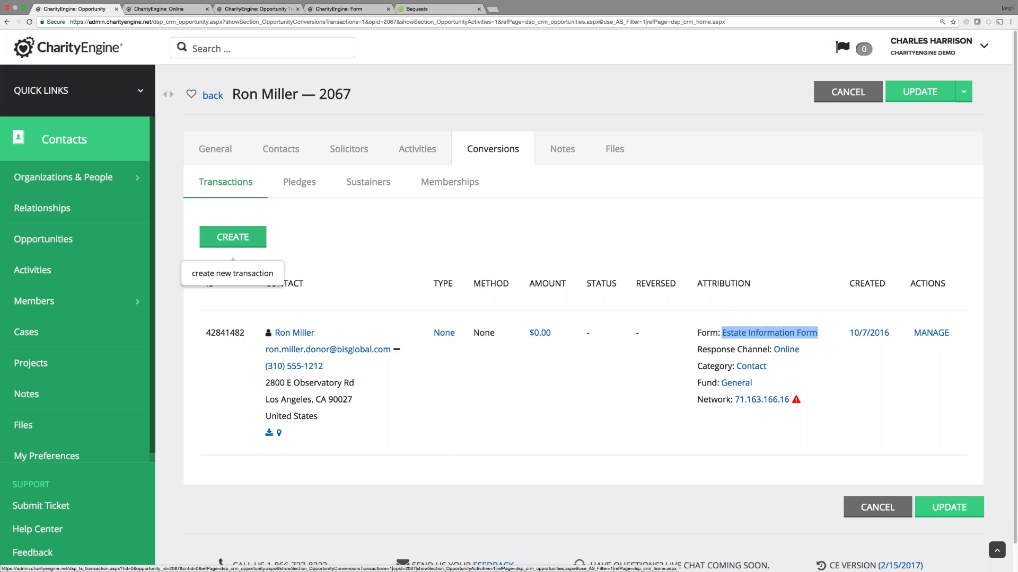
right_click(241, 239)
click(275, 243)
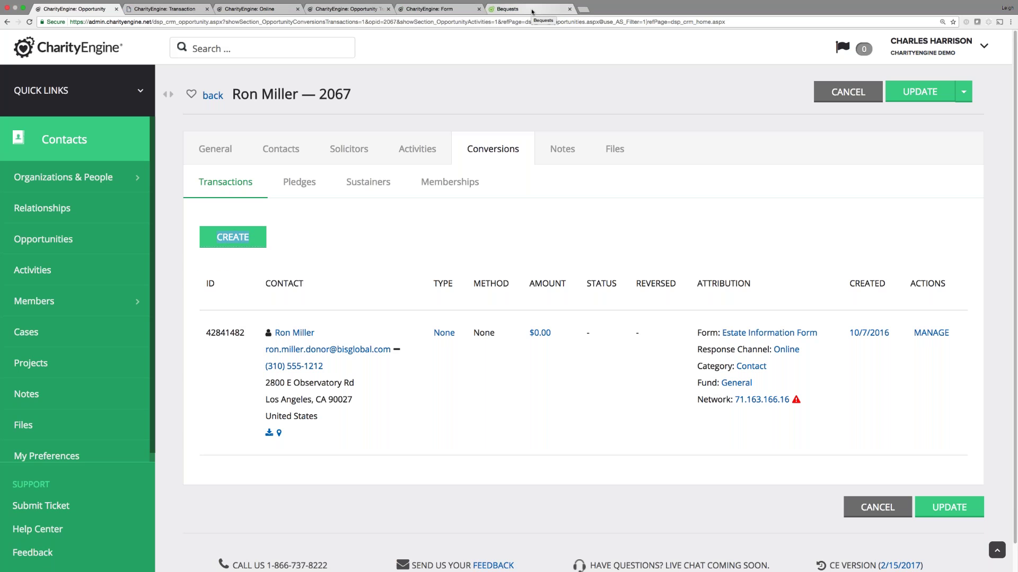
Confirm the transaction's attribution links to opportunity 2067, then list the opportunity's pledges.
click(175, 12)
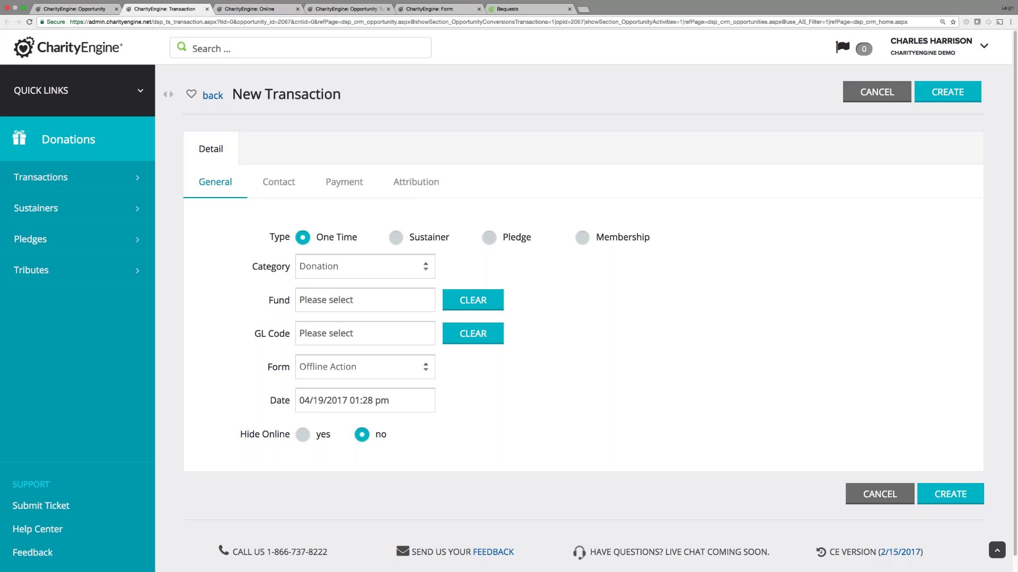
click(415, 182)
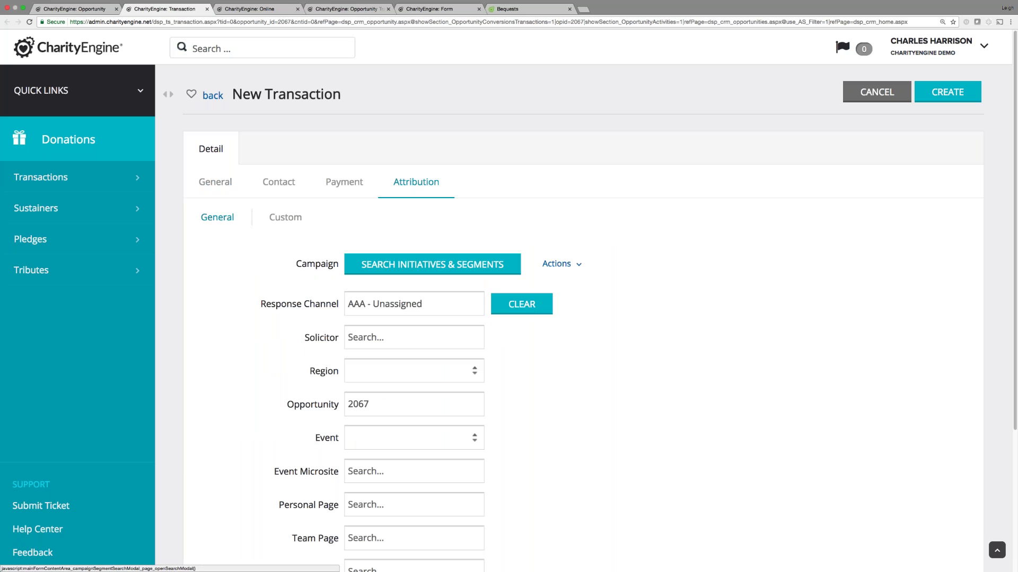
drag(365, 408, 346, 409)
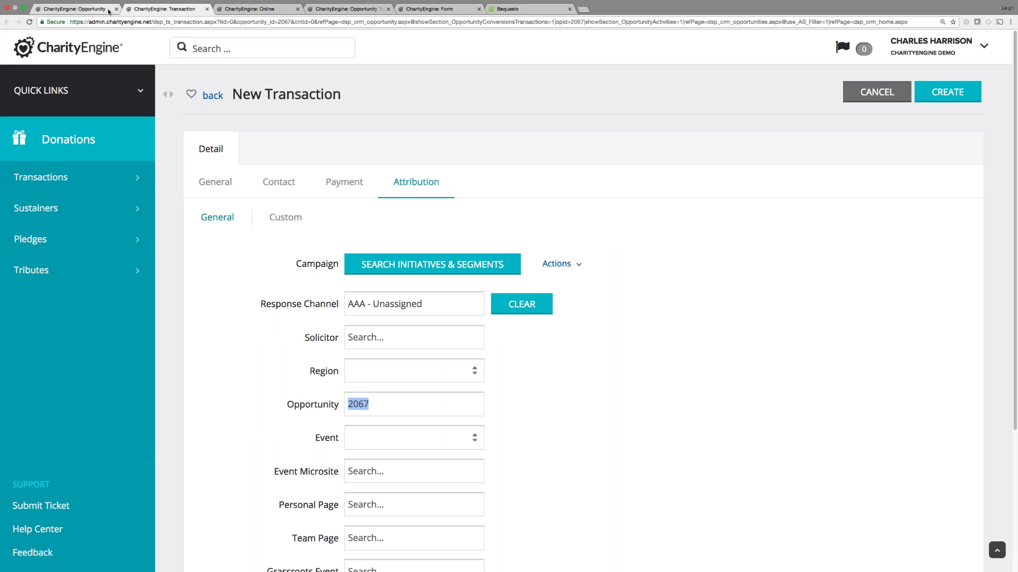
click(74, 9)
click(309, 181)
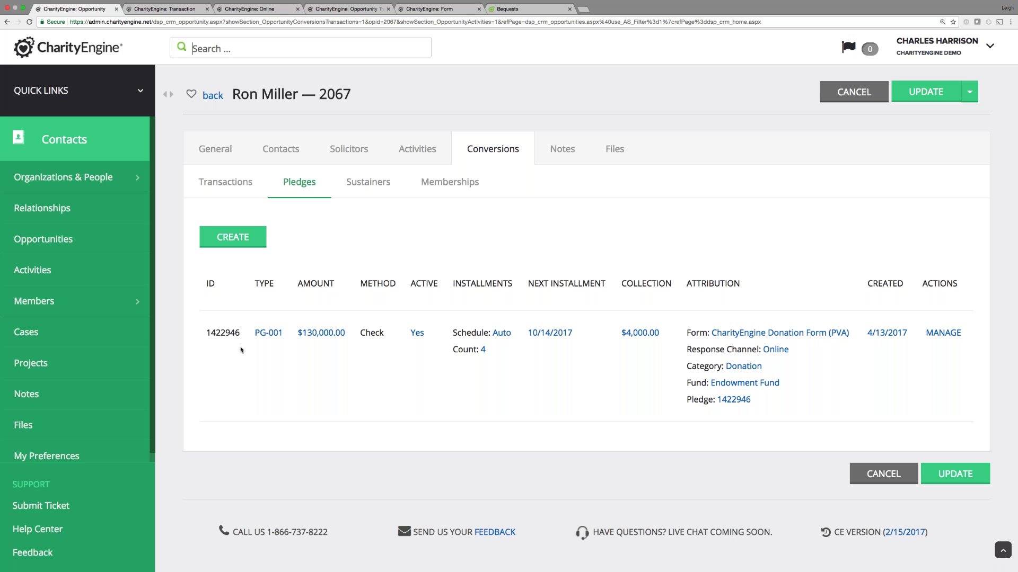
mouse_move(323, 333)
mouse_move(499, 334)
mouse_move(634, 336)
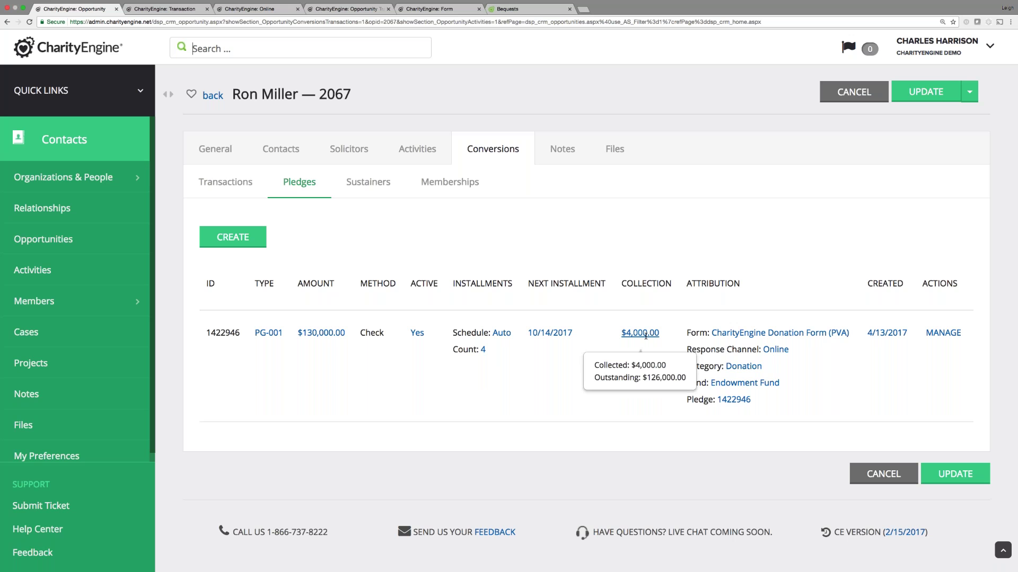
mouse_move(552, 334)
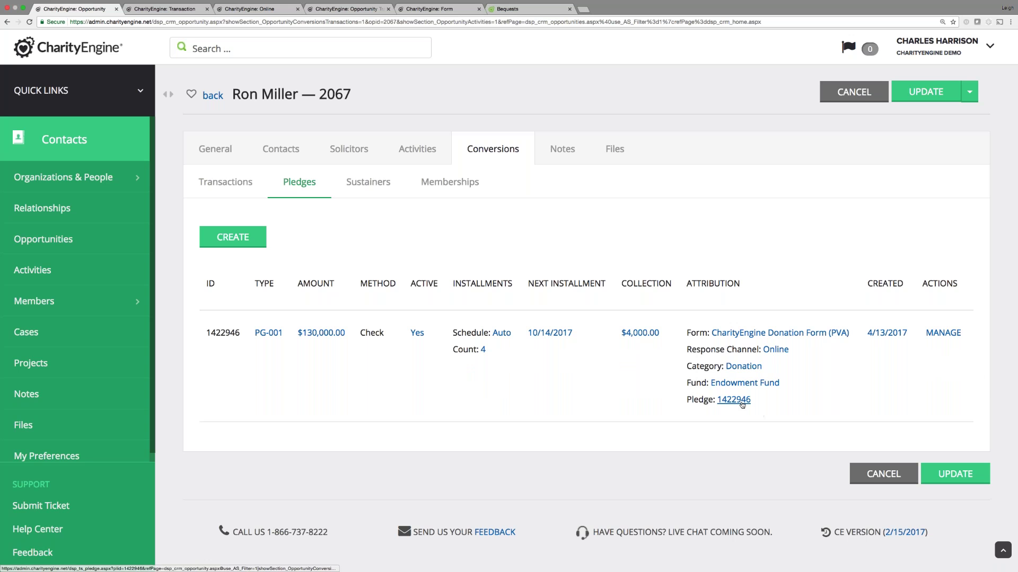
click(733, 400)
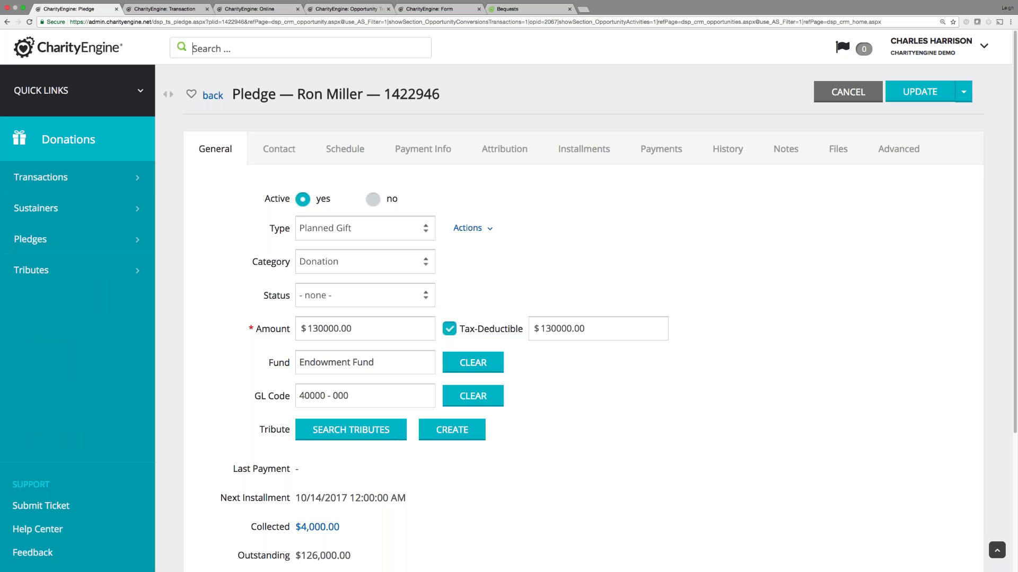
scroll(237, 371, down, 2)
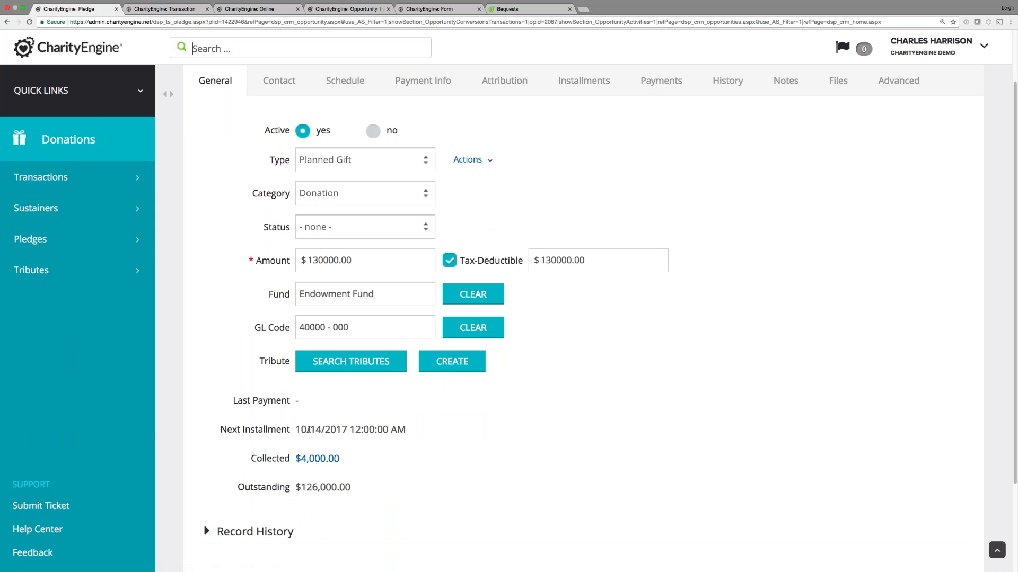
scroll(381, 428, up, 2)
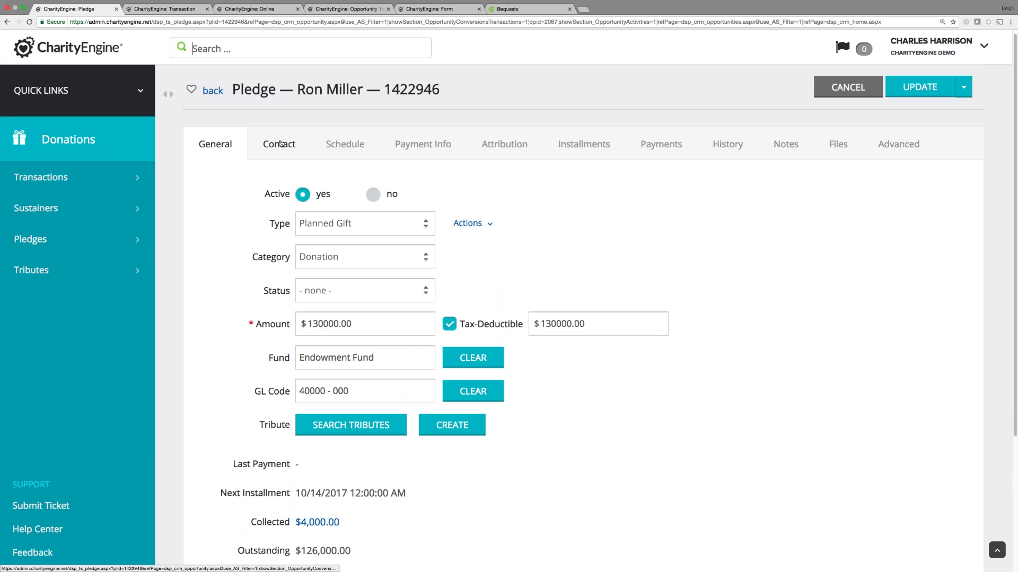
click(280, 143)
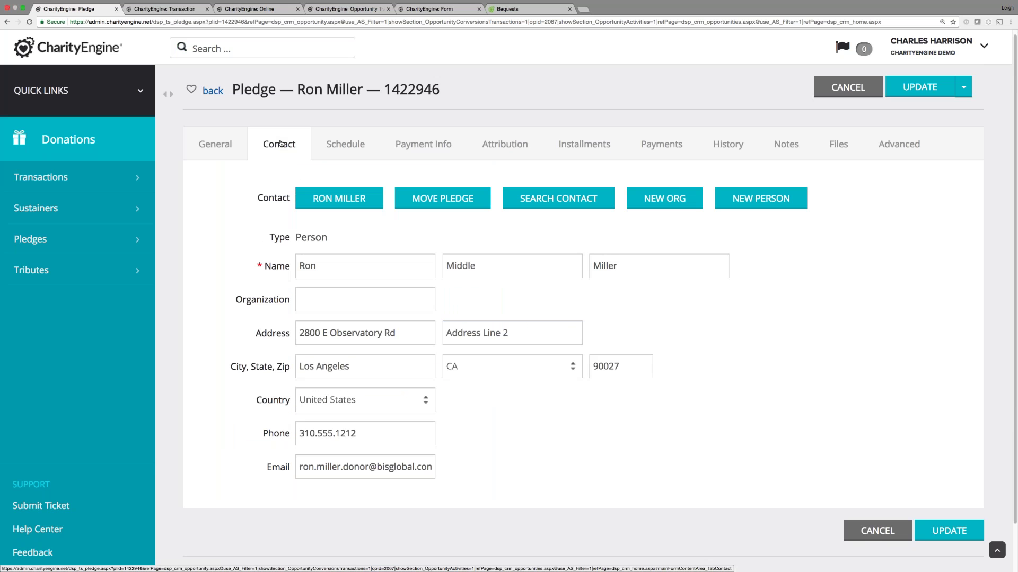
click(340, 151)
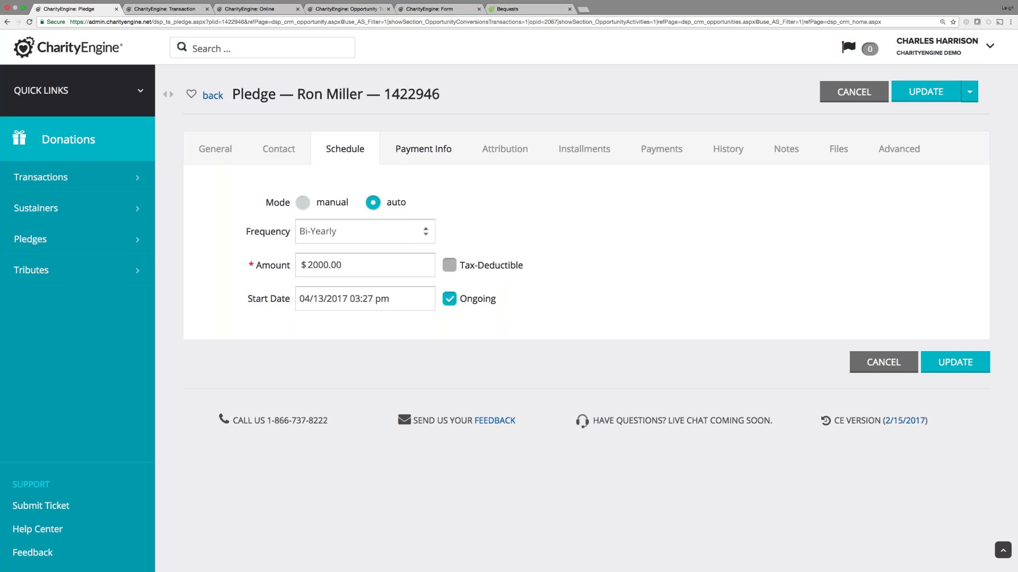
click(428, 149)
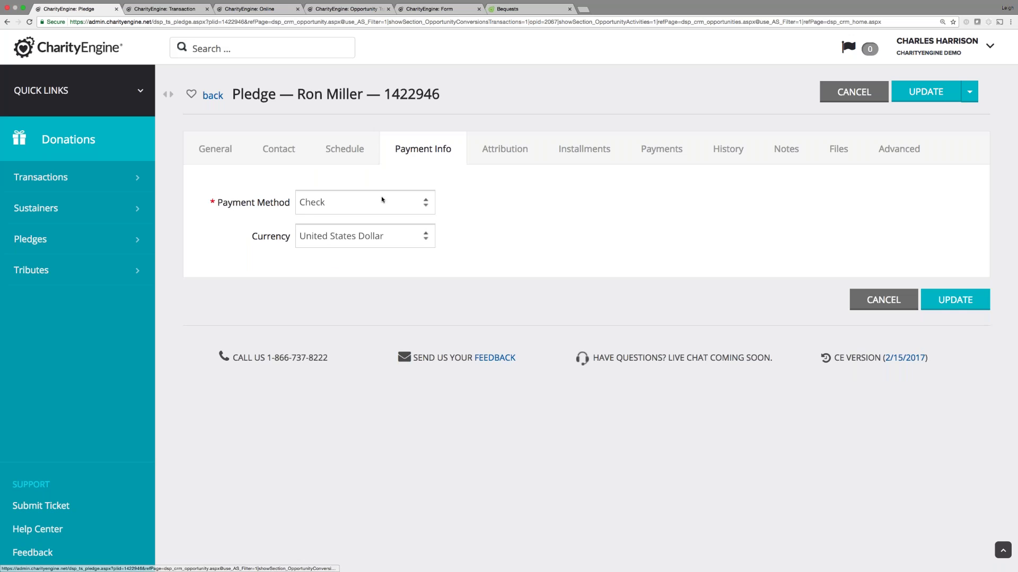
click(510, 149)
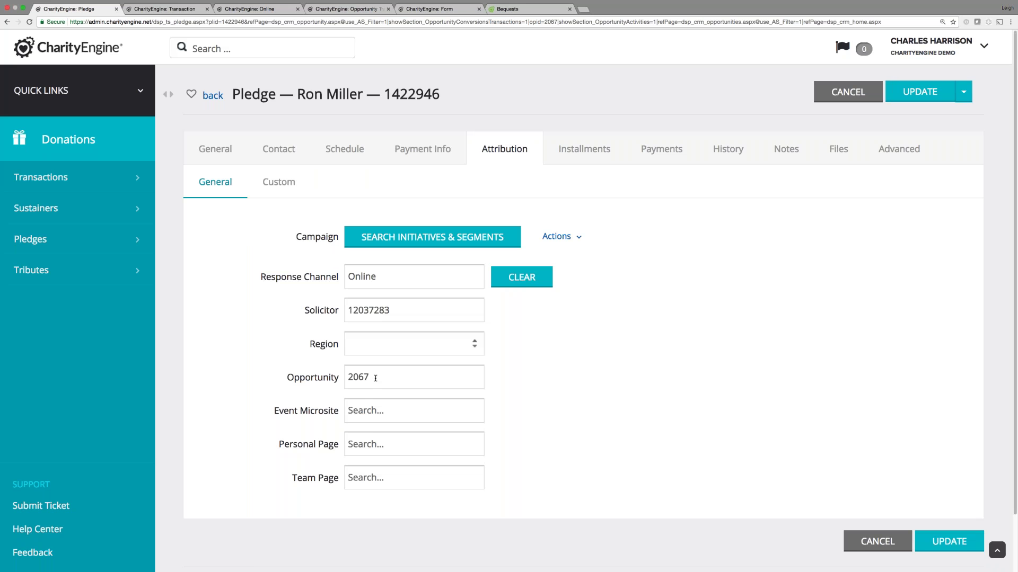
click(278, 182)
click(215, 182)
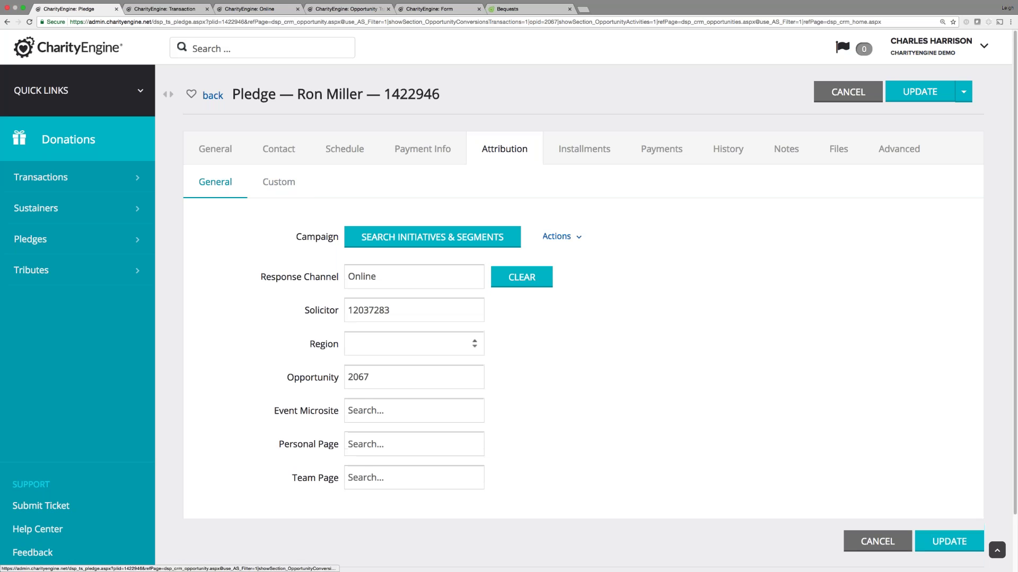
Check the pledge's installments and payments, then its general details and merchant account override setting.
click(581, 154)
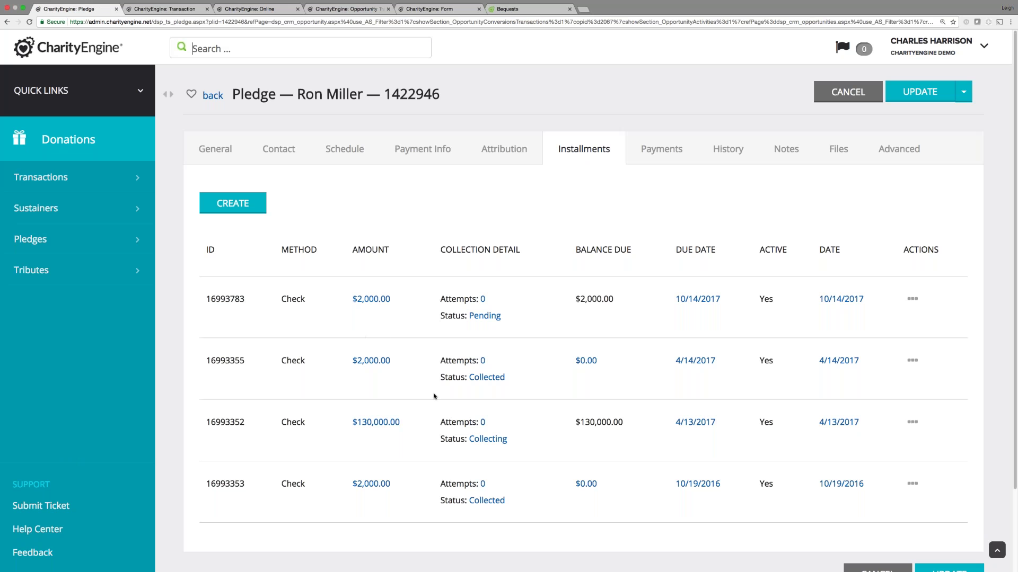
mouse_move(486, 501)
mouse_move(484, 443)
mouse_move(479, 316)
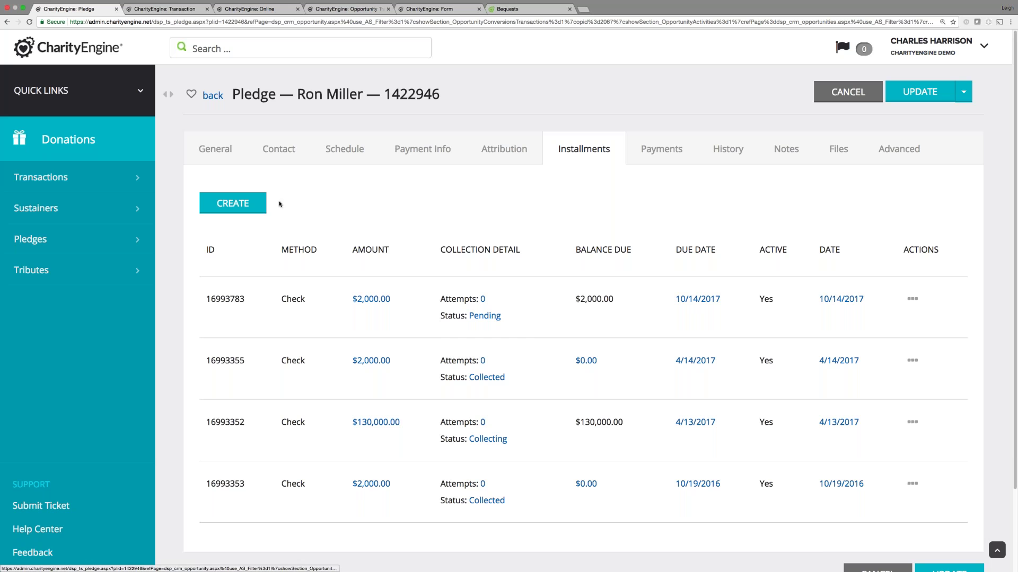
click(655, 150)
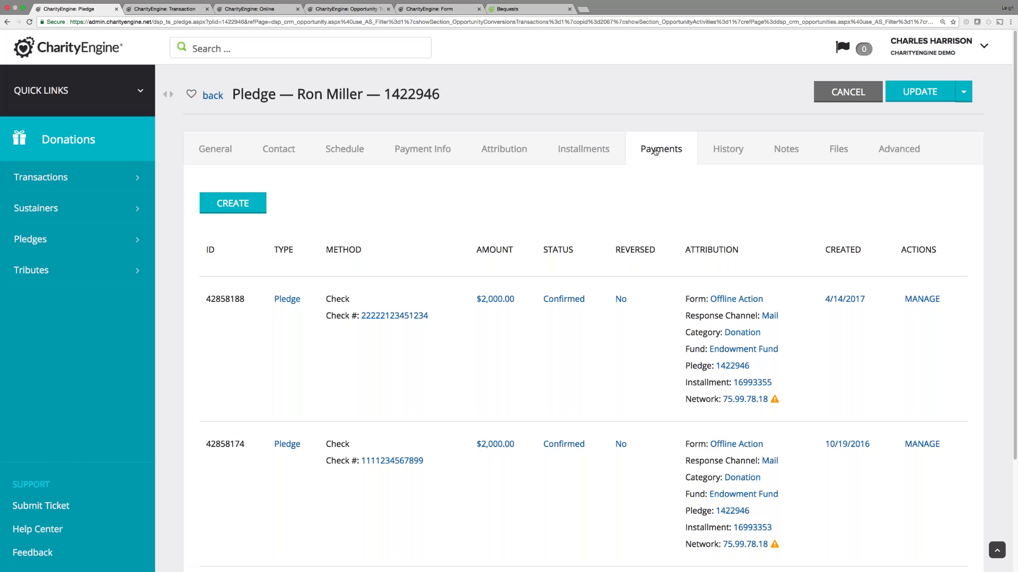
mouse_move(506, 303)
scroll(598, 347, down, 2)
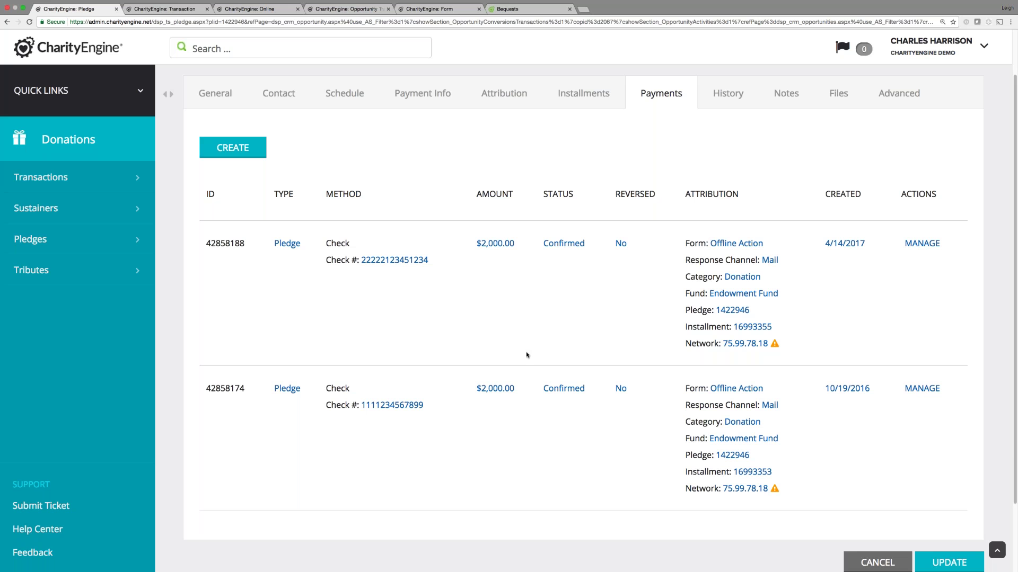
click(223, 98)
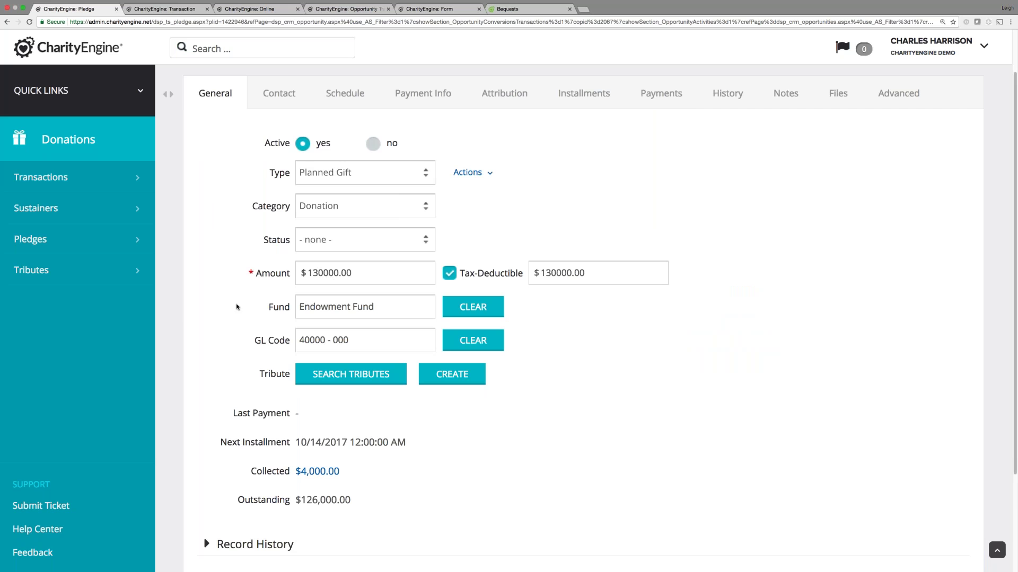
click(898, 93)
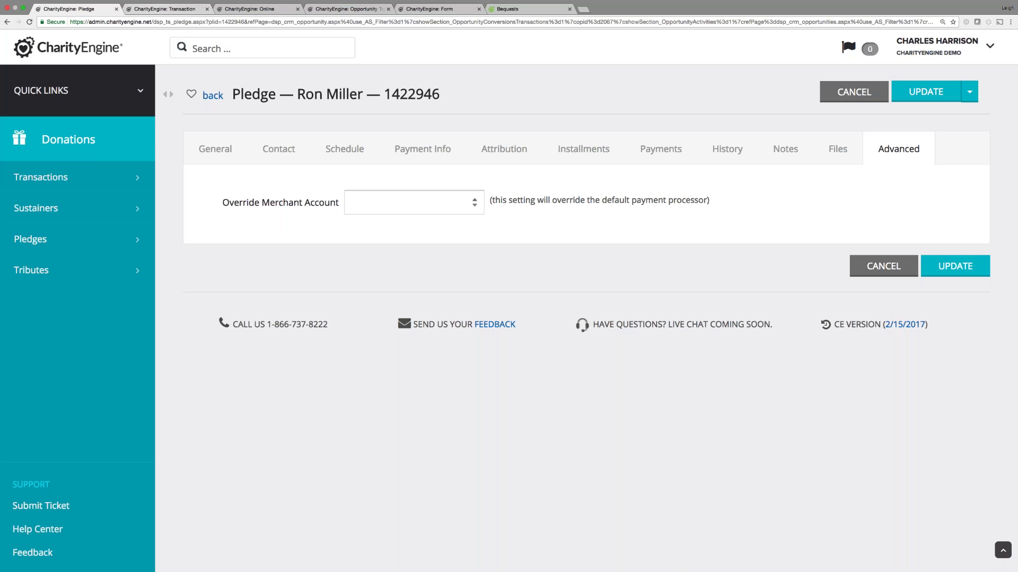
In the Transaction tab, go through Contacts to the Opportunities list, then return to the Estate Information Form.
click(199, 11)
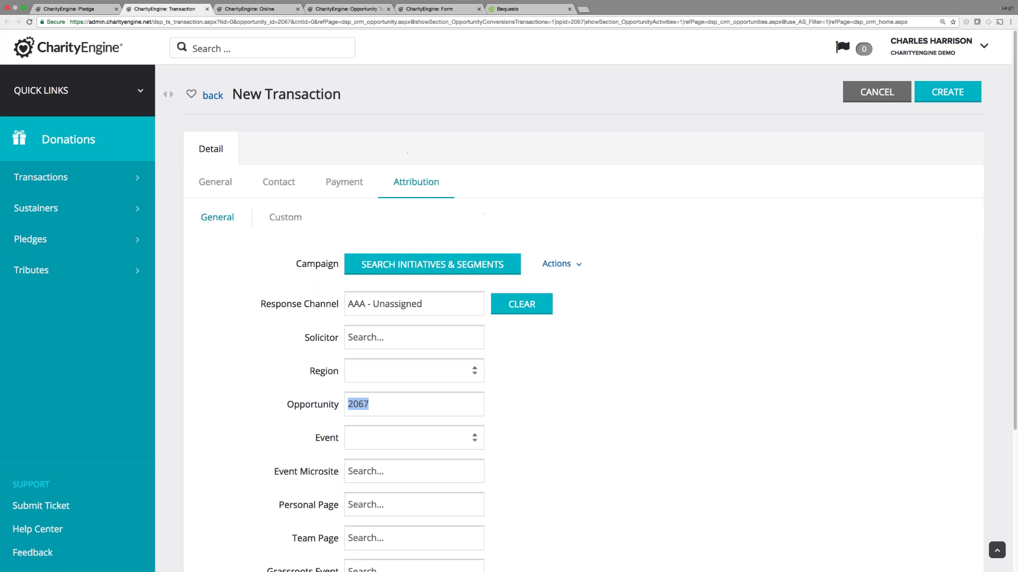
click(78, 90)
click(64, 169)
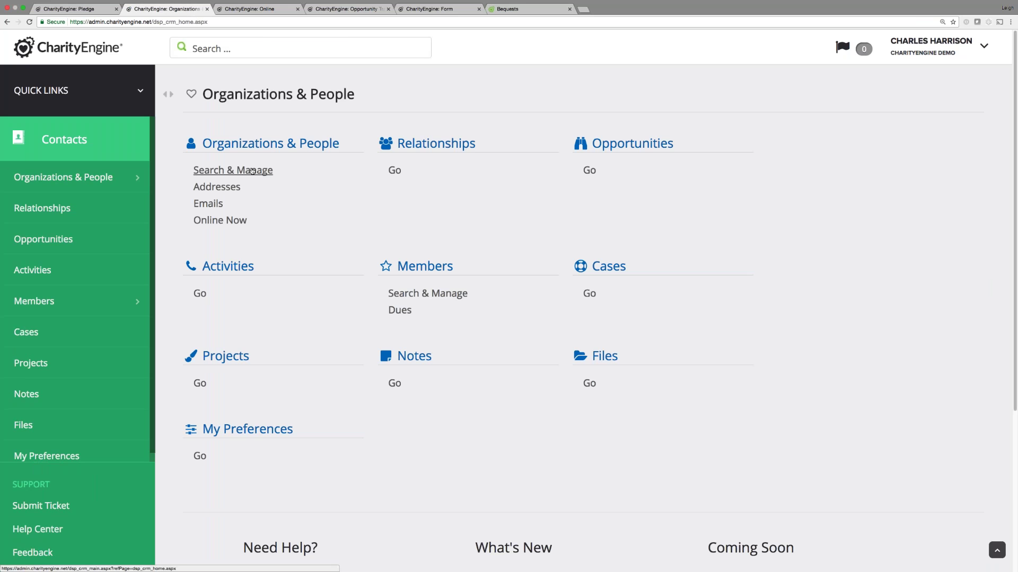
click(252, 171)
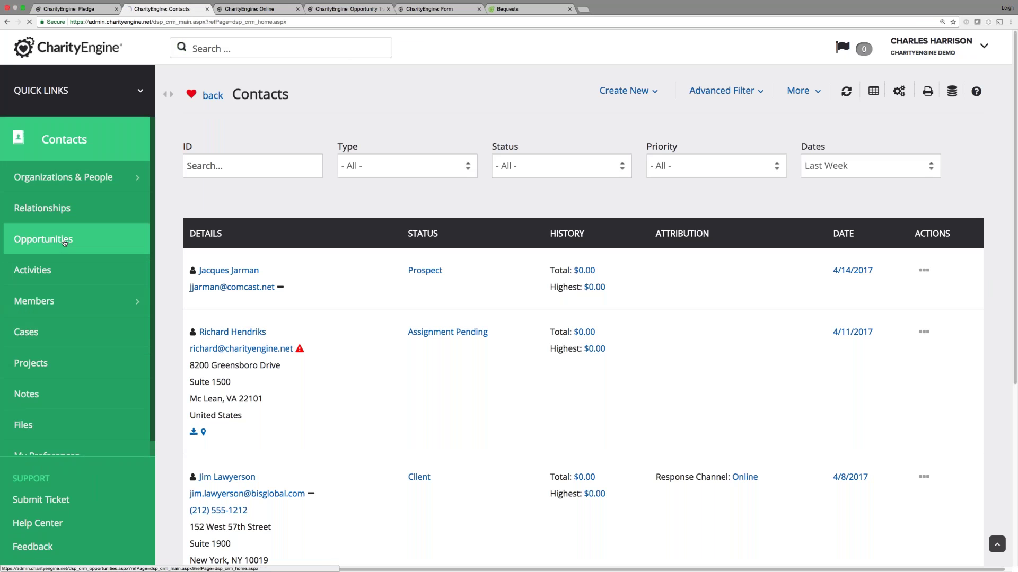
click(65, 241)
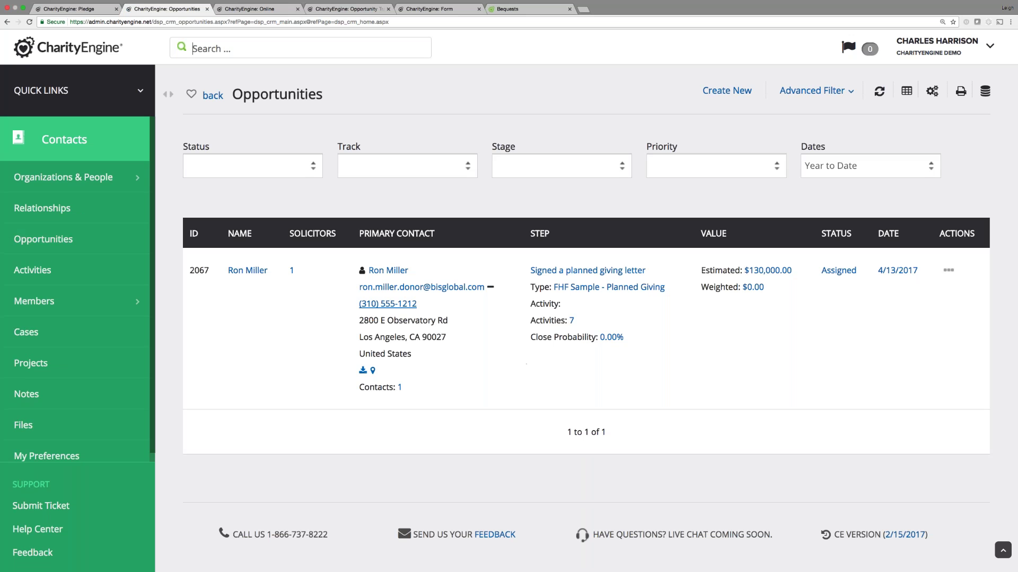
click(423, 10)
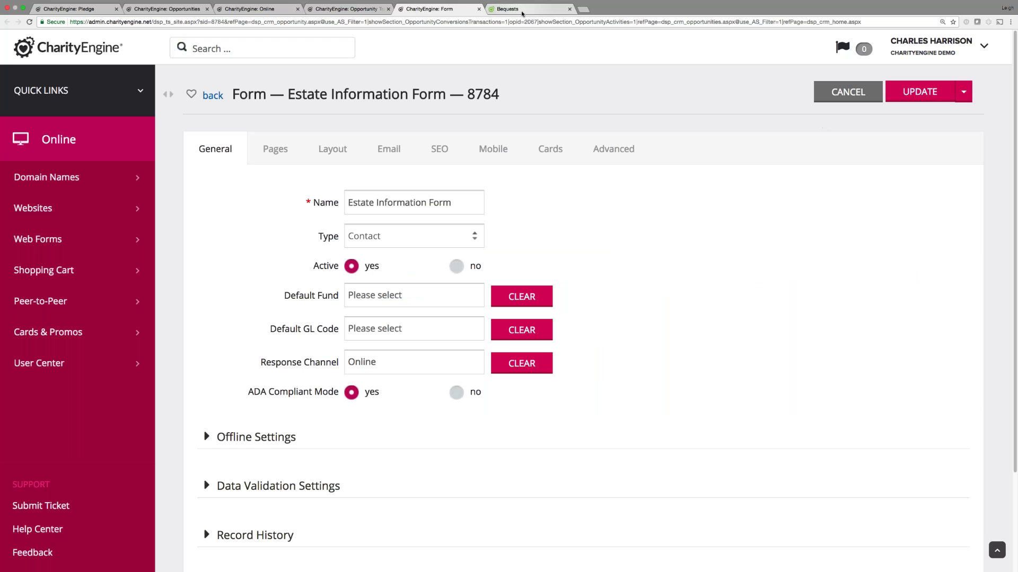
Preview the Estate Information Form's public bequest page, then return to the CharityEngine: Opportunities tab.
click(963, 91)
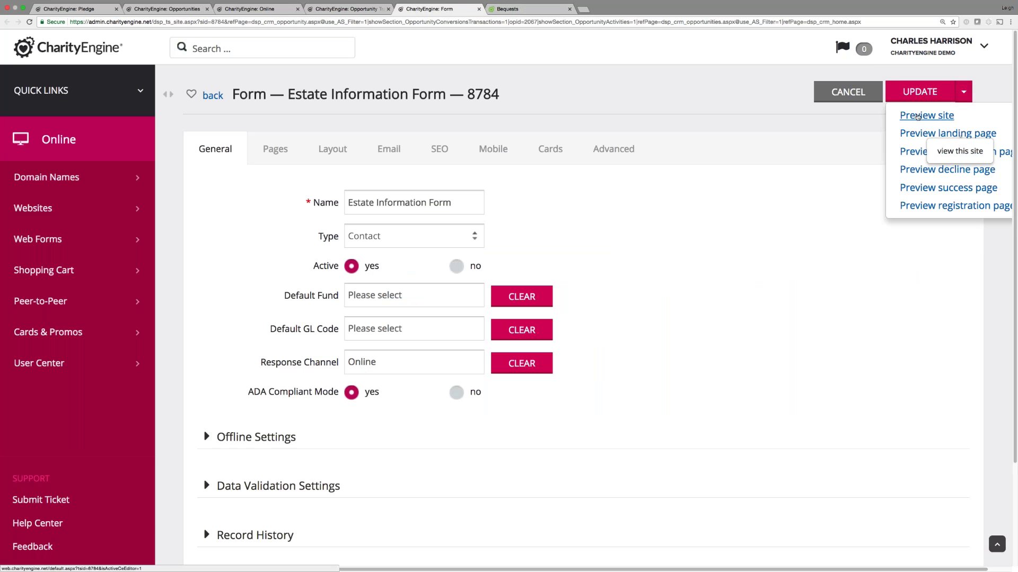
click(922, 113)
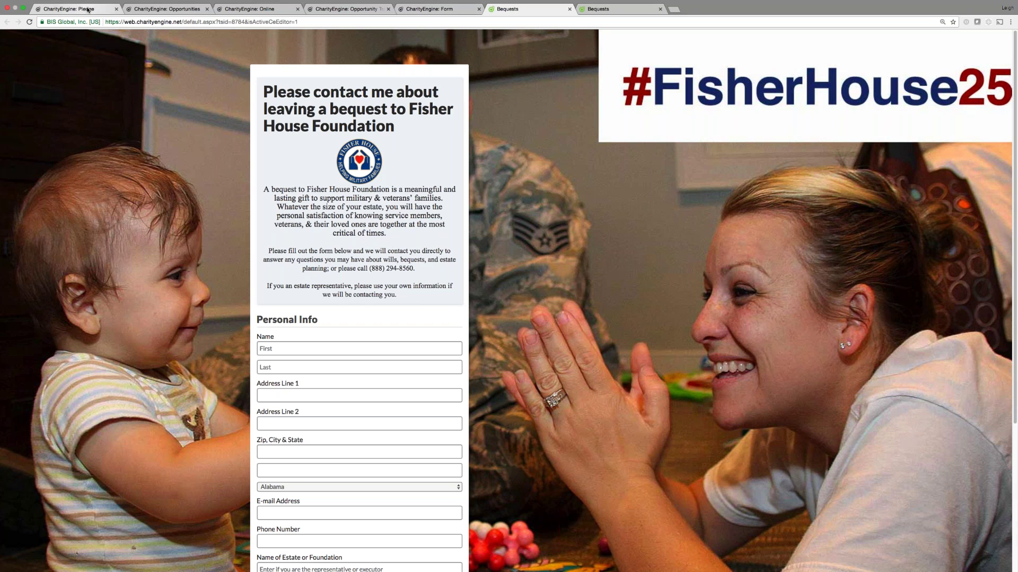
click(170, 10)
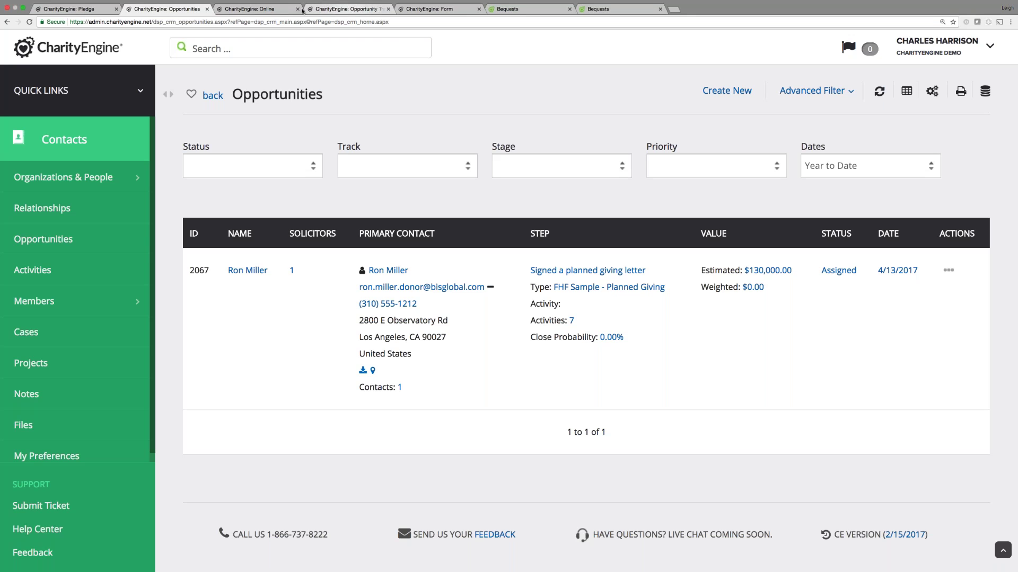
Manage opportunity 2067 and list its converted transactions under Conversions > Transactions.
click(948, 271)
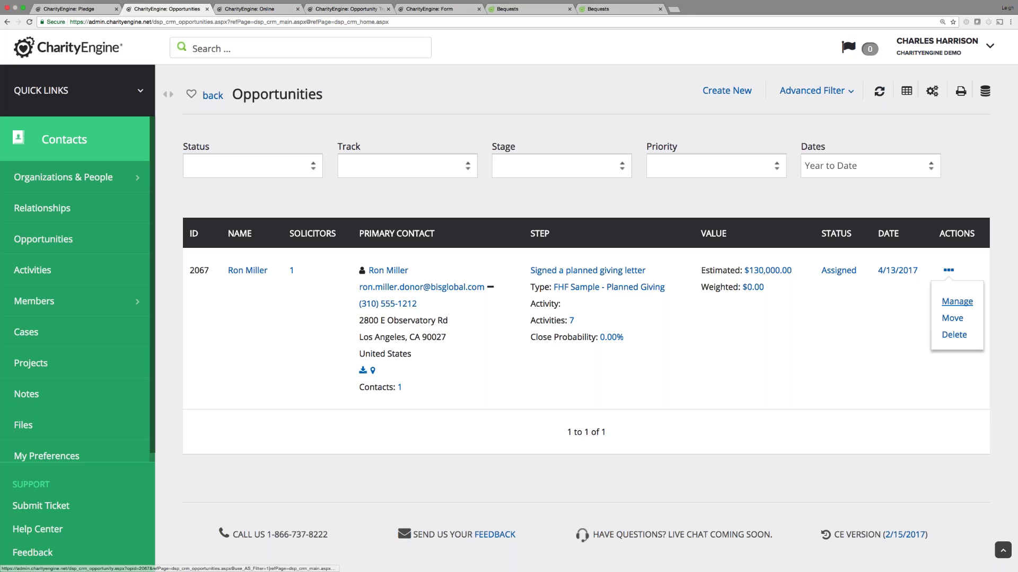
click(951, 306)
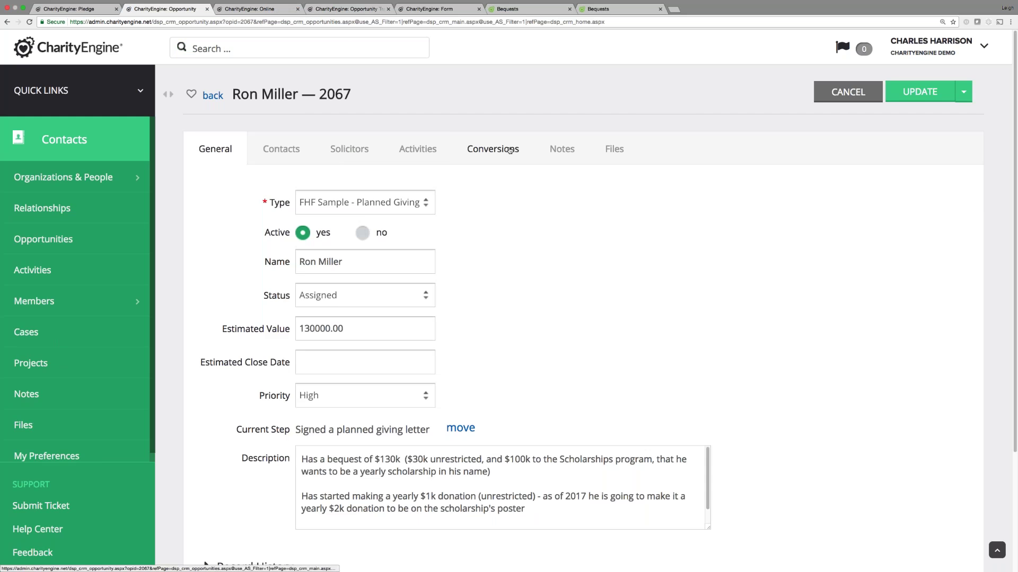
click(492, 149)
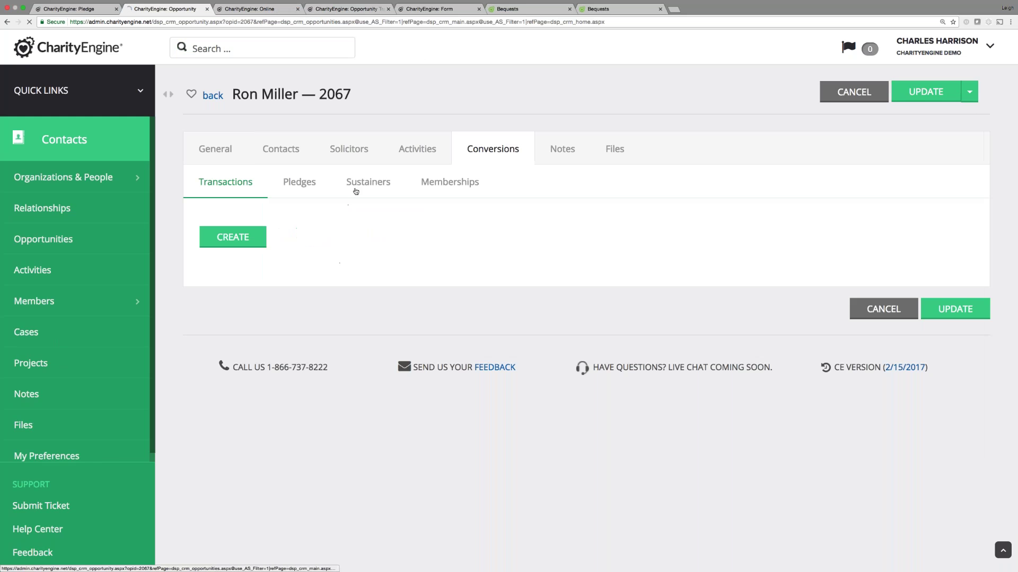
click(302, 183)
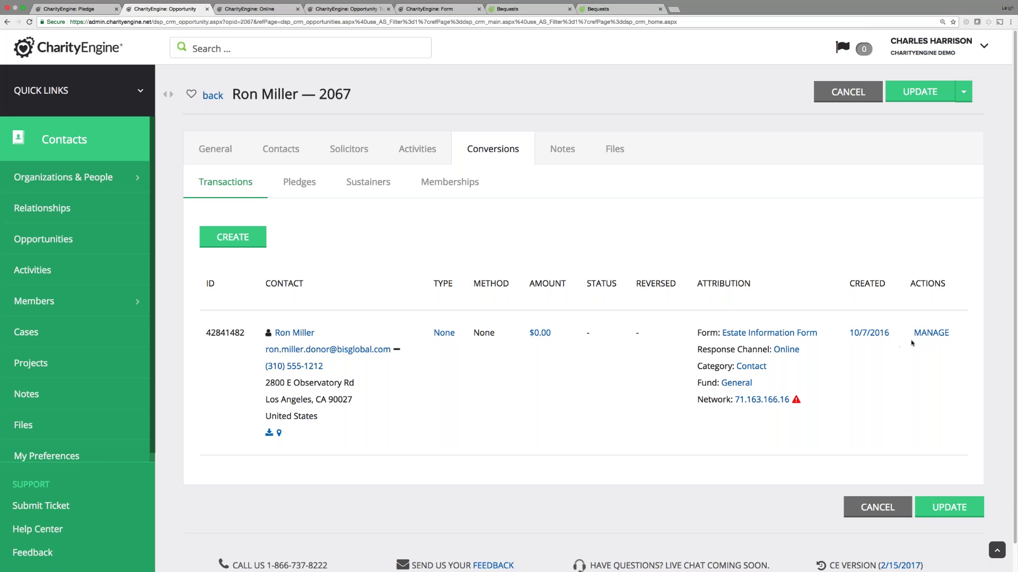
click(931, 333)
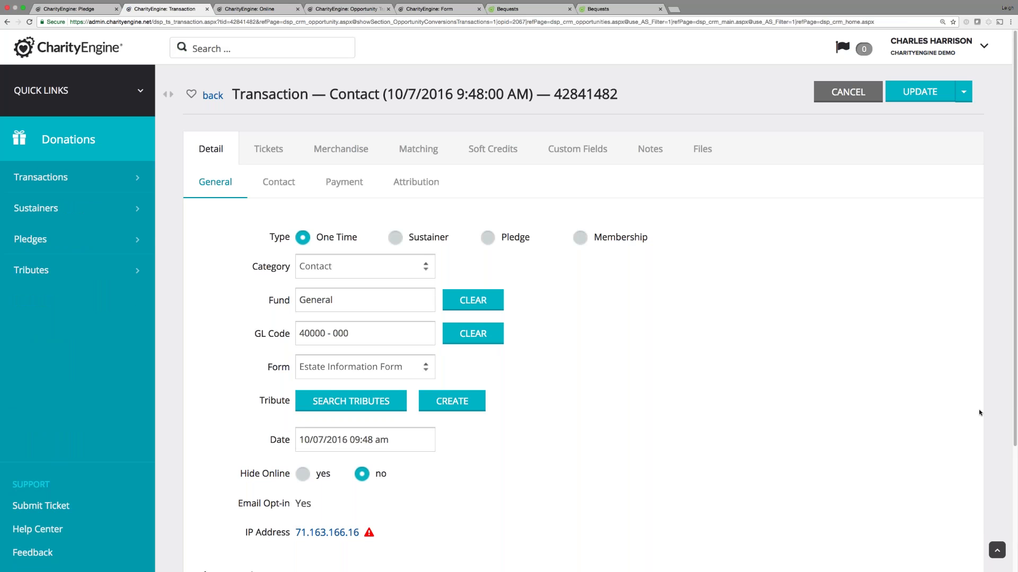
scroll(625, 385, down, 5)
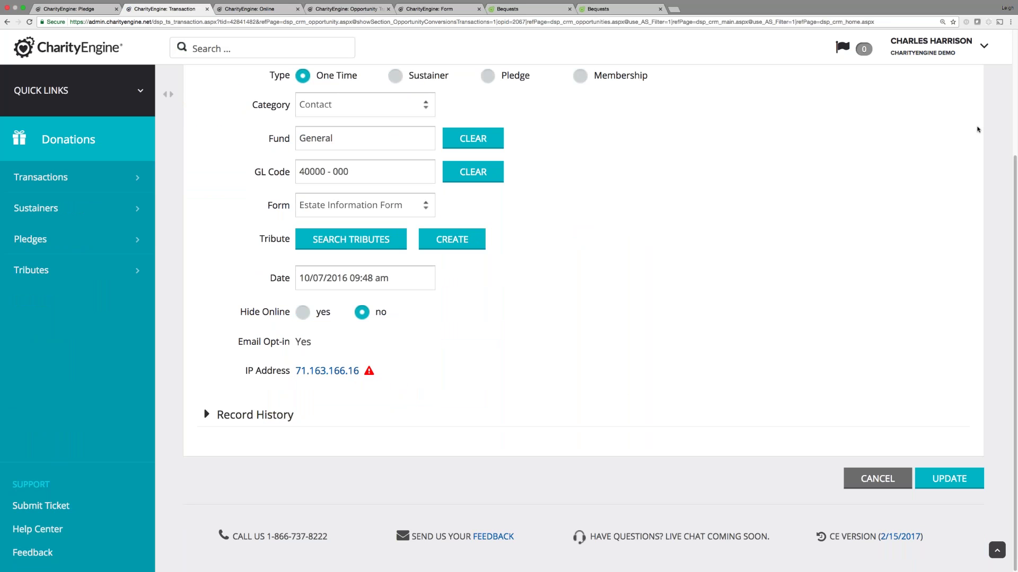
click(1014, 97)
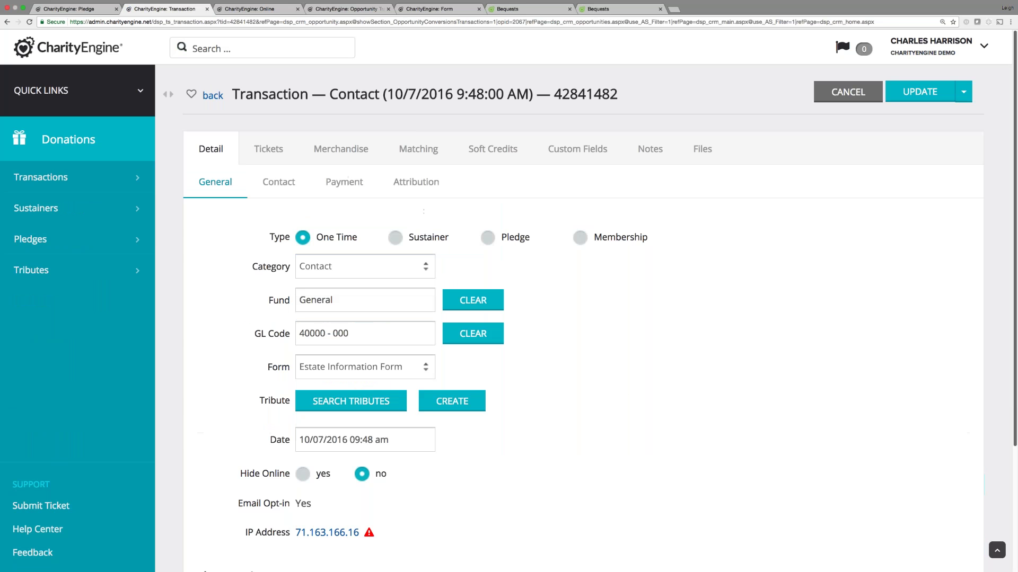
click(291, 192)
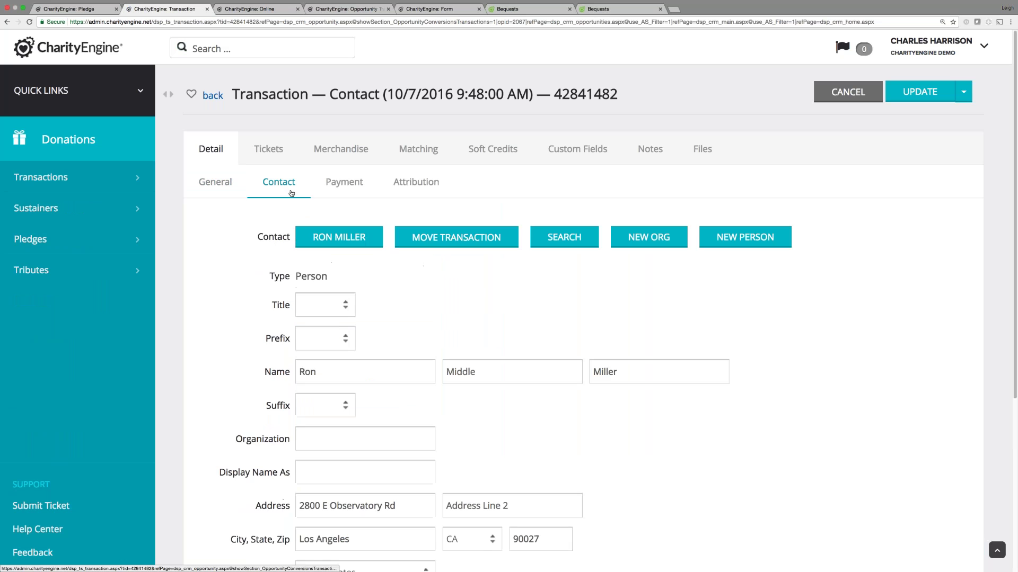
click(356, 238)
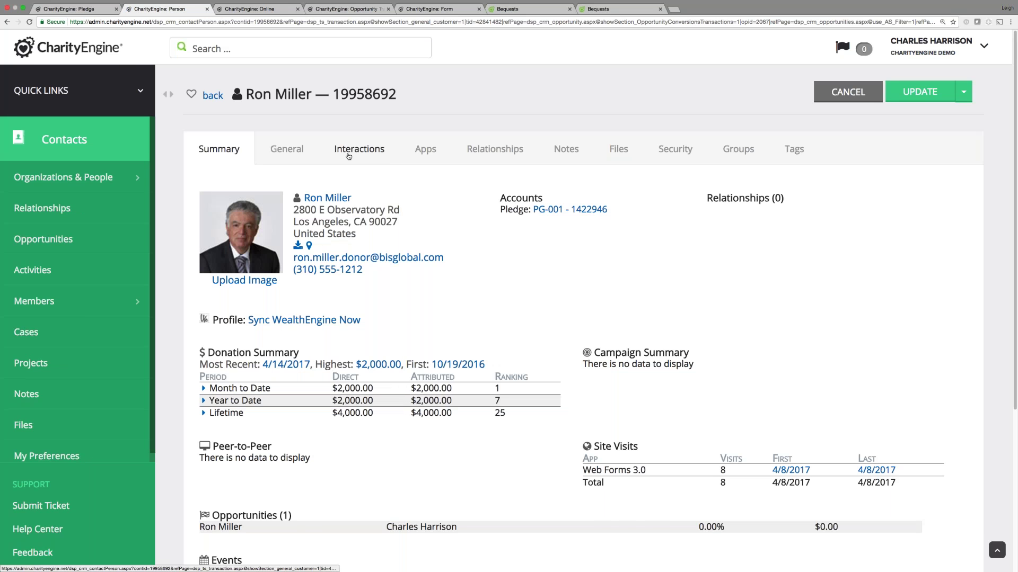
From the donor's Interactions, open linked opportunity 2067 to its general details.
click(354, 155)
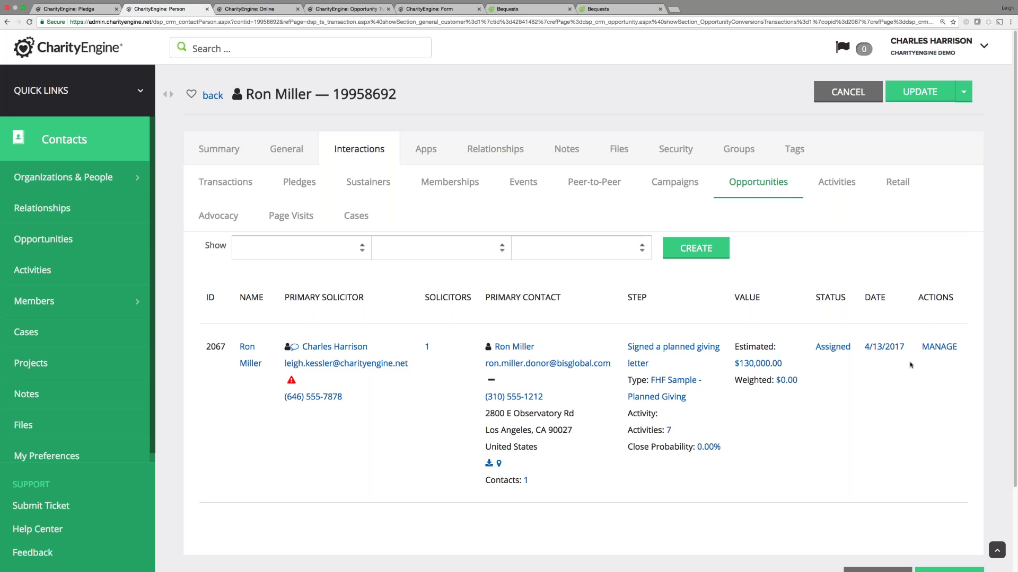
click(928, 353)
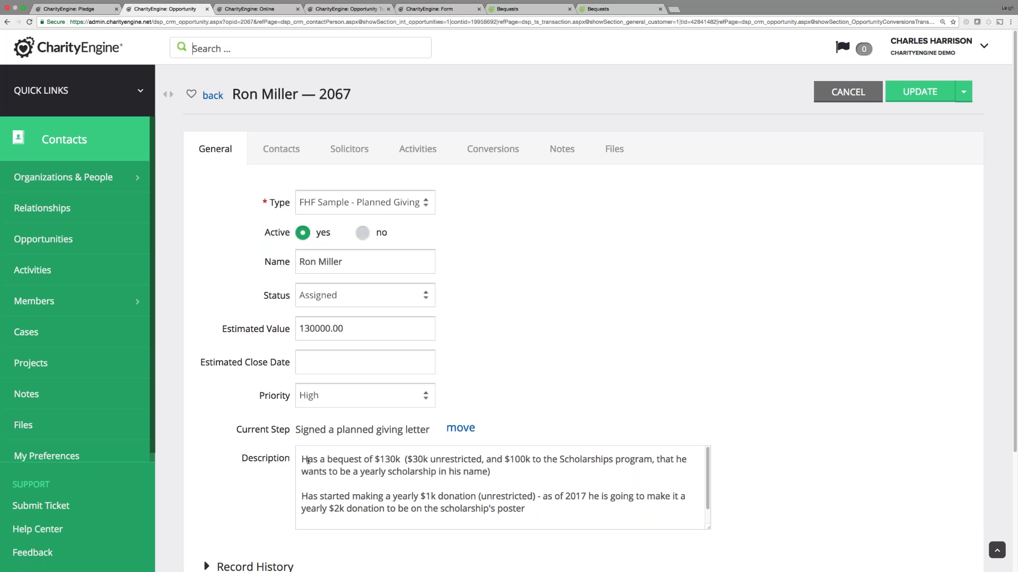
drag(300, 459, 540, 538)
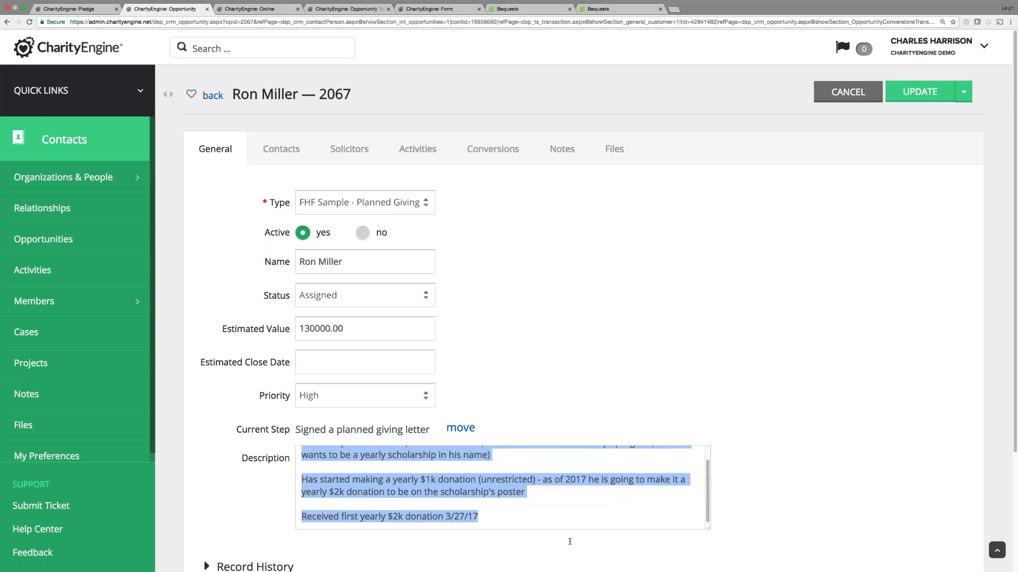
scroll(539, 538, down, 3)
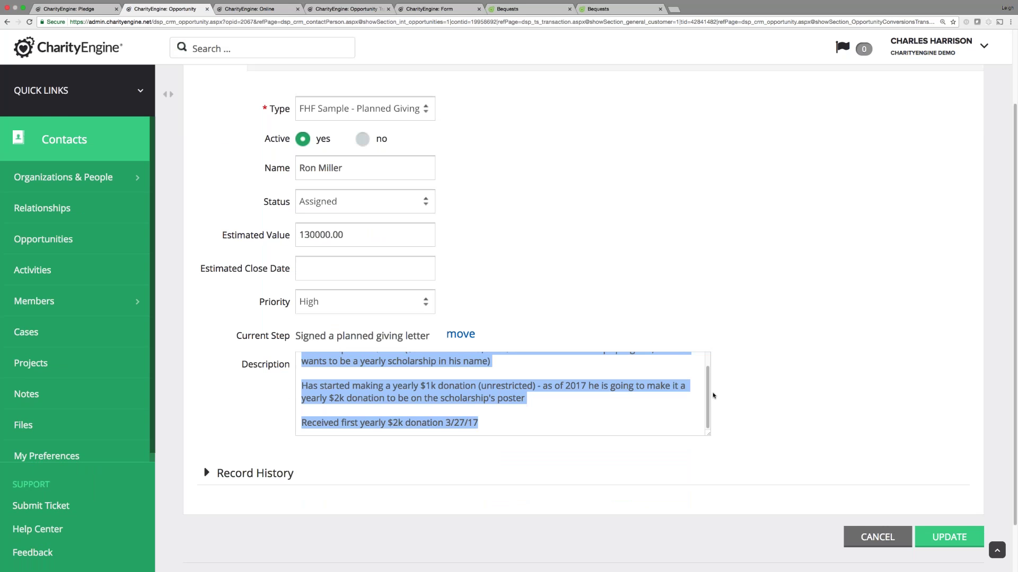
mouse_move(708, 389)
mouse_down()
mouse_move(708, 371)
mouse_move(711, 383)
mouse_up()
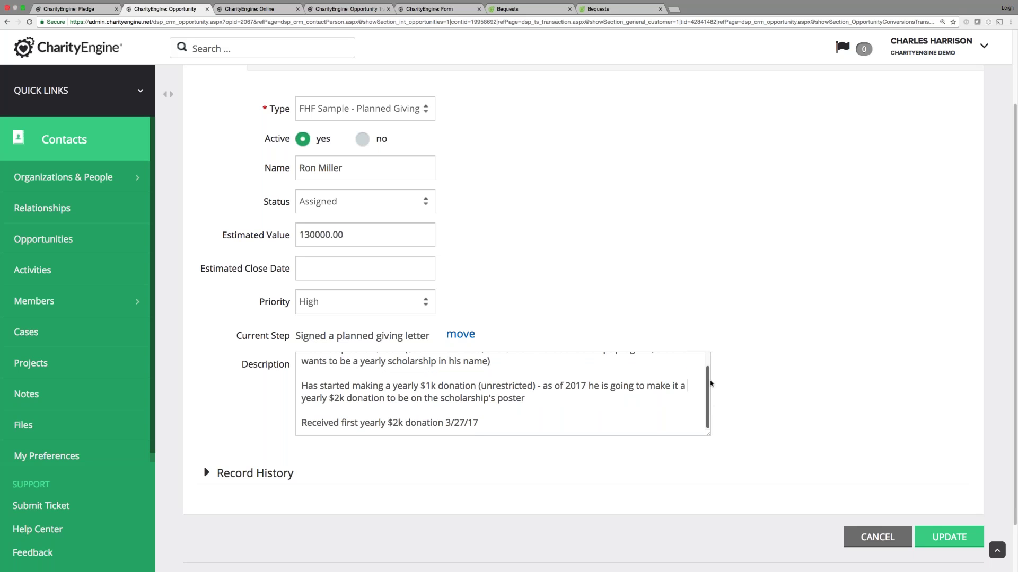
scroll(572, 391, up, 1)
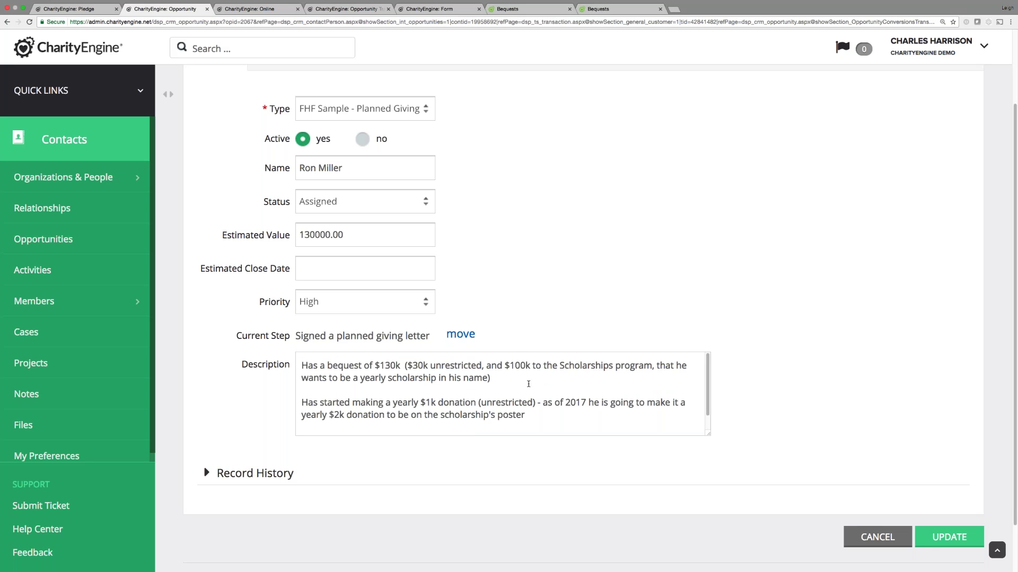
scroll(528, 383, up, 1)
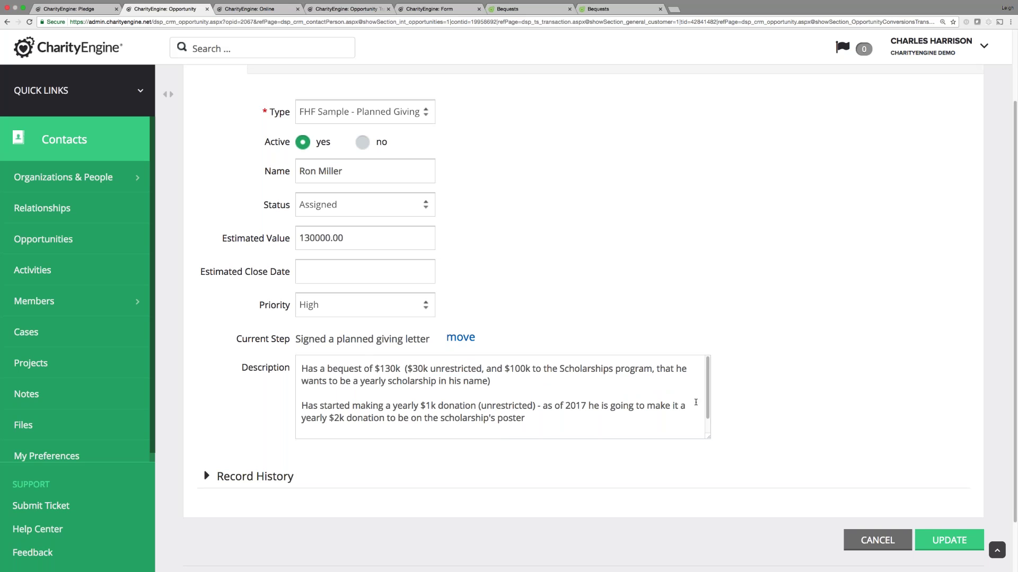
drag(709, 404, 710, 365)
scroll(387, 340, down, 5)
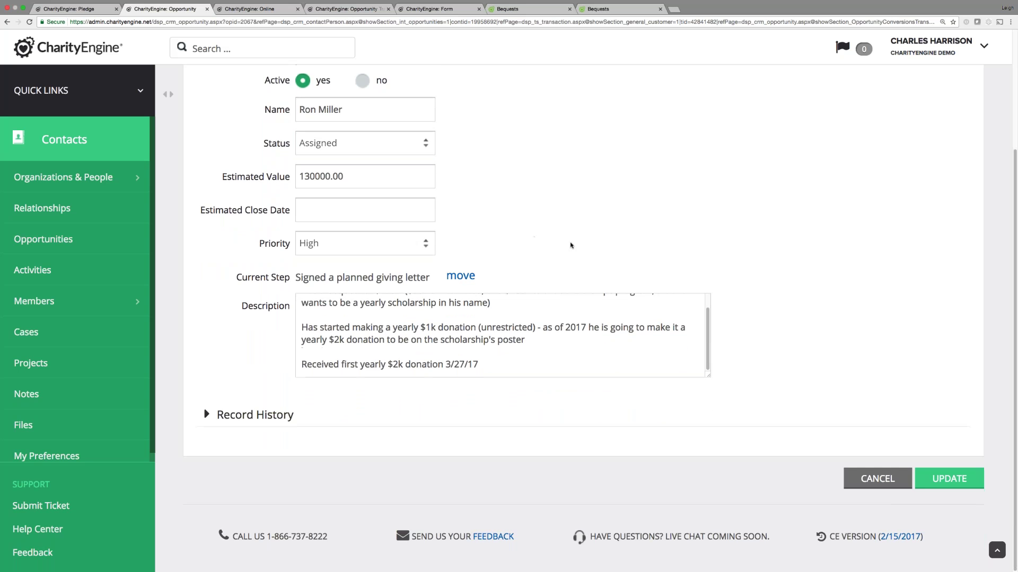
scroll(798, 138, up, 5)
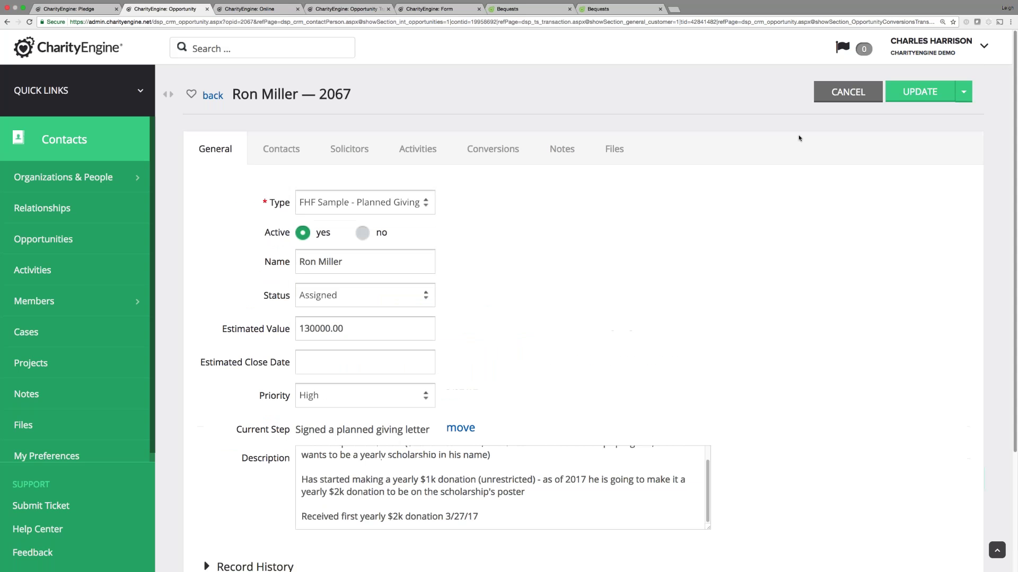
Look through opportunity 2067's Files, Notes and Activities tabs, returning to General.
click(612, 151)
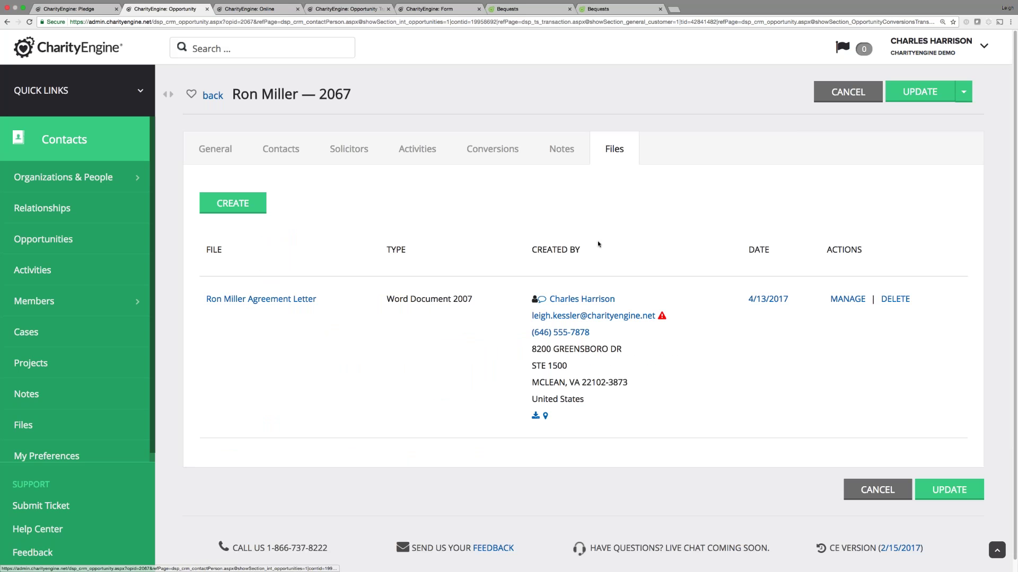
click(565, 153)
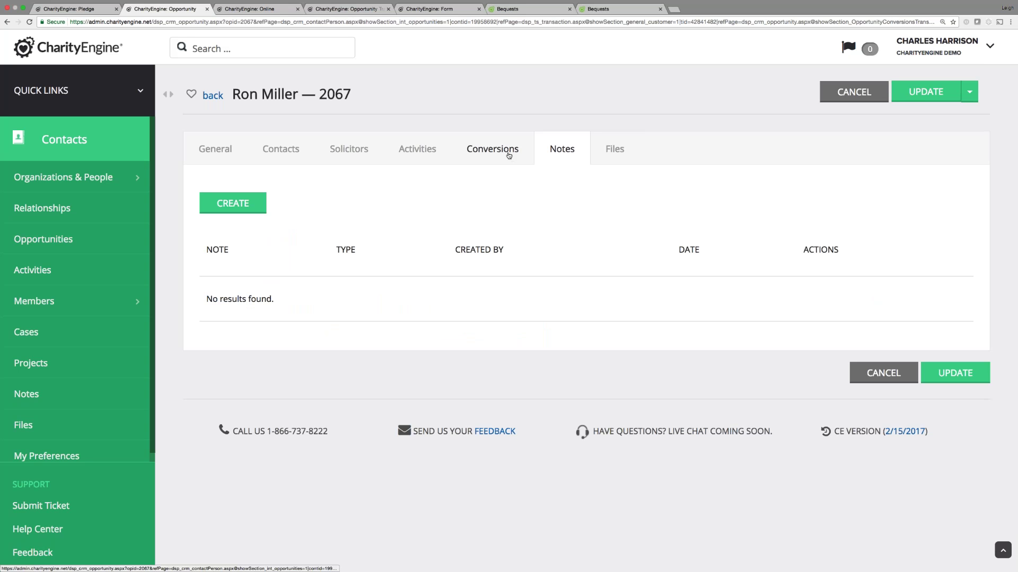
click(215, 155)
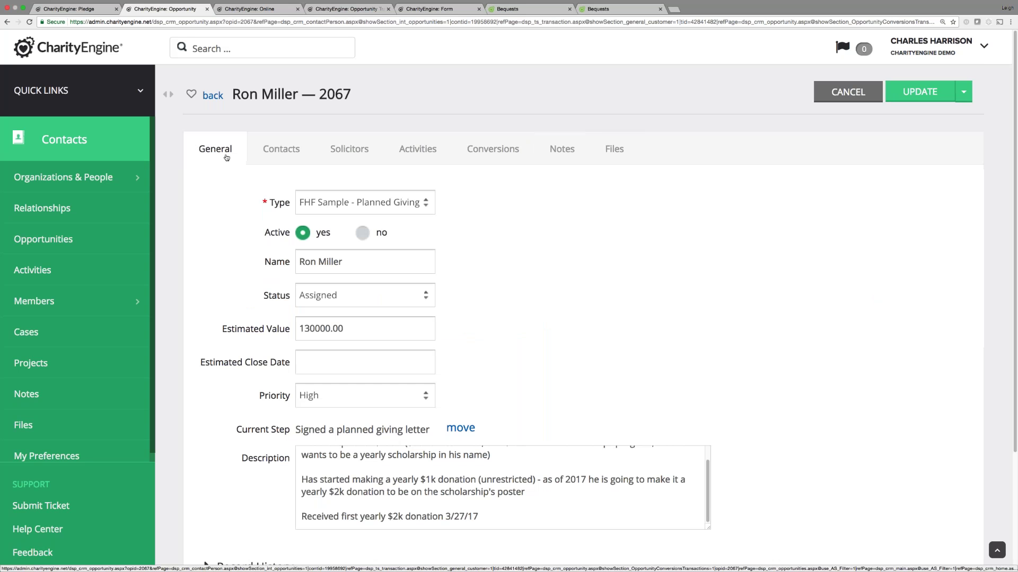
click(417, 150)
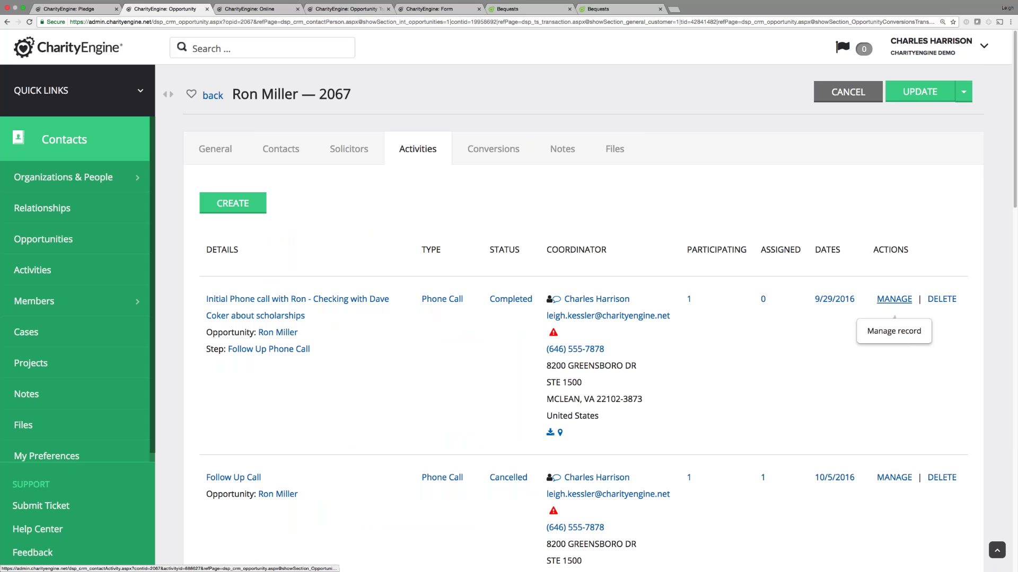
click(221, 157)
Scroll through the general details, then go back to the full Opportunities list.
scroll(333, 456, down, 3)
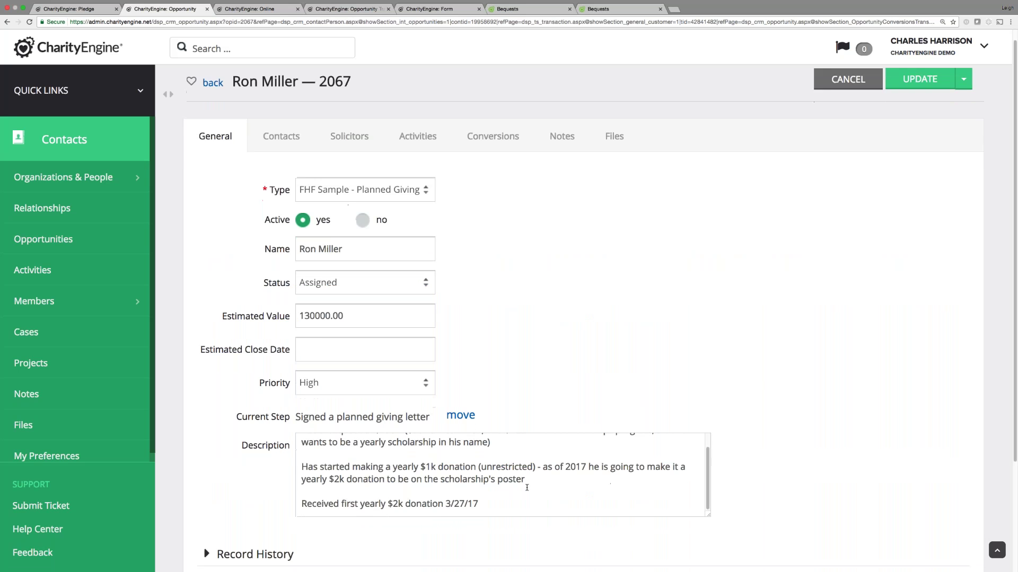
drag(707, 373, 707, 361)
scroll(526, 138, down, 2)
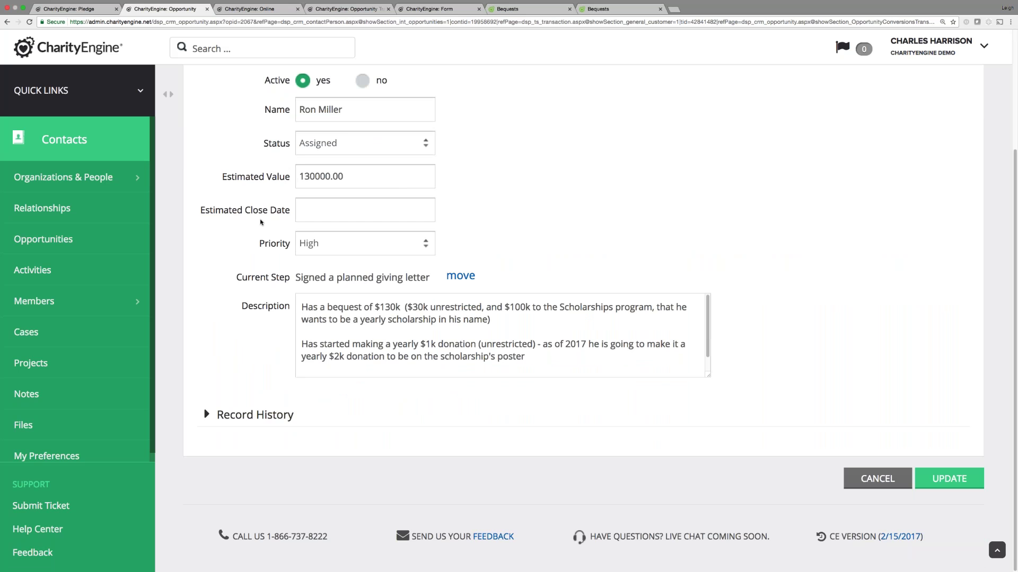
scroll(260, 222, up, 3)
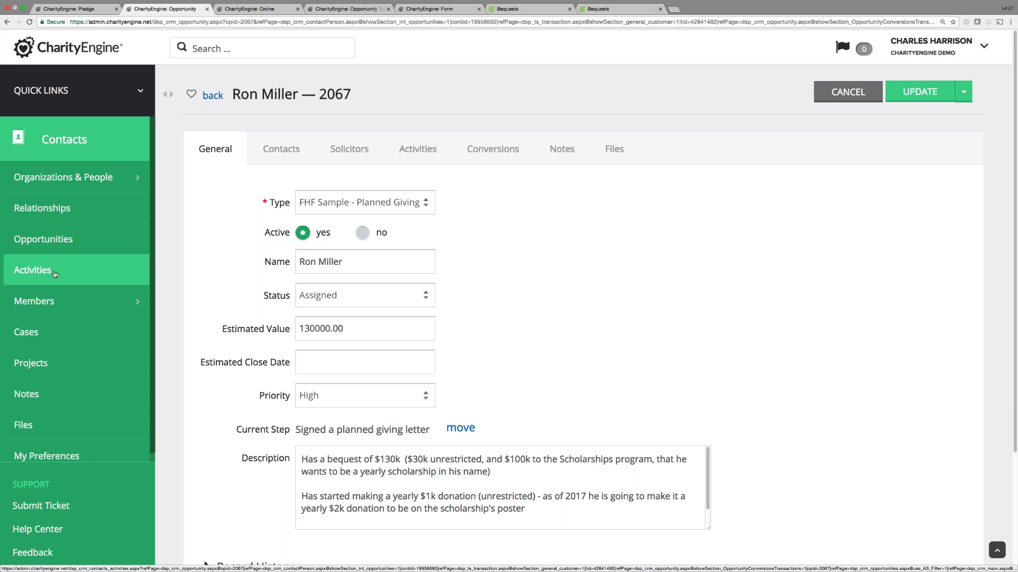
click(69, 243)
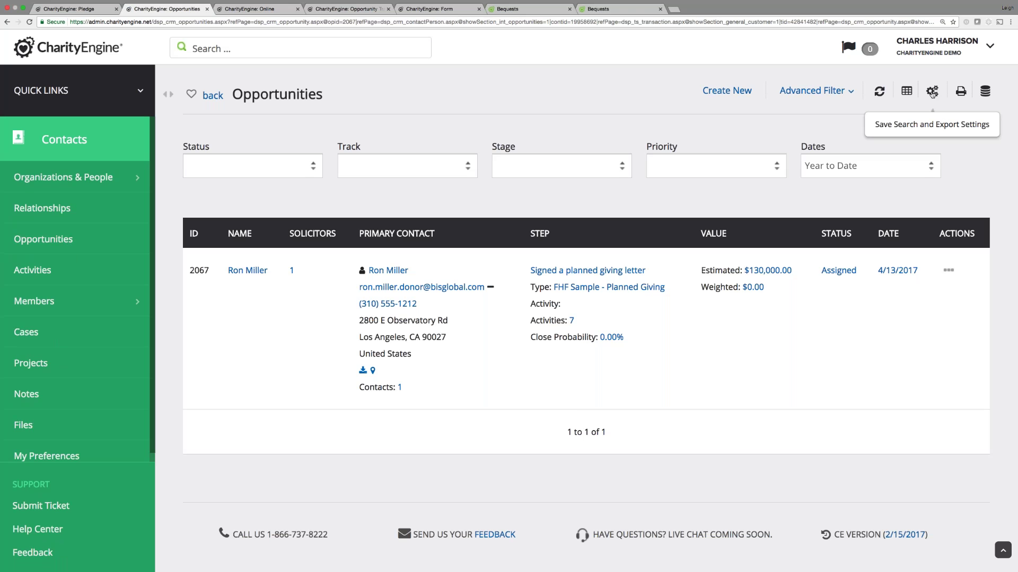
Load the saved 'Opportunities Report - FHF Planned Gifts' custom report from the gear settings.
click(933, 94)
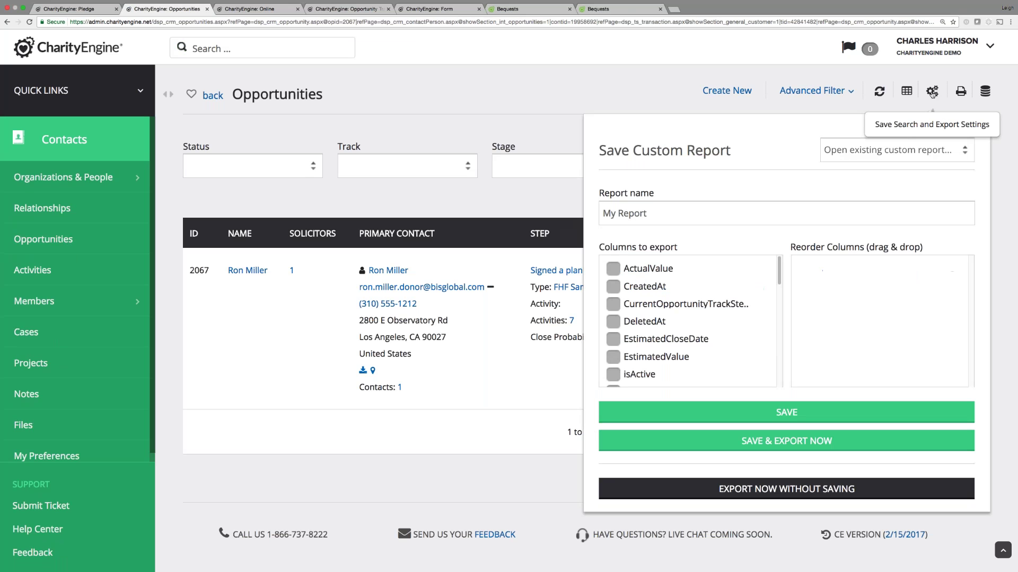
click(895, 150)
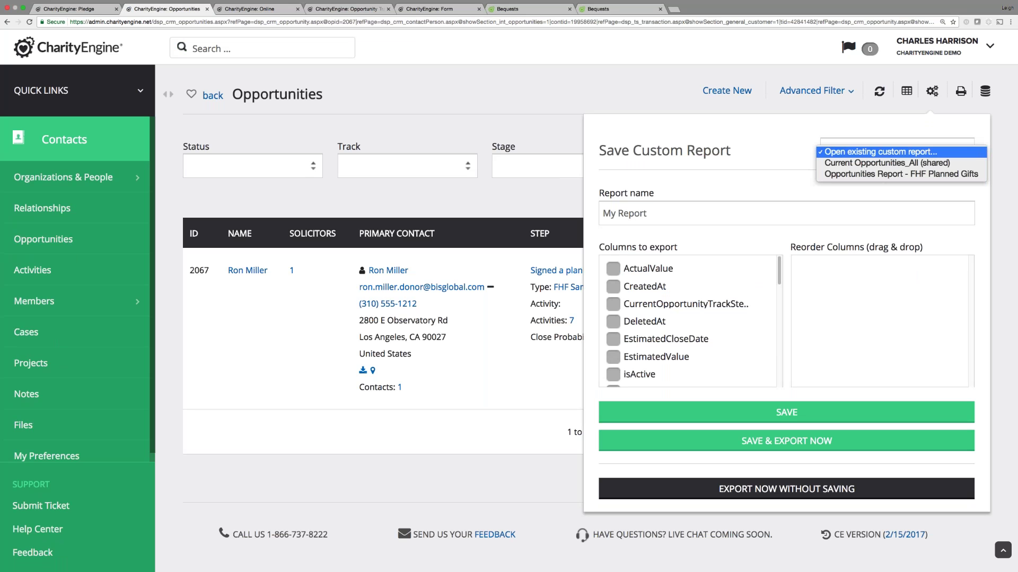
click(867, 174)
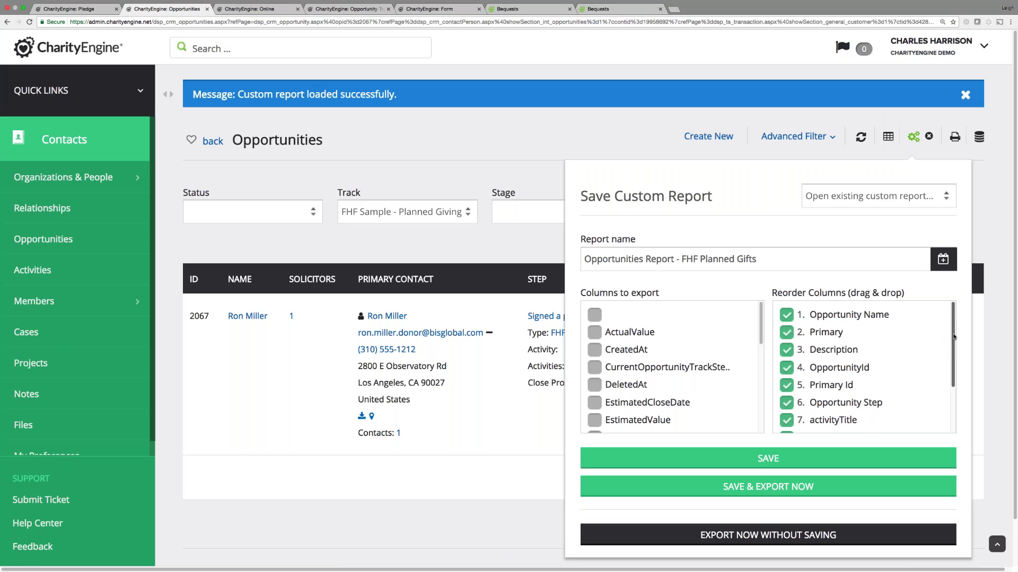
scroll(953, 337, down, 3)
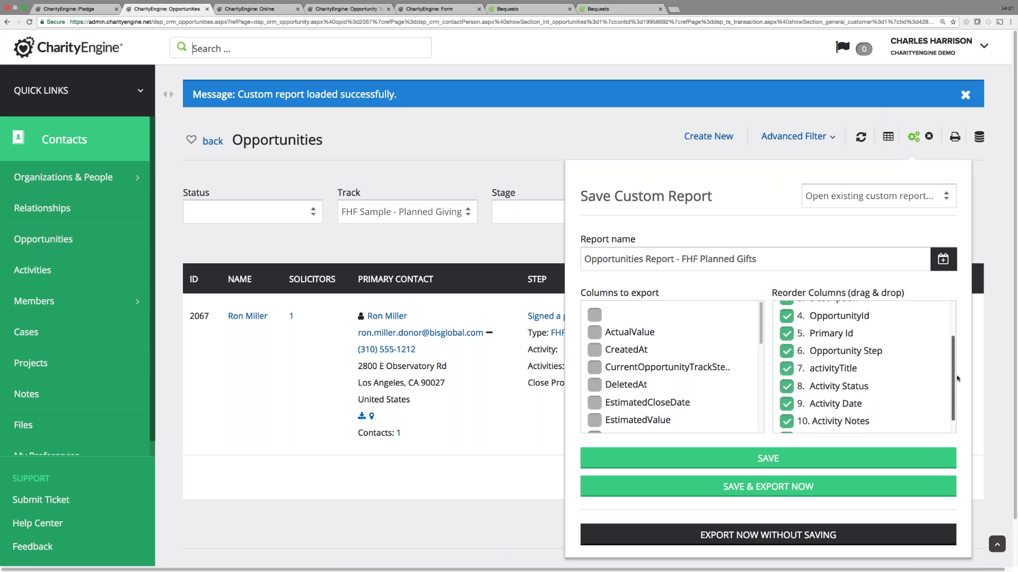
Schedule the report's export to run daily from 04/20/2017 and save the schedule.
click(943, 262)
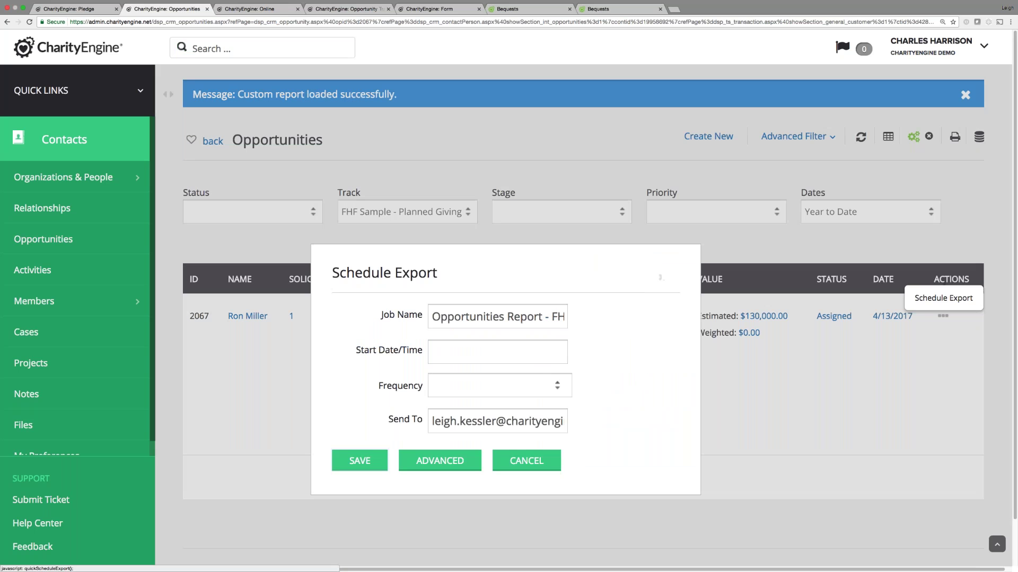
click(449, 350)
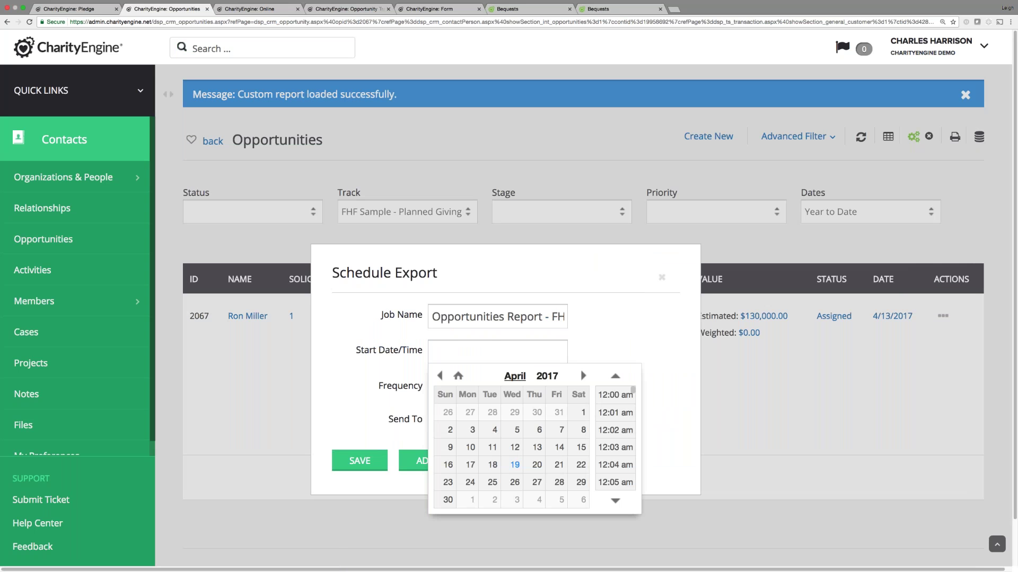
click(536, 465)
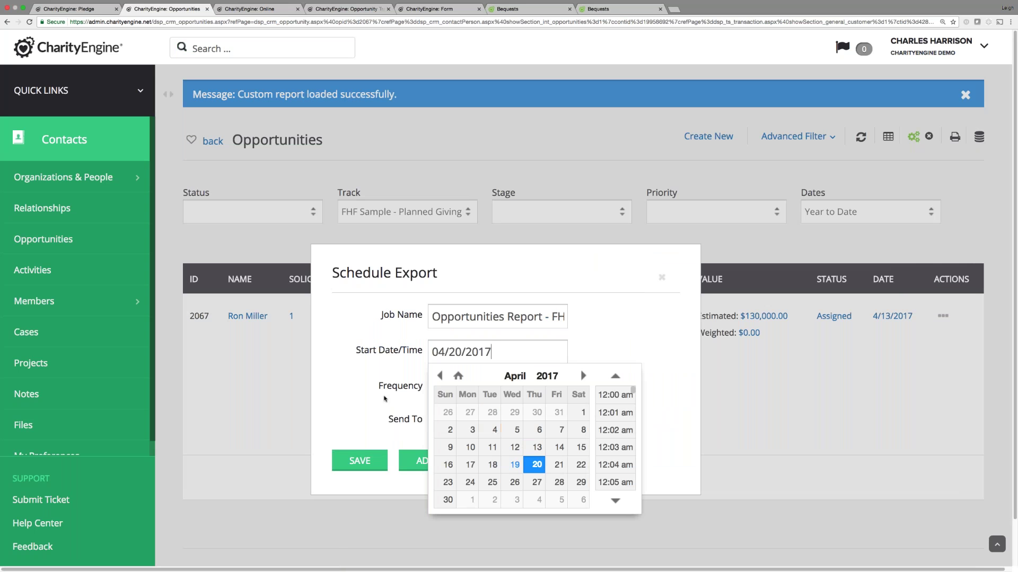
click(385, 398)
click(490, 391)
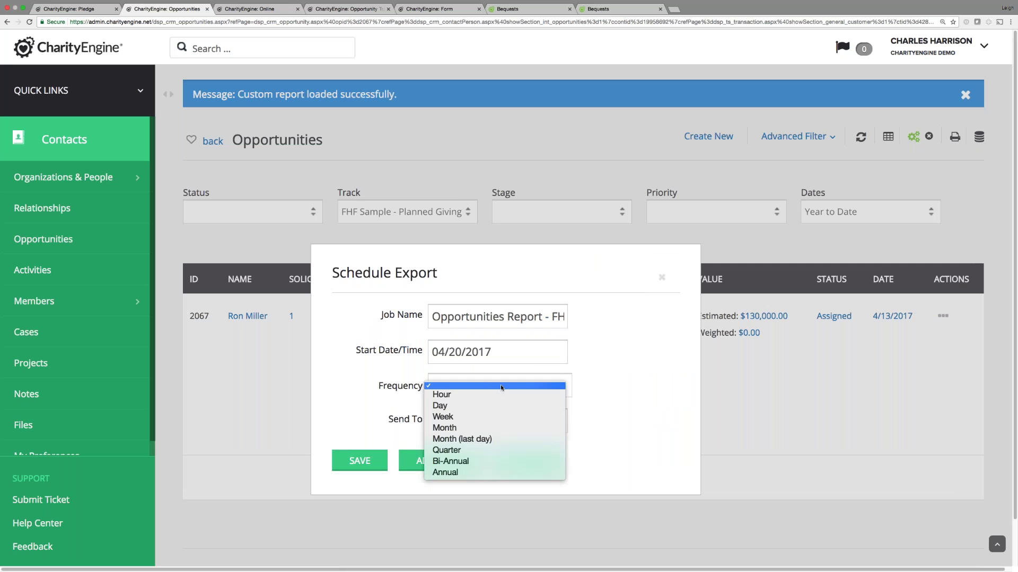
click(475, 406)
drag(573, 427, 603, 428)
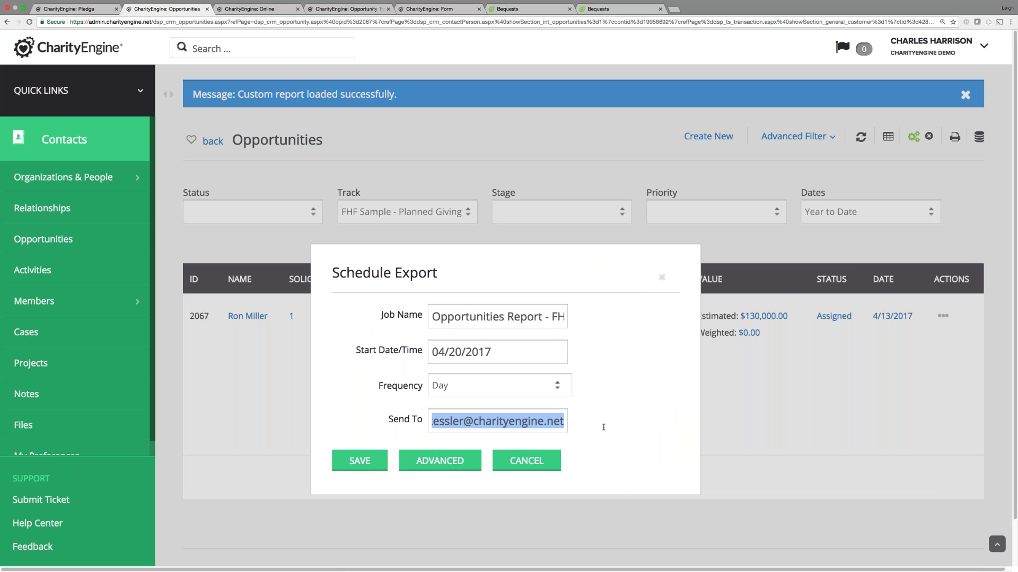
click(662, 278)
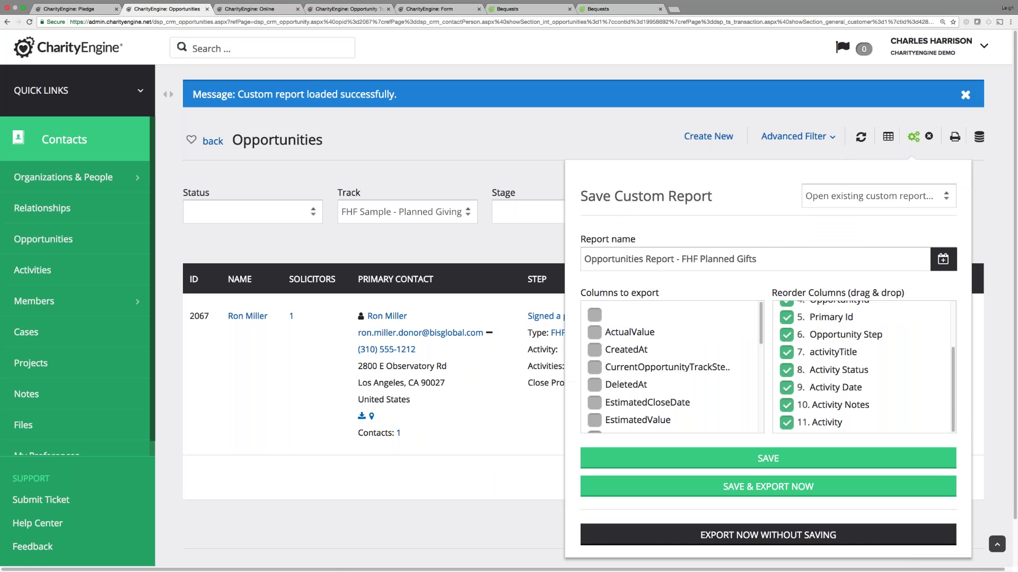
Export the report now without saving, download the .xlsx file, and exit Chrome full screen.
click(763, 537)
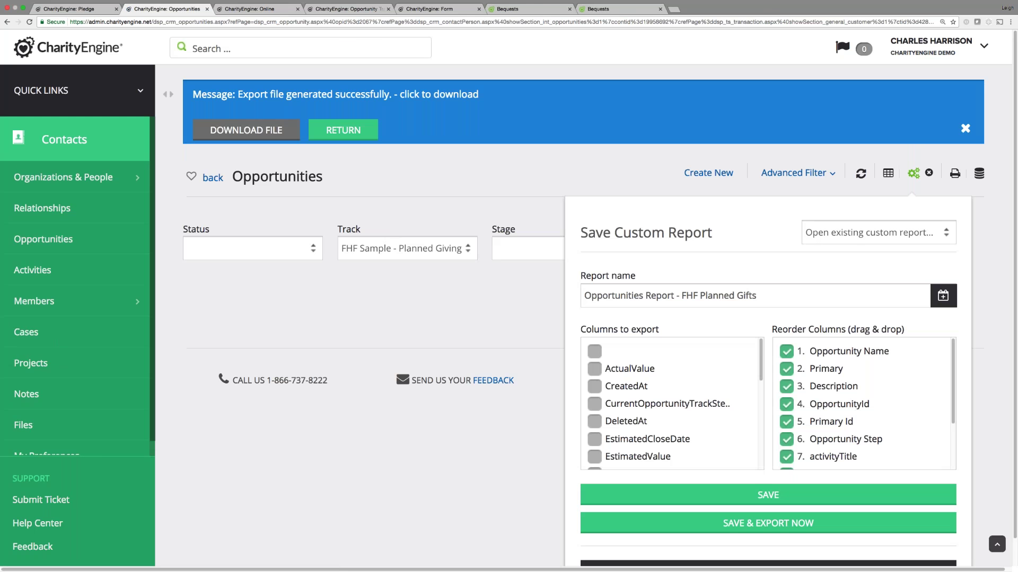
click(246, 130)
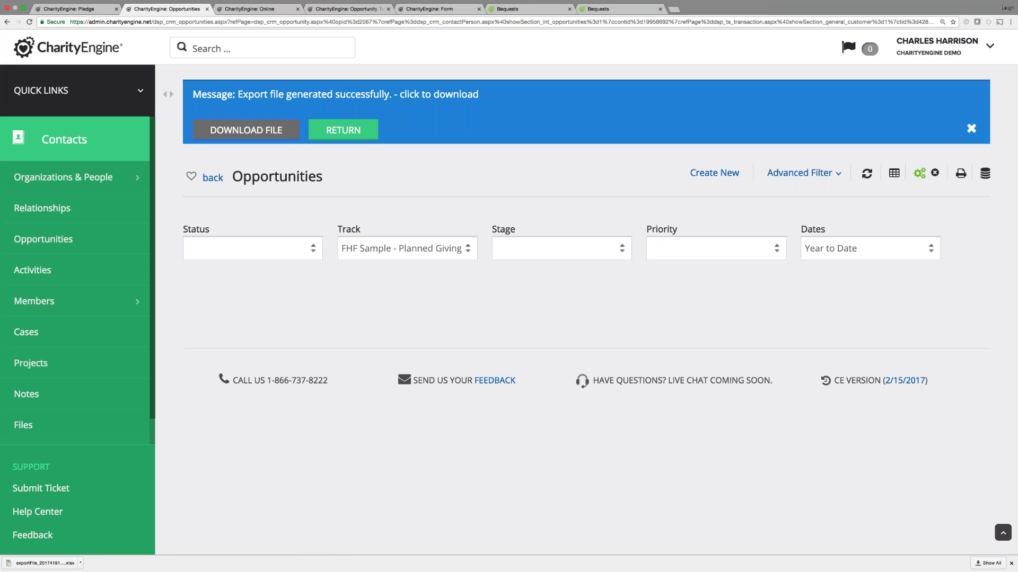
click(23, 8)
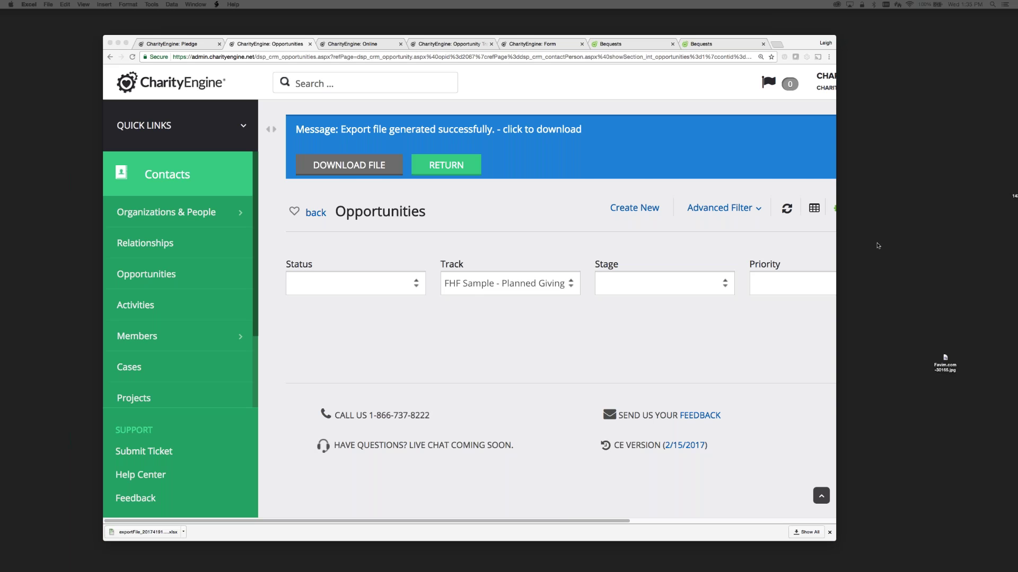
Bring the exported workbook on screen, maximise it, and zoom the sheet to 200%.
drag(1017, 109, 431, 109)
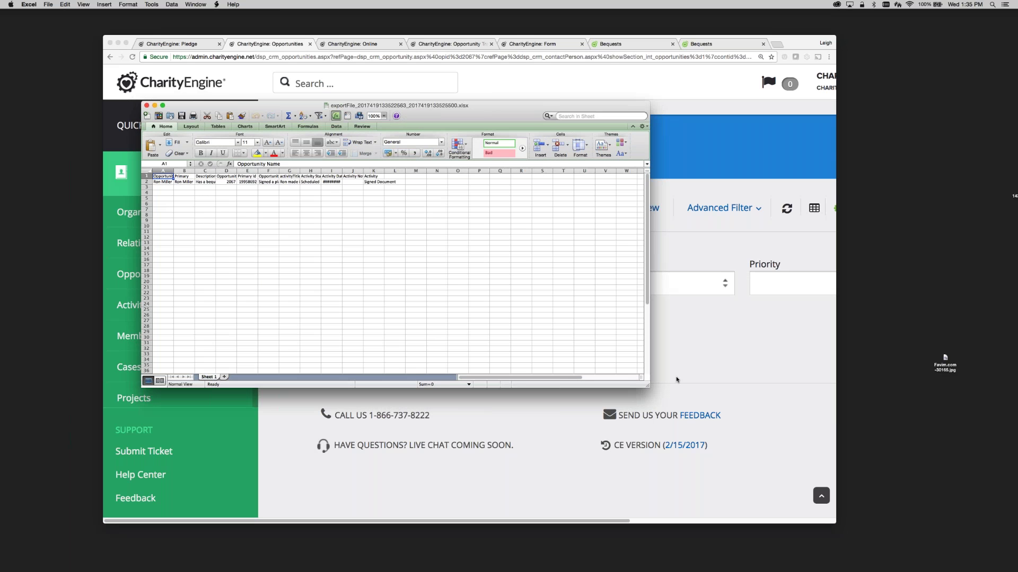
drag(656, 393, 657, 400)
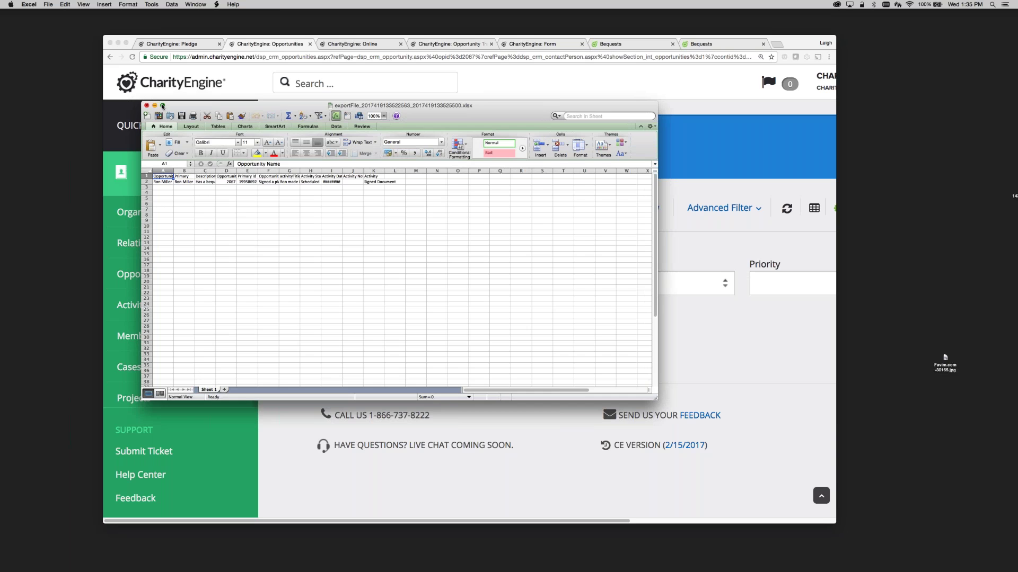
click(162, 106)
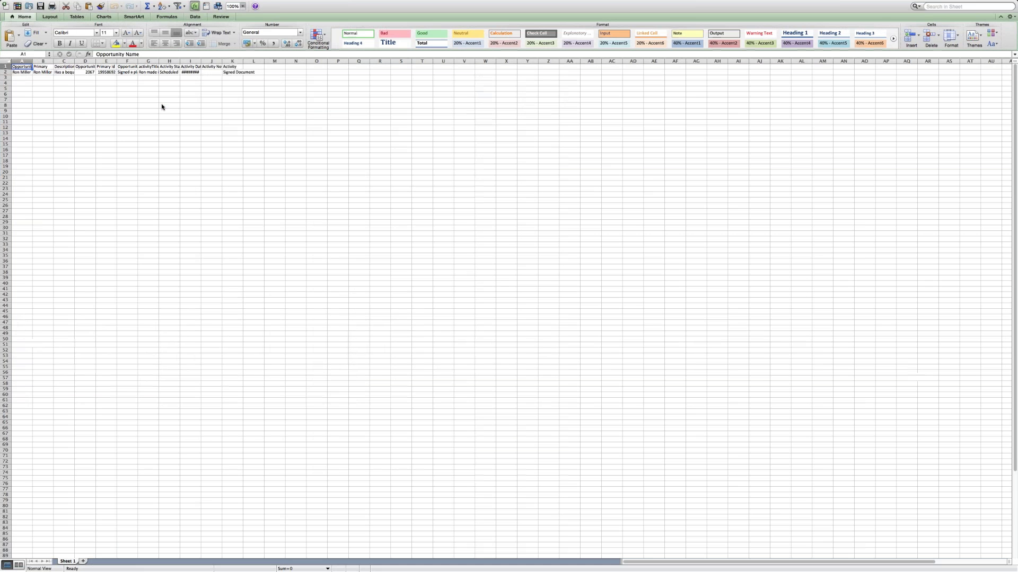
click(243, 6)
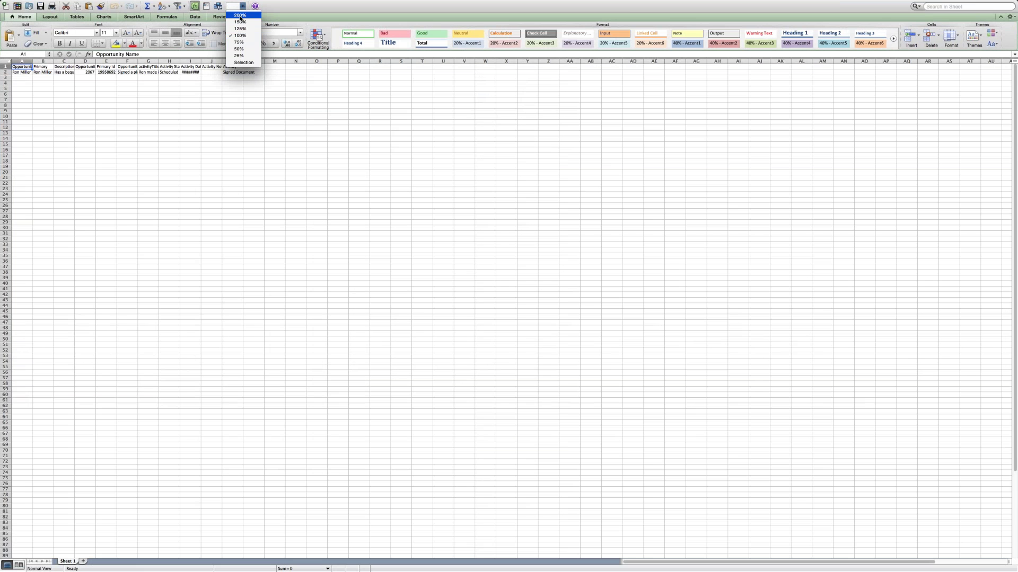
click(241, 23)
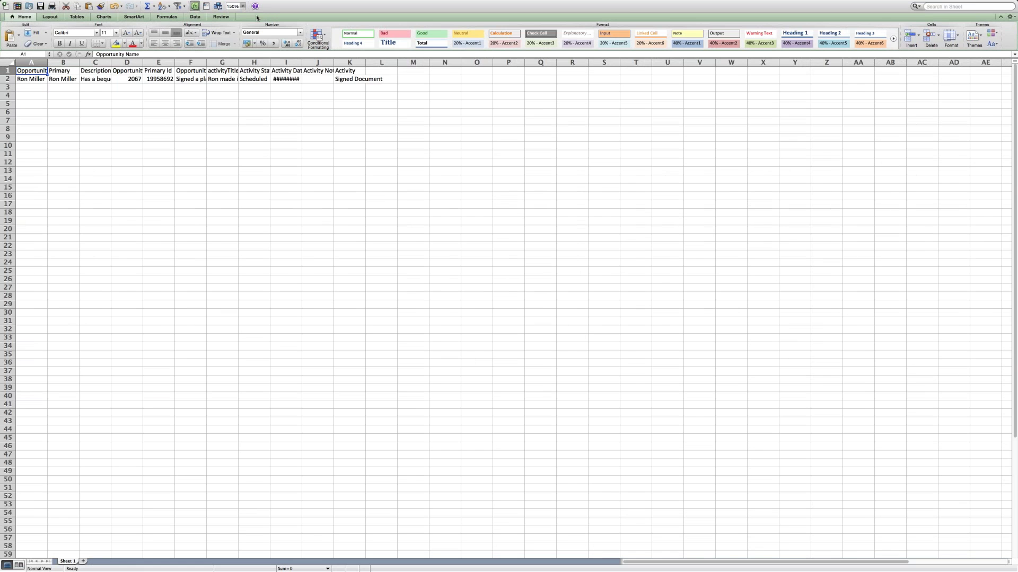
click(243, 6)
click(240, 19)
AutoFit every column, then wrap text in the Description column C.
click(12, 63)
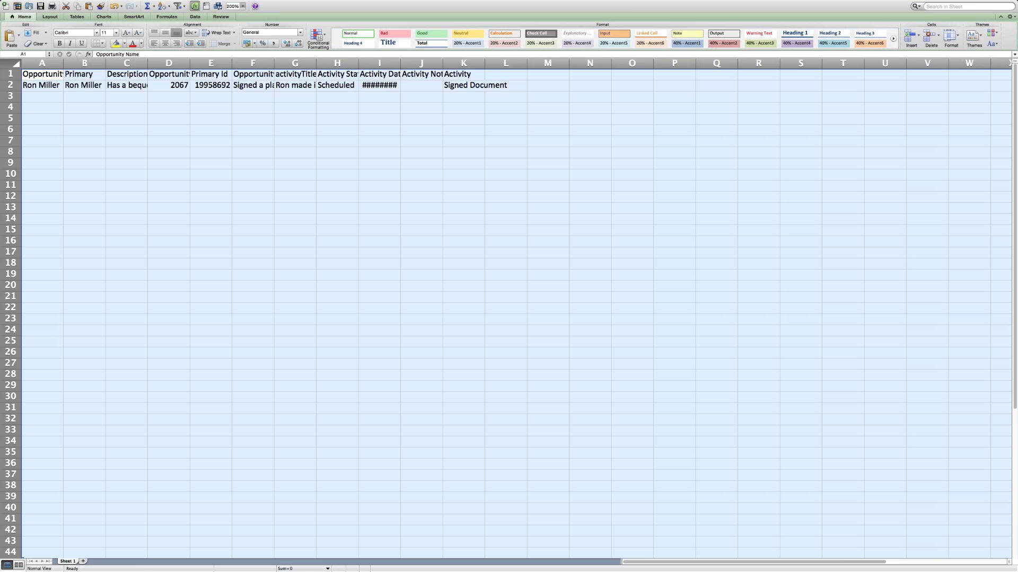
double_click(62, 64)
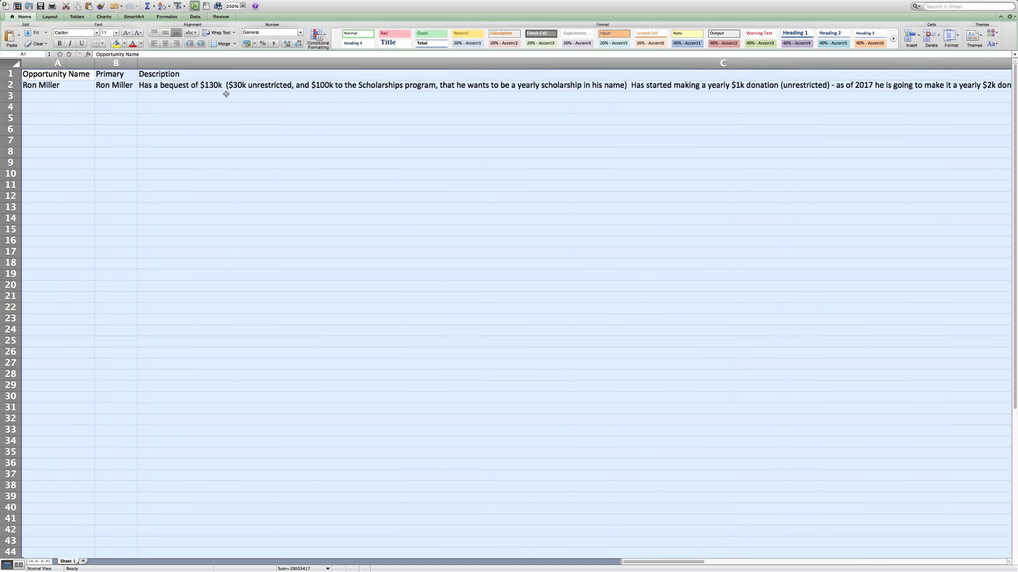
click(228, 64)
click(233, 34)
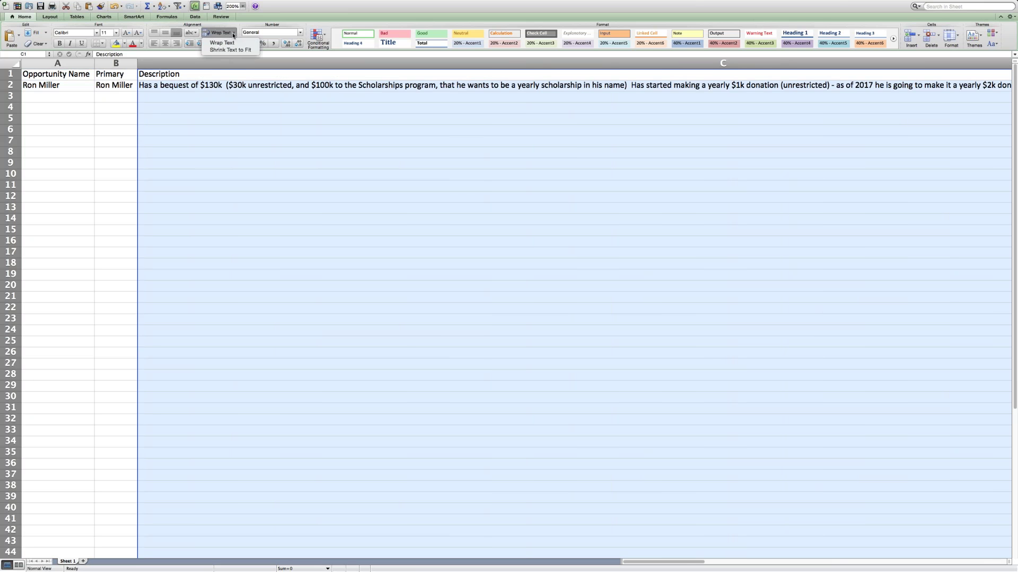
click(230, 42)
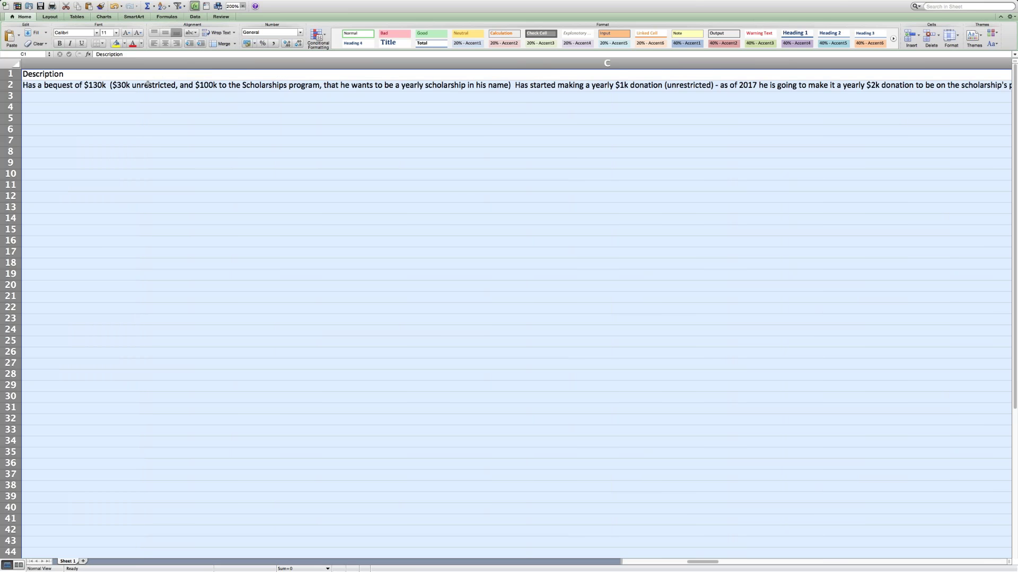
Narrow column C to width 62.17 and keep its text wrapped at 200% zoom.
click(243, 7)
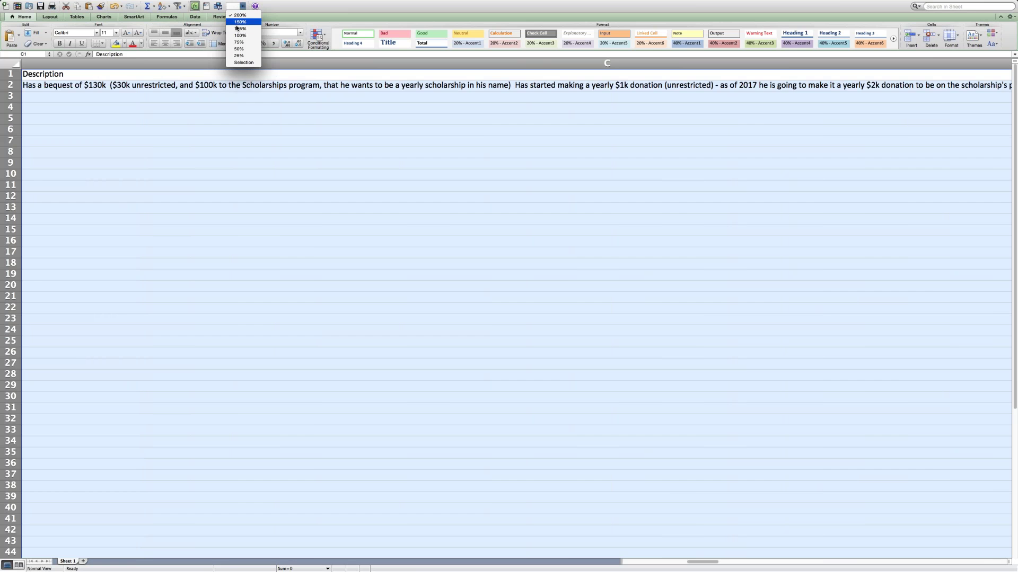
click(238, 49)
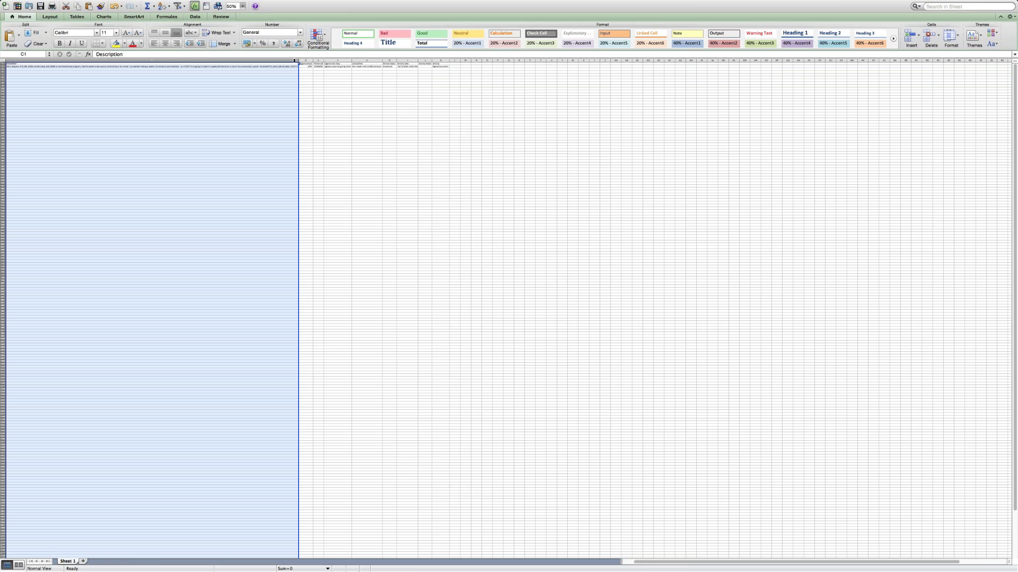
drag(294, 61, 81, 61)
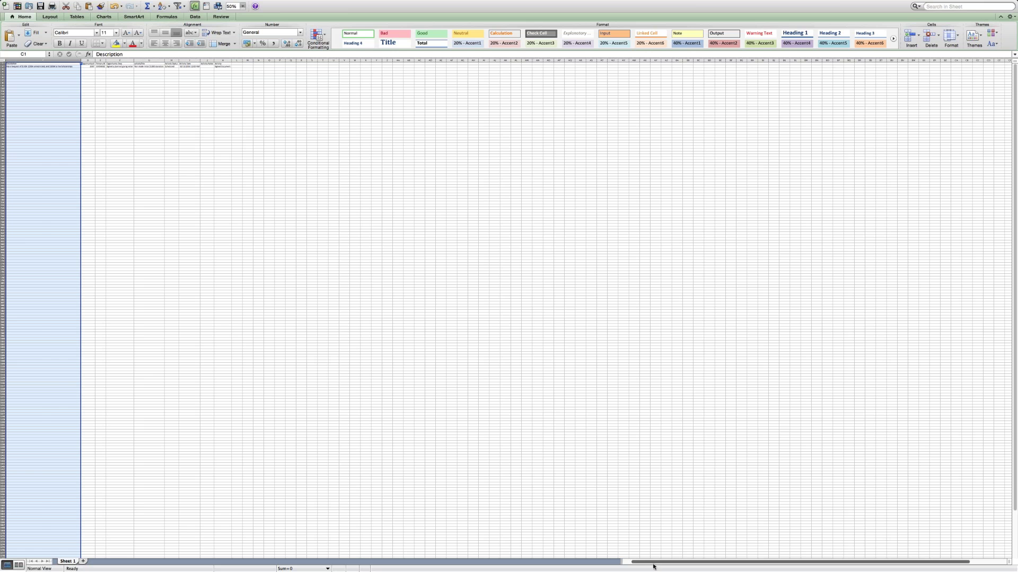
scroll(653, 567, left, 2)
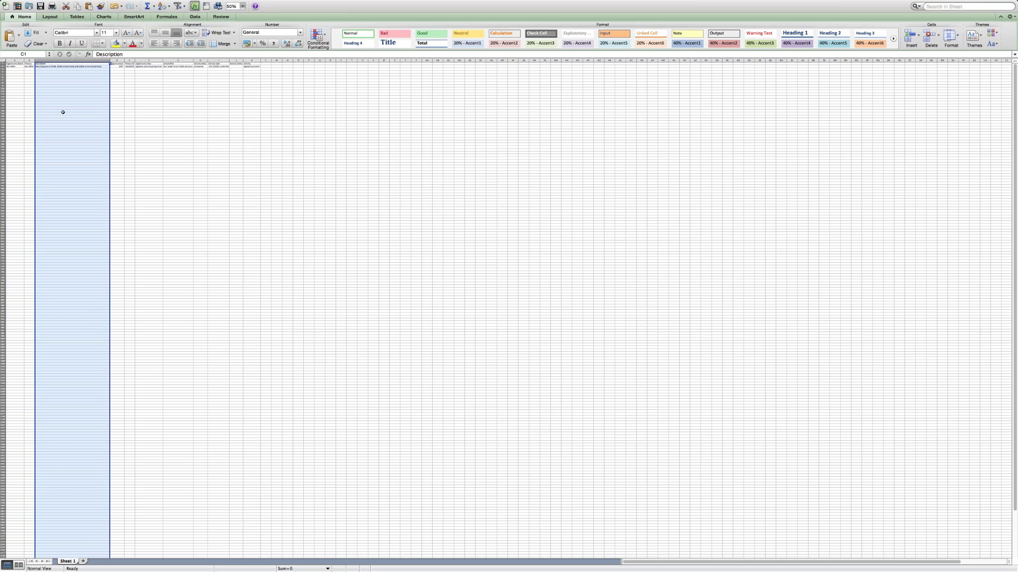
key(super+a)
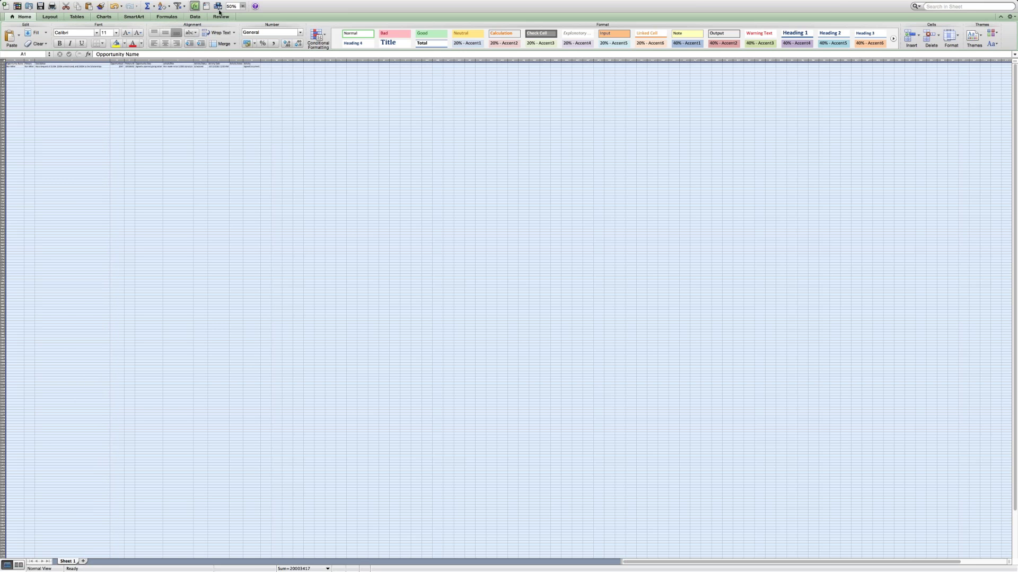
click(243, 6)
click(235, 19)
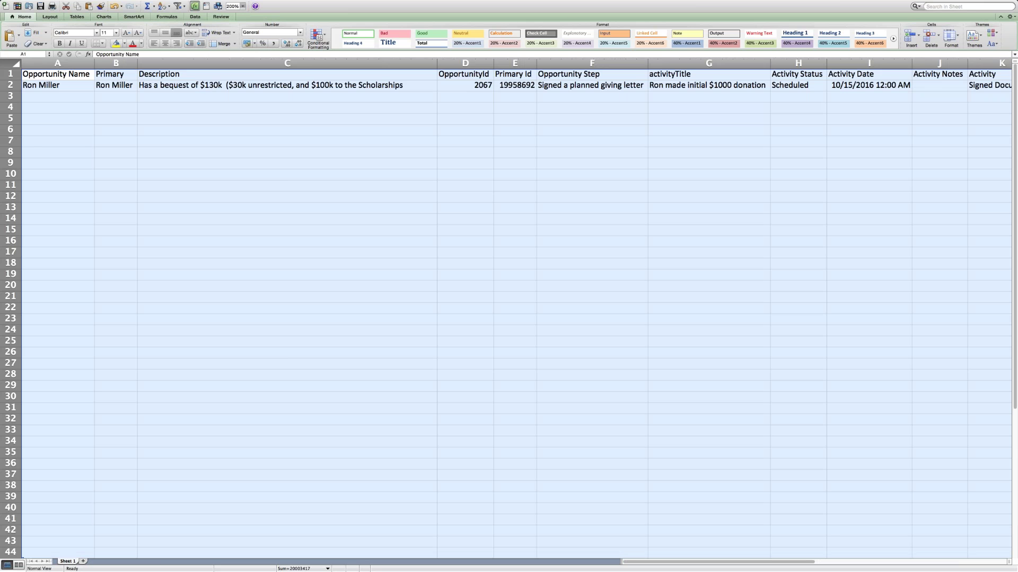
click(254, 64)
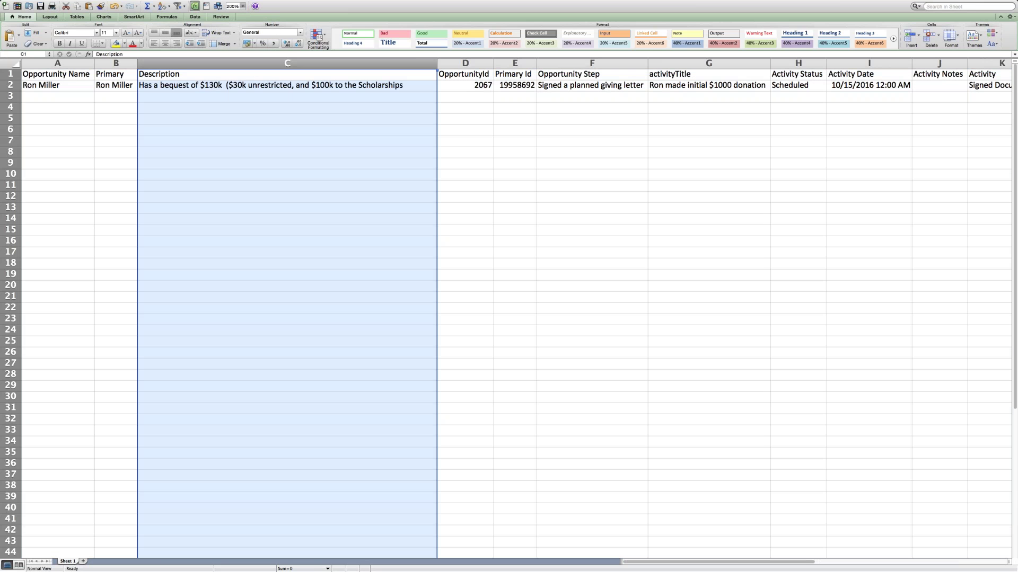
click(229, 34)
click(229, 34)
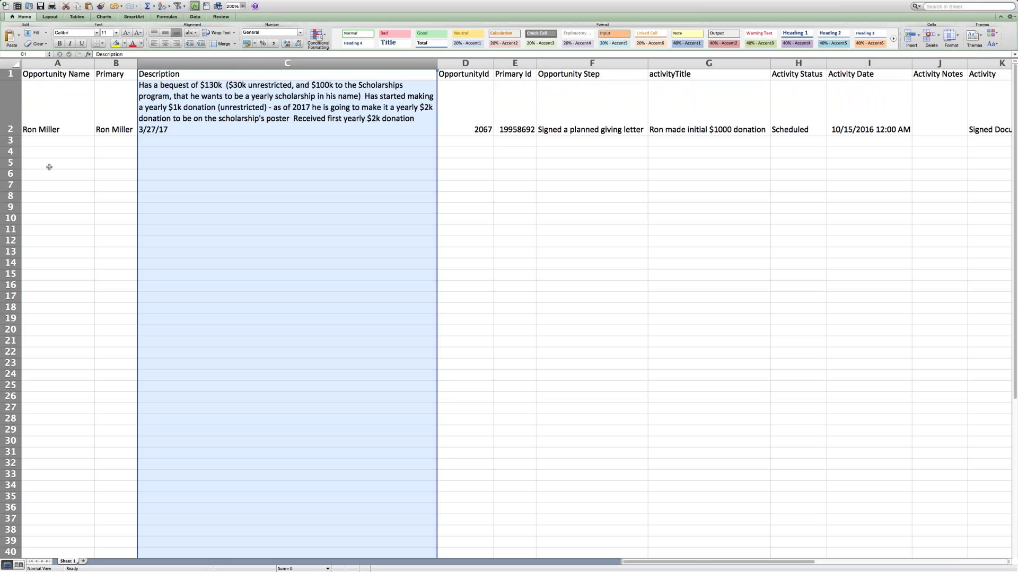
click(74, 121)
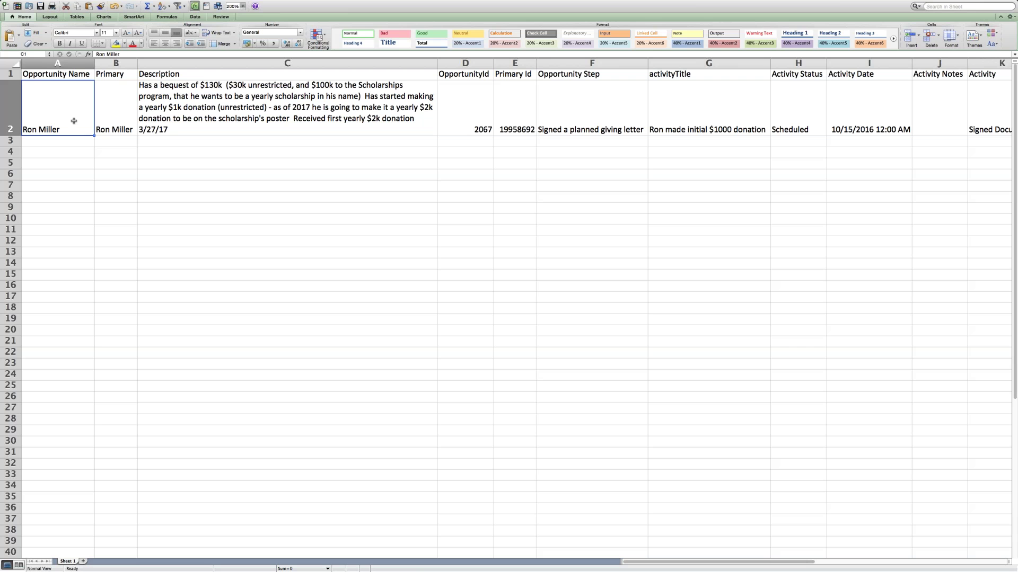
click(120, 121)
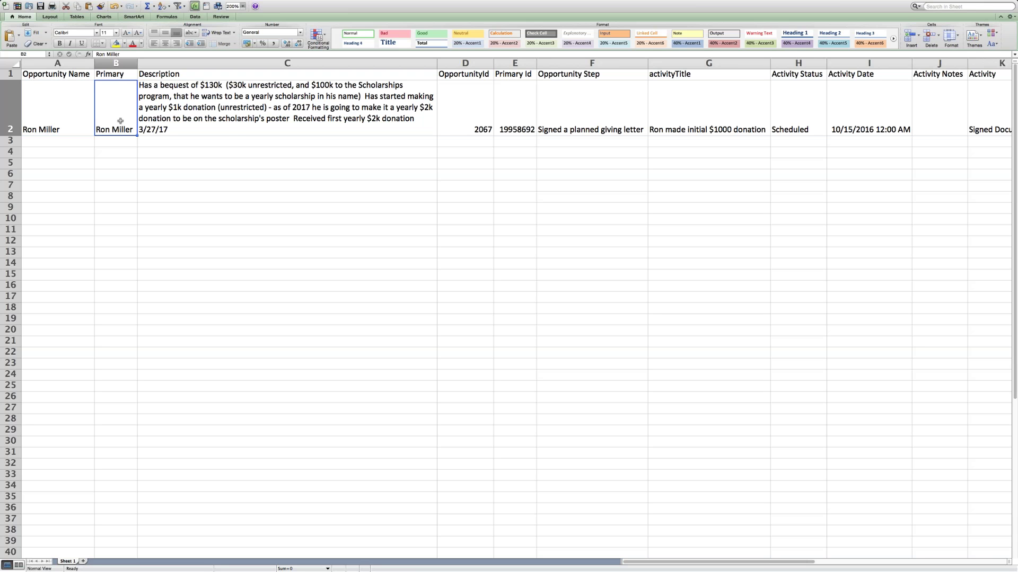
click(235, 130)
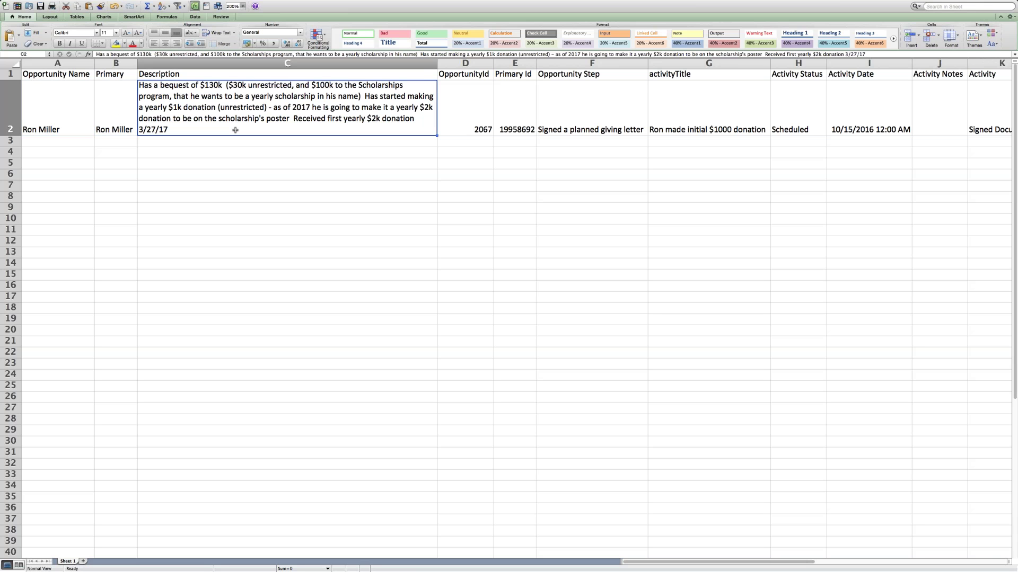
click(467, 127)
click(518, 128)
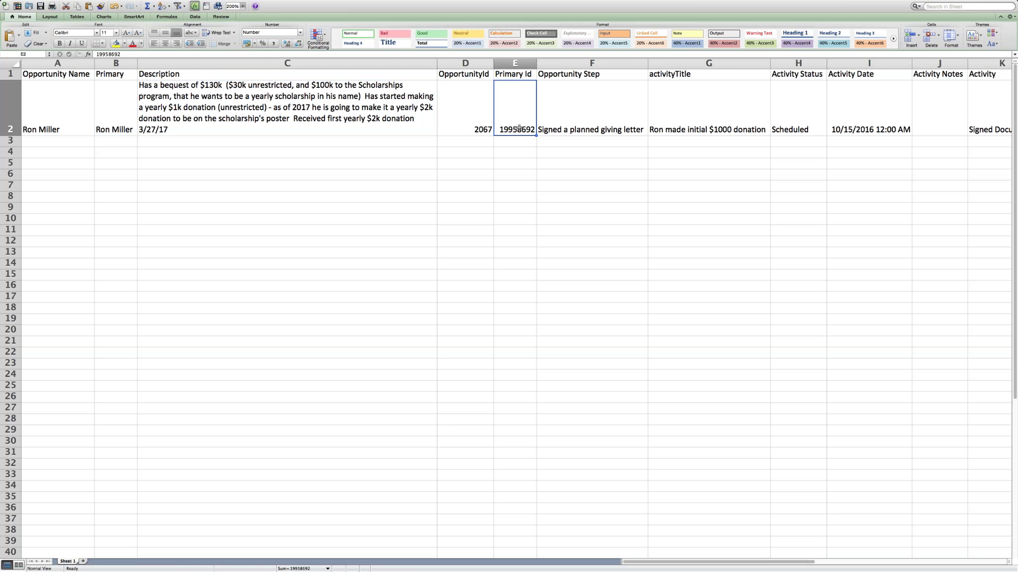
key(Right)
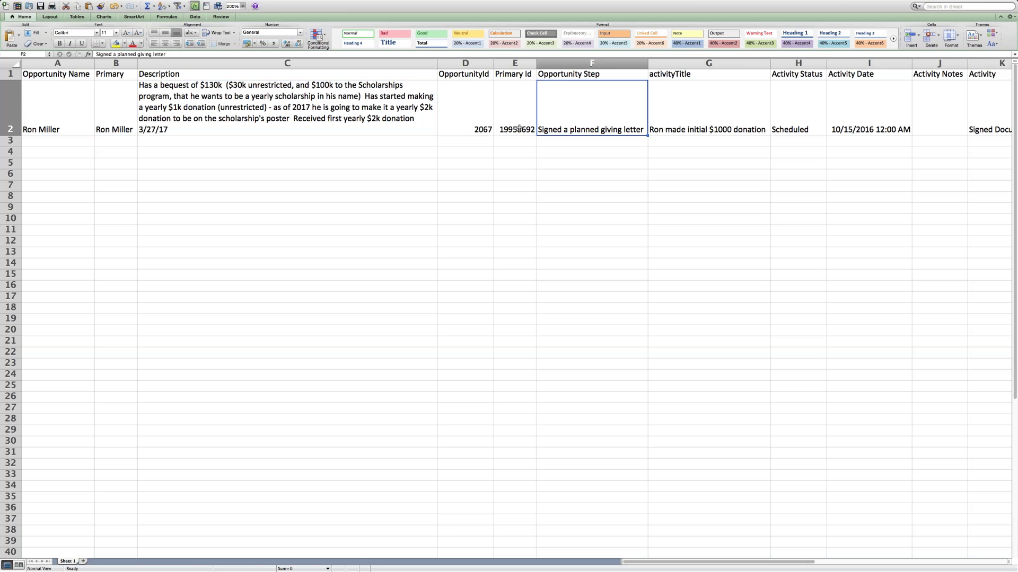
key(Right)
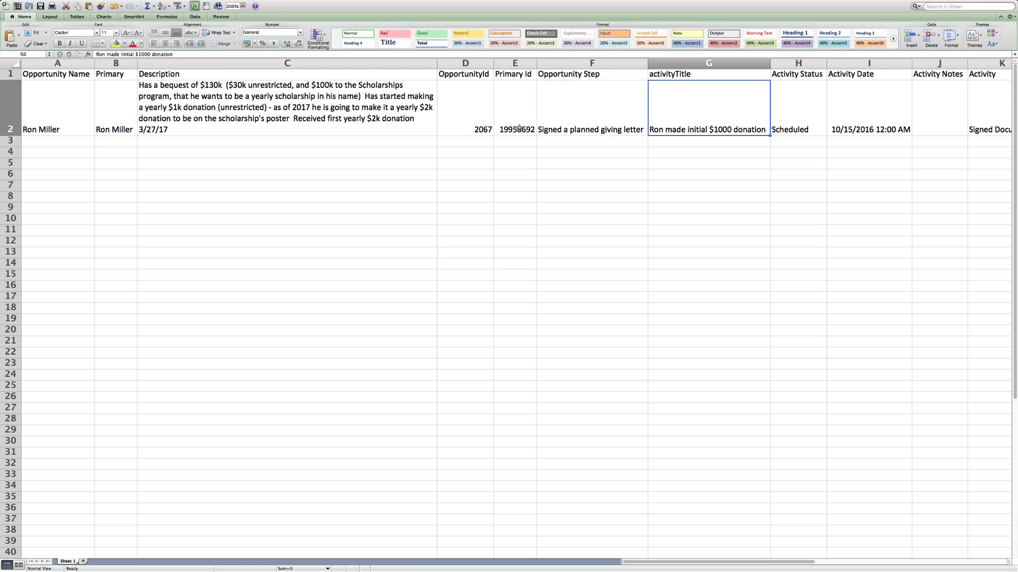
key(Right)
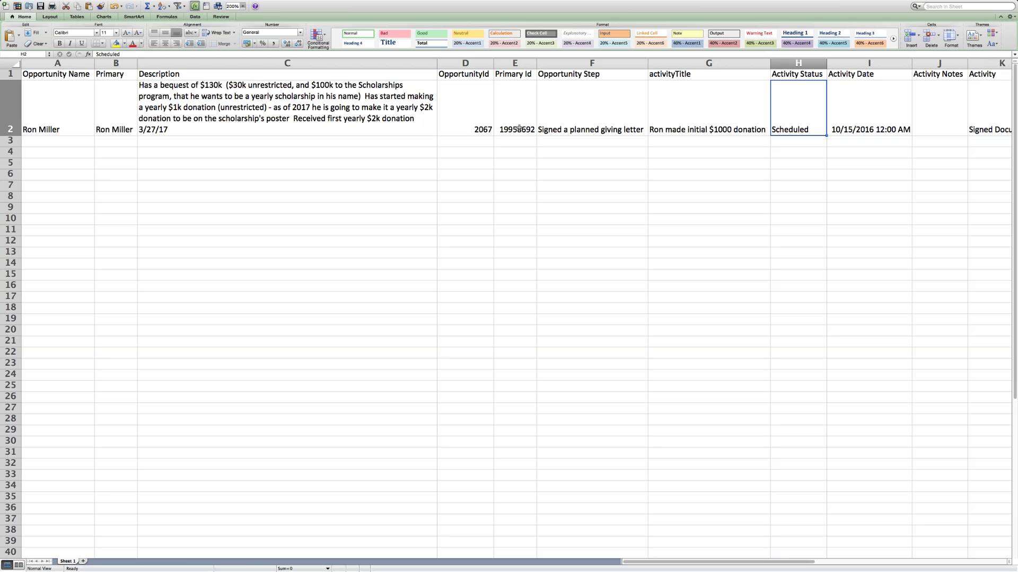
key(Right)
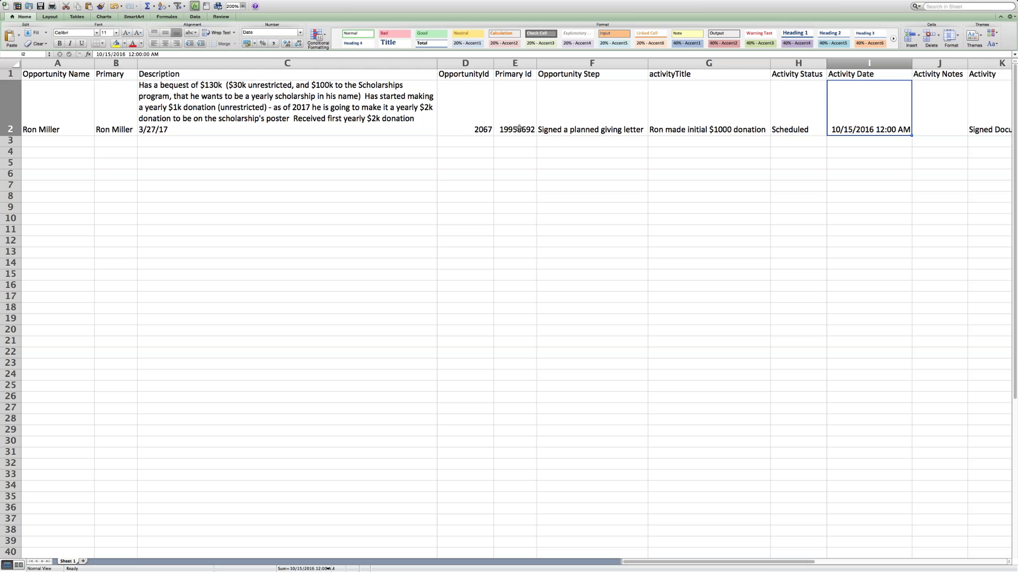
key(Right)
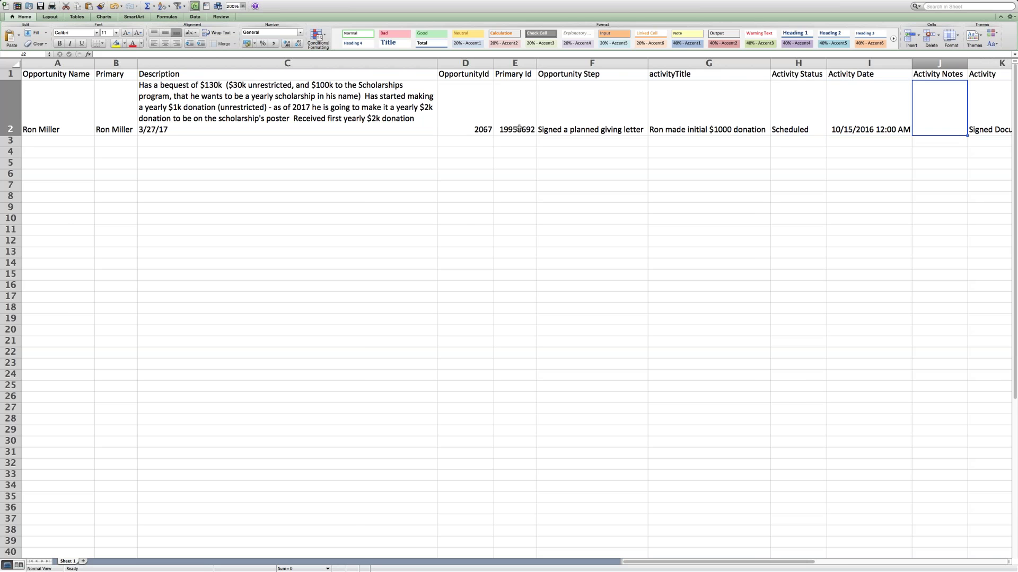
key(Right)
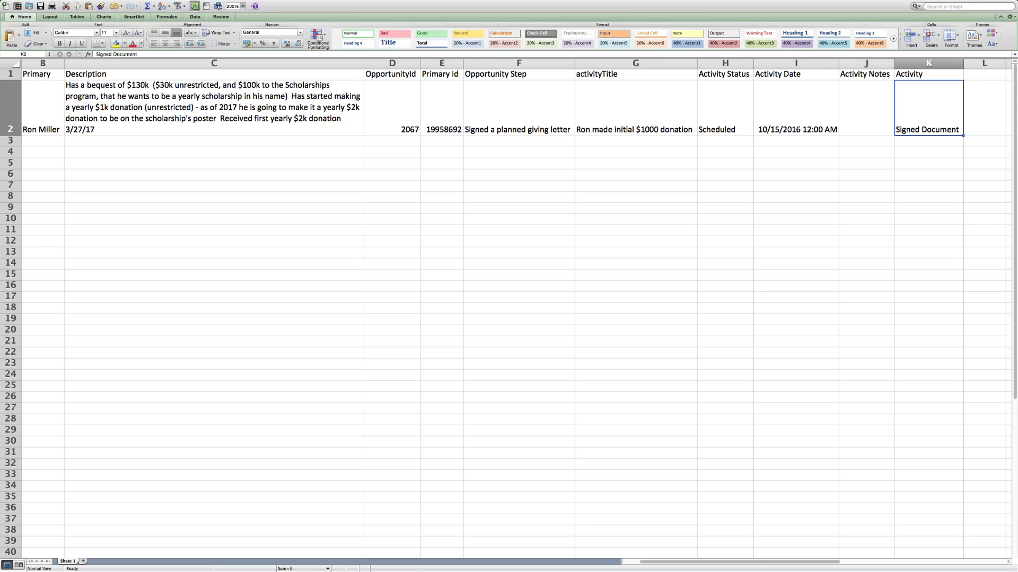
key(super+Tab)
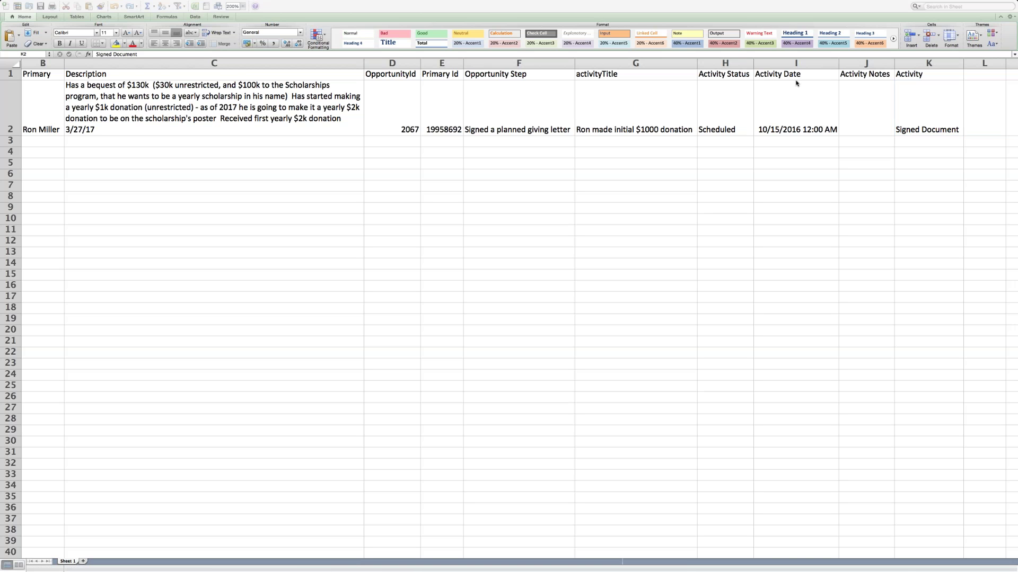
Exit Excel full screen, bring the Opportunities Webinar deck over, and run slide 12 as a slideshow.
click(45, 5)
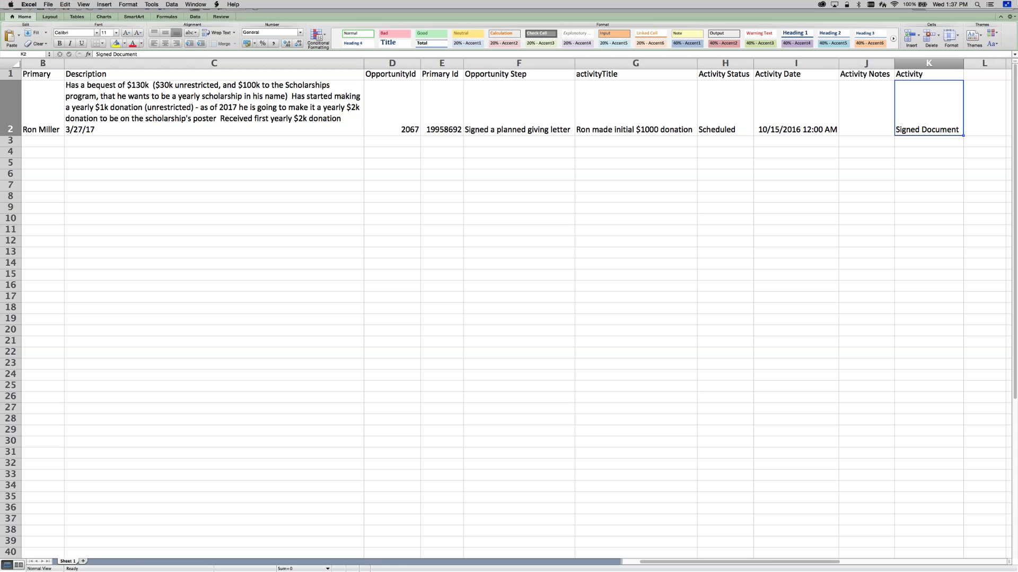
click(1008, 5)
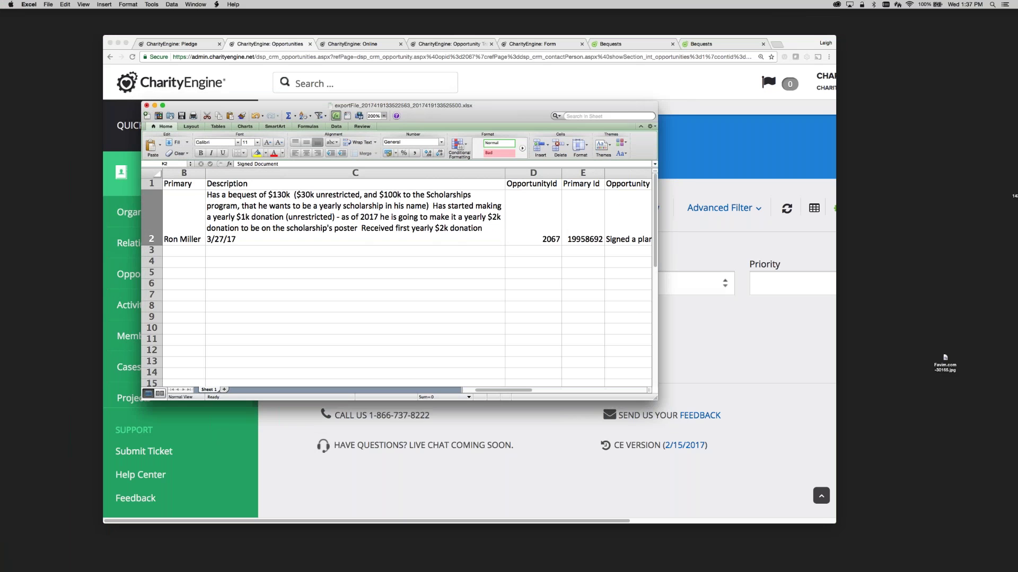
drag(1017, 106, 655, 124)
click(333, 416)
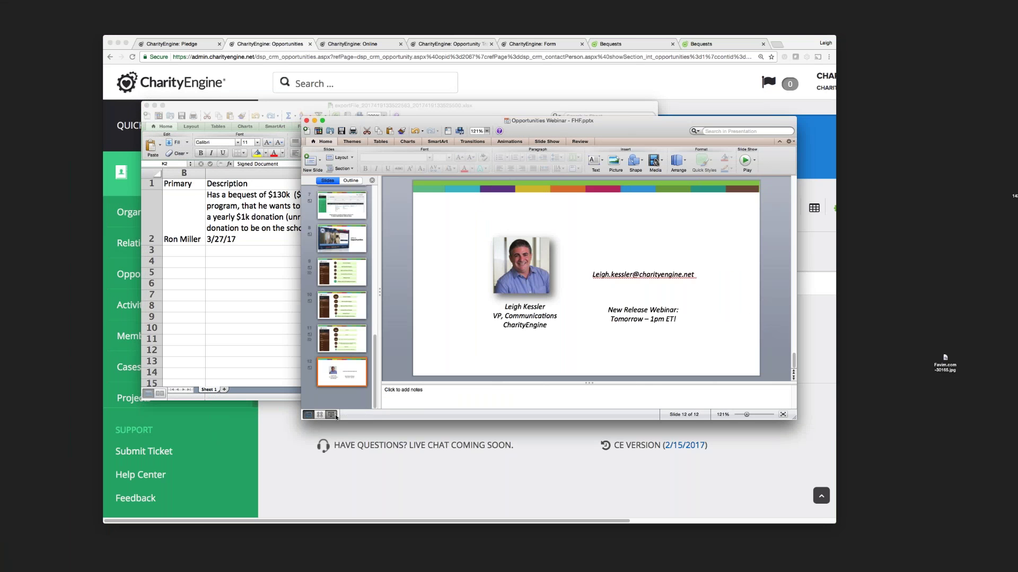